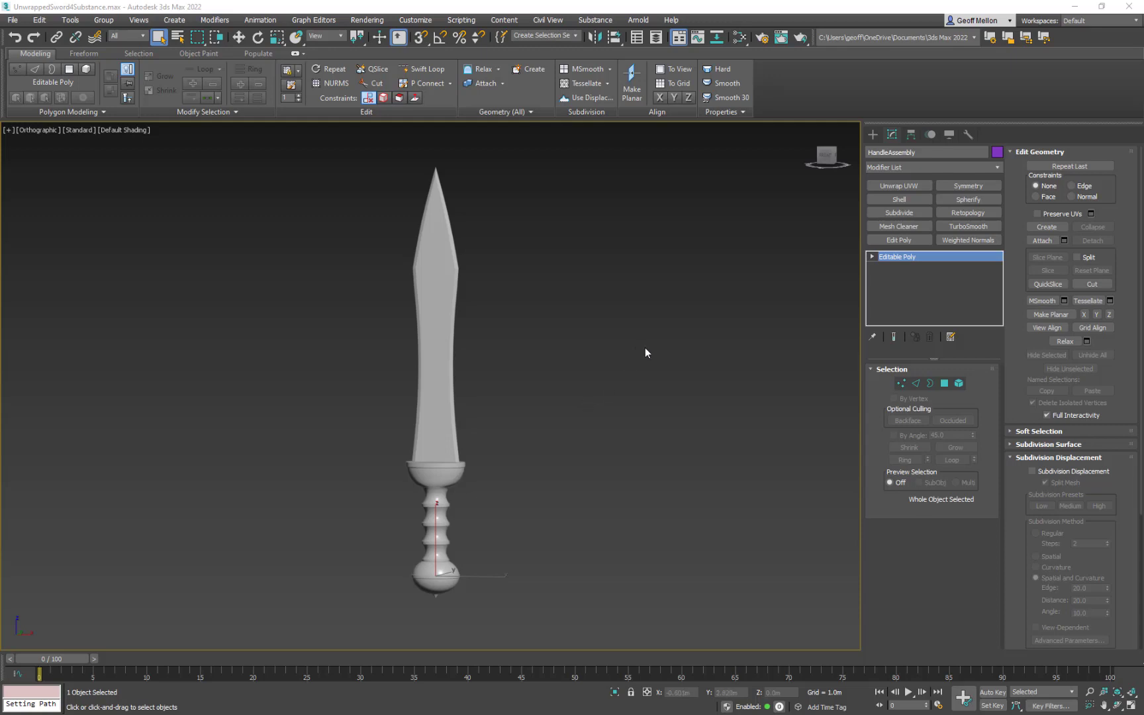
Add an Unwrap UVW modifier to the sword's HandleAssembly object and open its UV layout for editing.
click(903, 185)
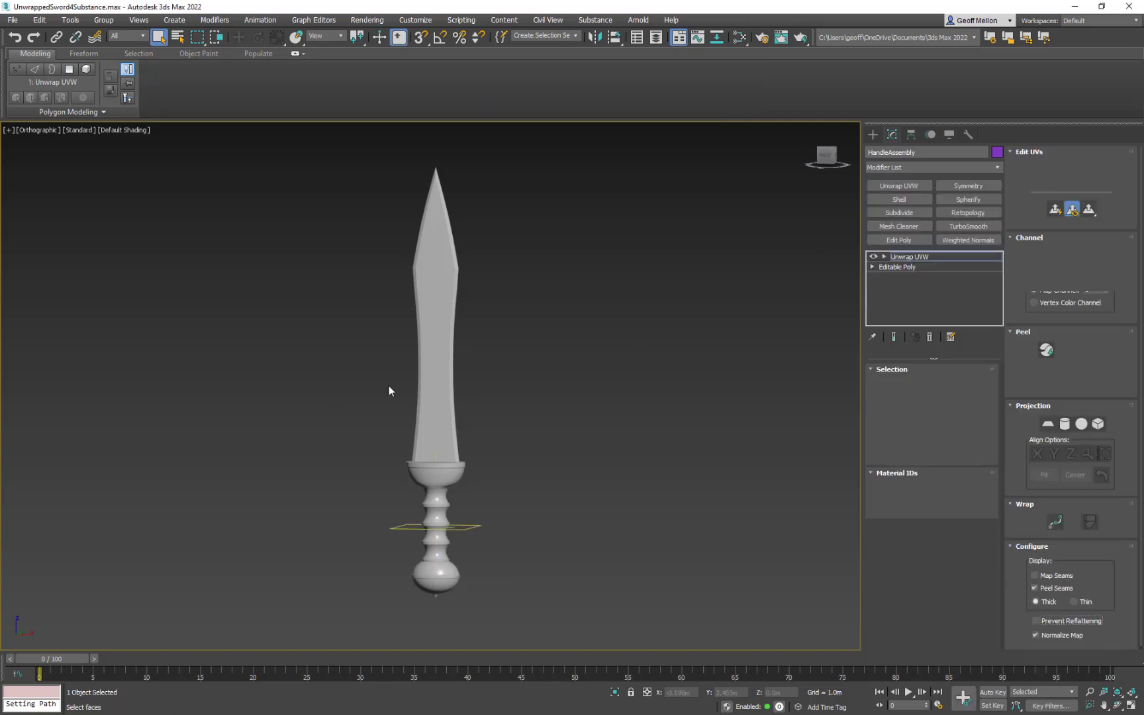
click(1077, 168)
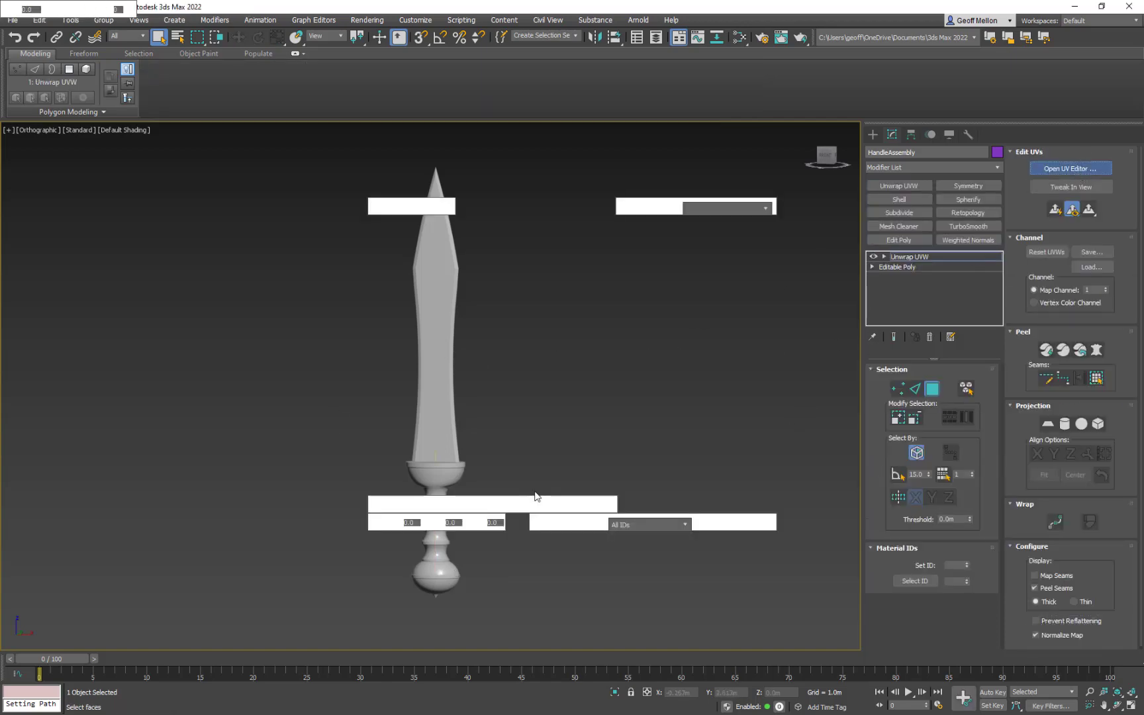
middle_drag(198, 203, 243, 309)
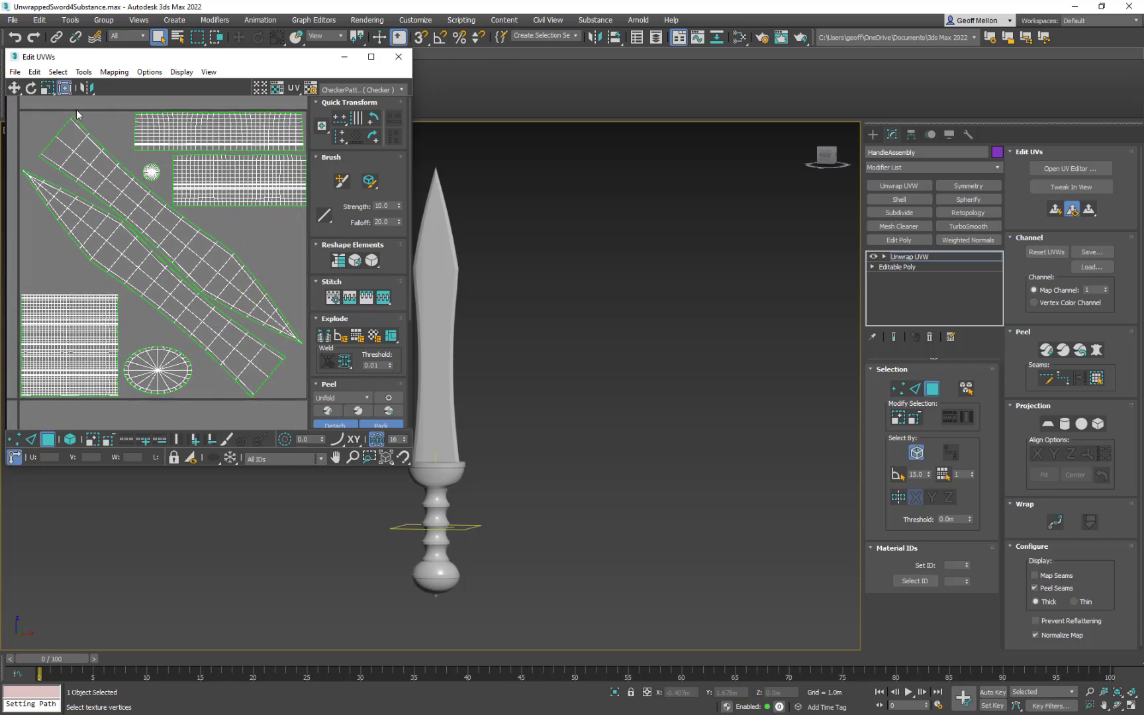
Render the sword's UV template at 1024 by 1024 with visible edges and no fill.
click(83, 72)
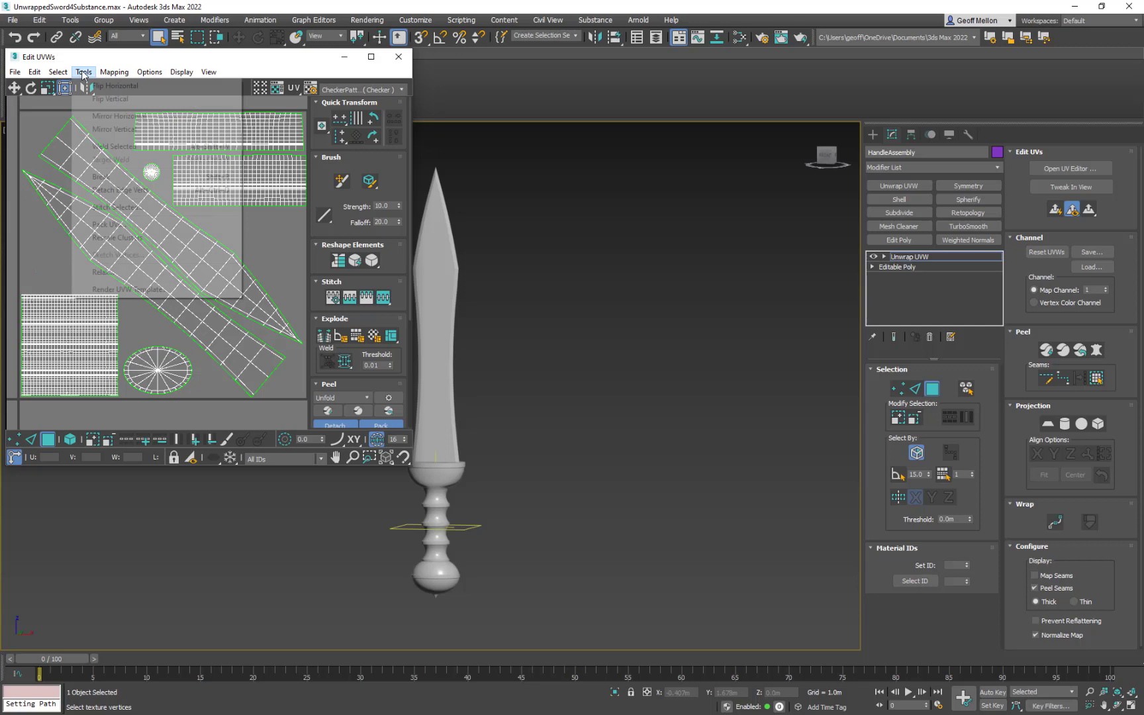
click(113, 289)
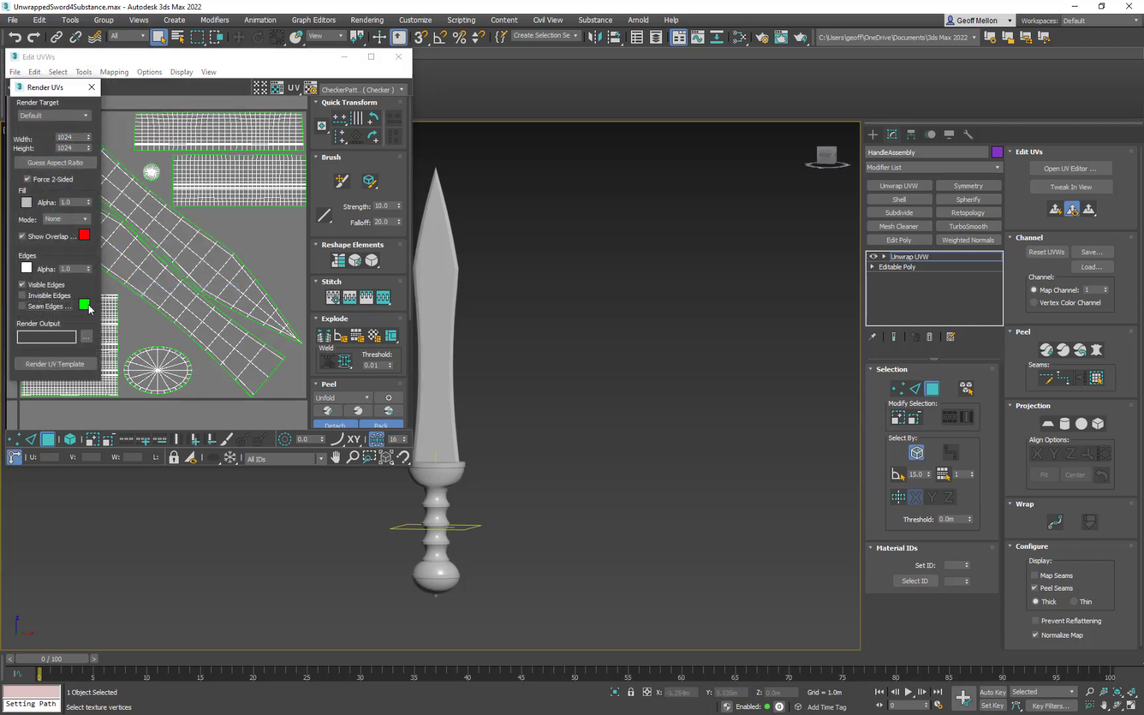
click(55, 364)
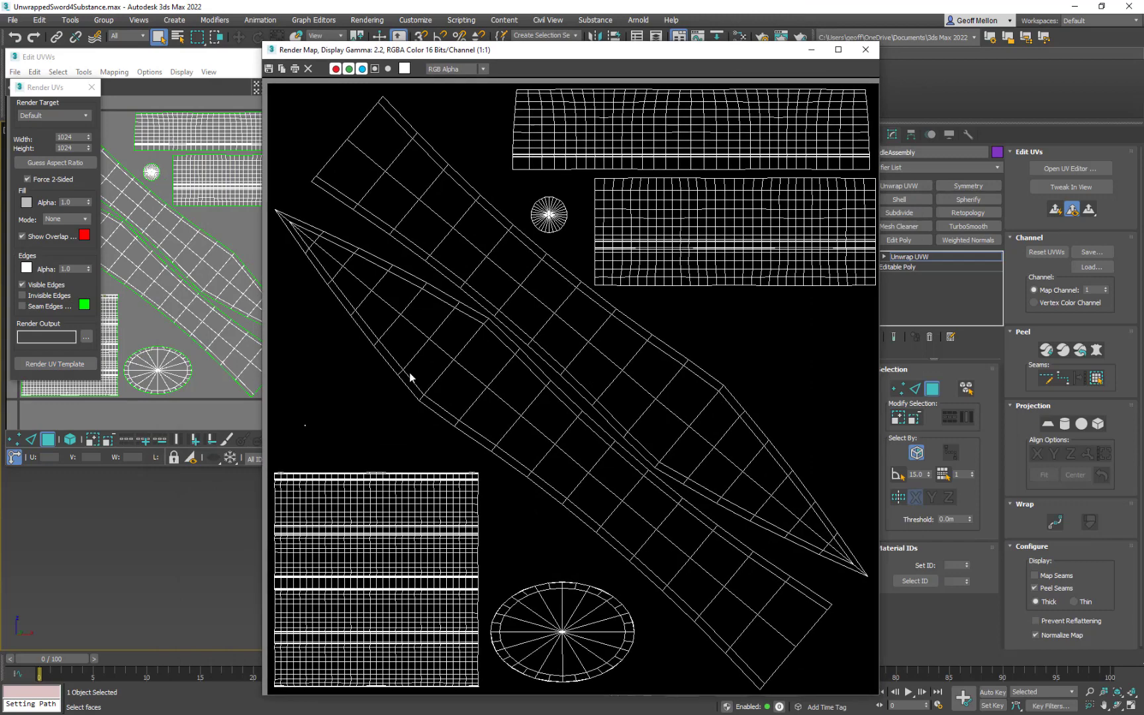
drag(550, 50, 498, 36)
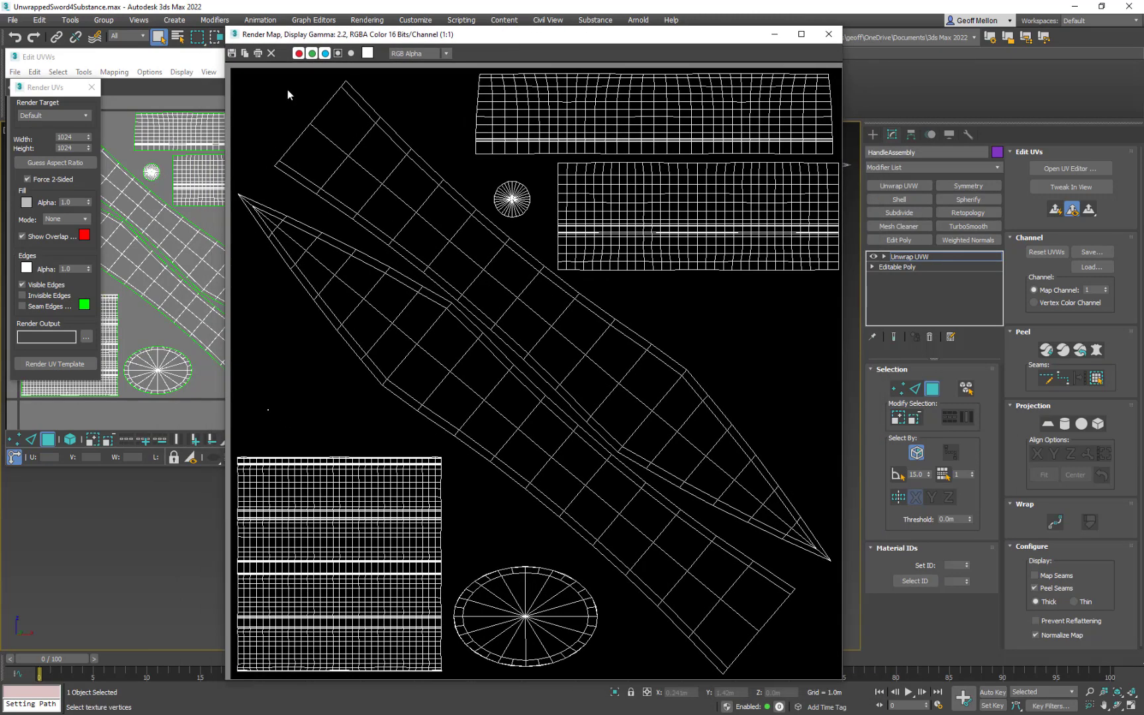
Save the rendered UV map over SwordUVW.tga in the Week 7 folder as a compressed 32-bit Targa image.
click(233, 54)
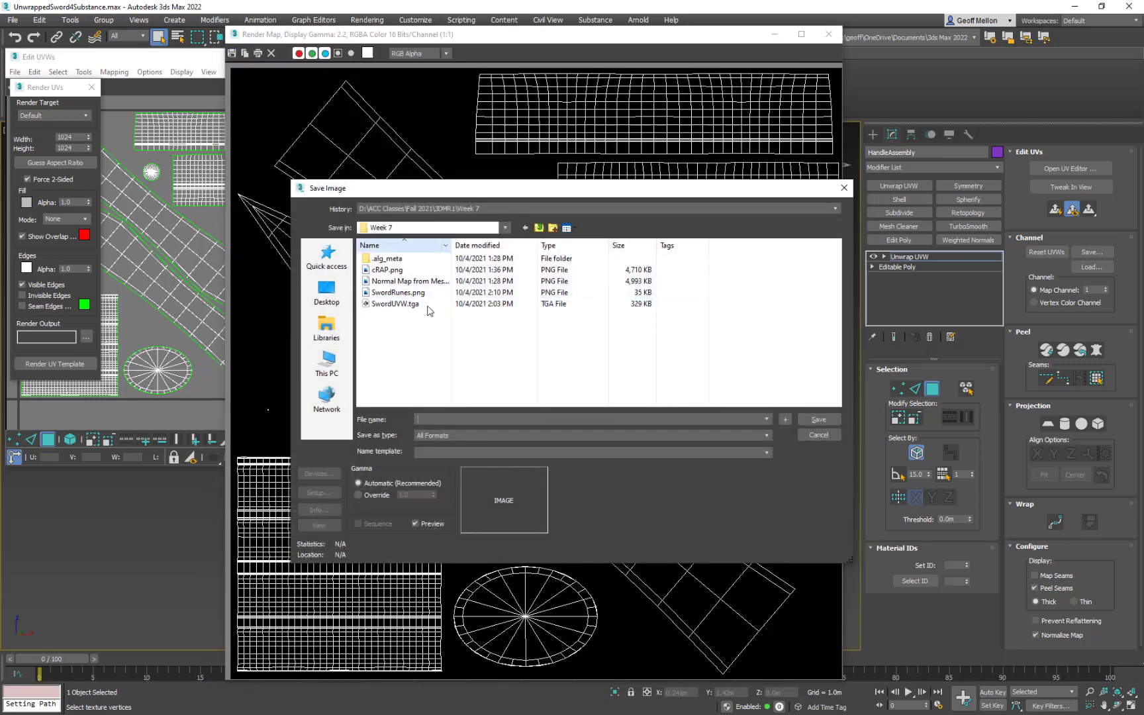
click(396, 304)
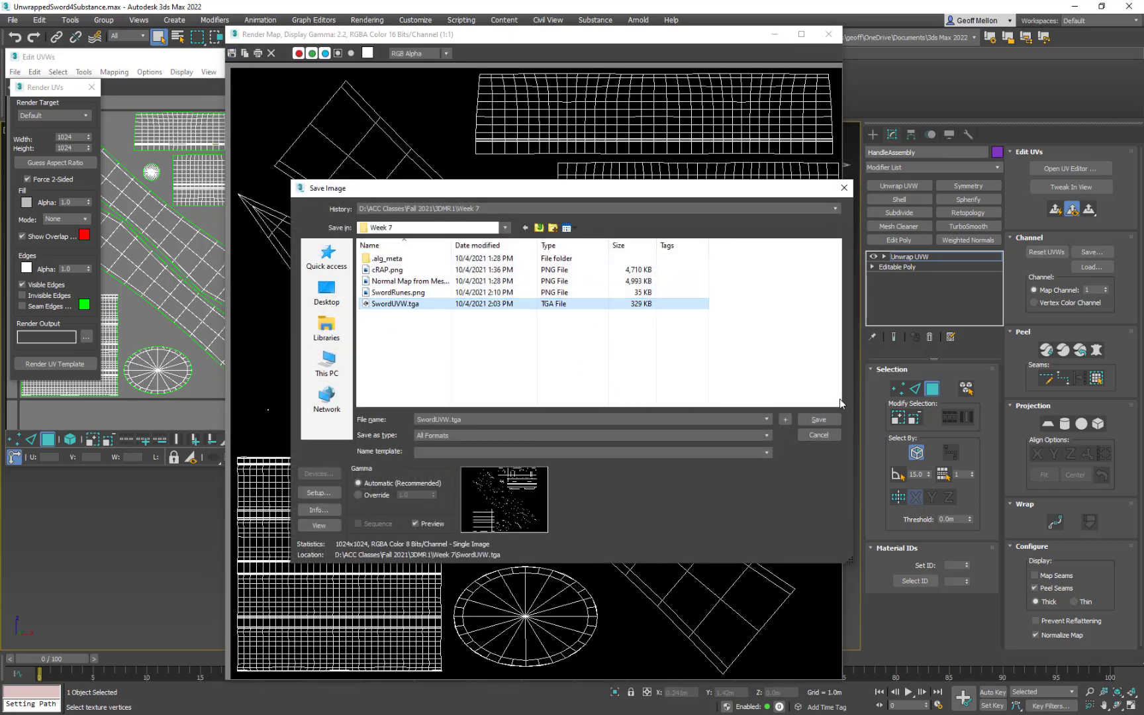
click(821, 420)
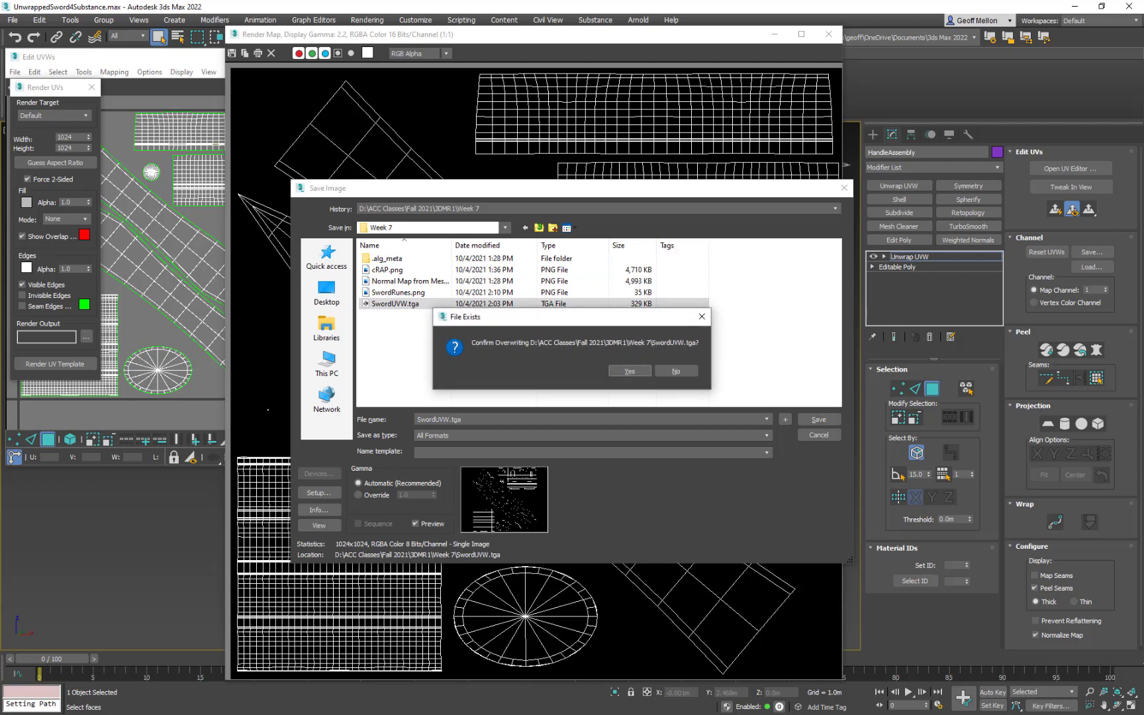
click(629, 371)
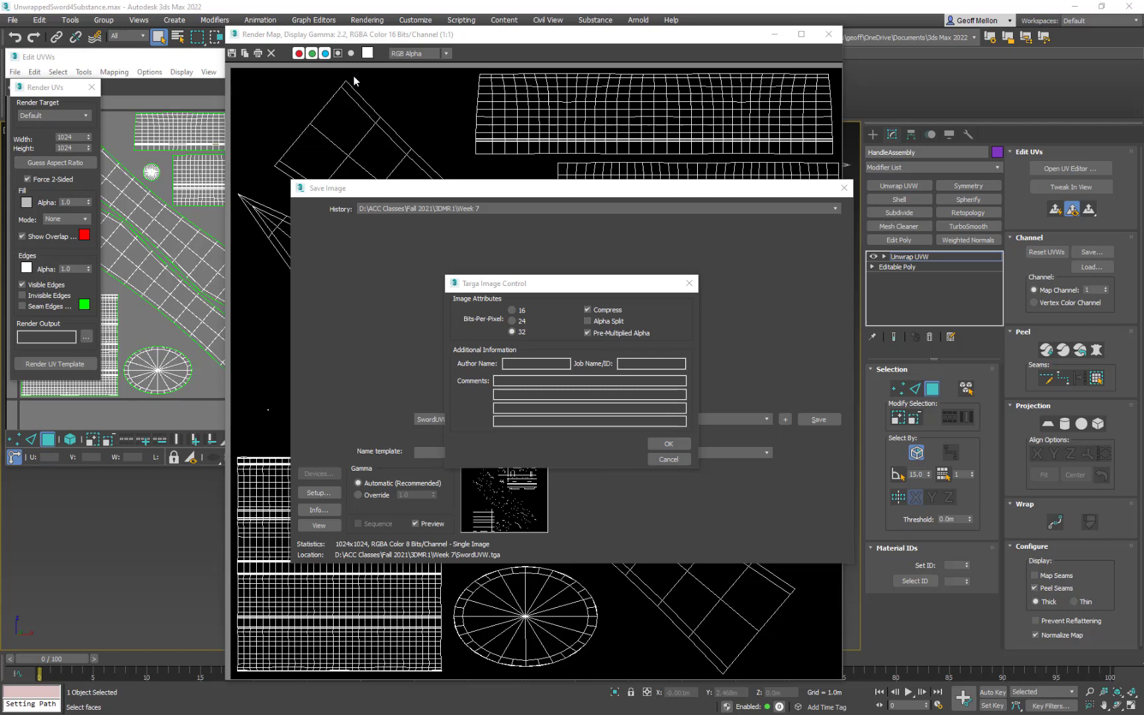
click(668, 443)
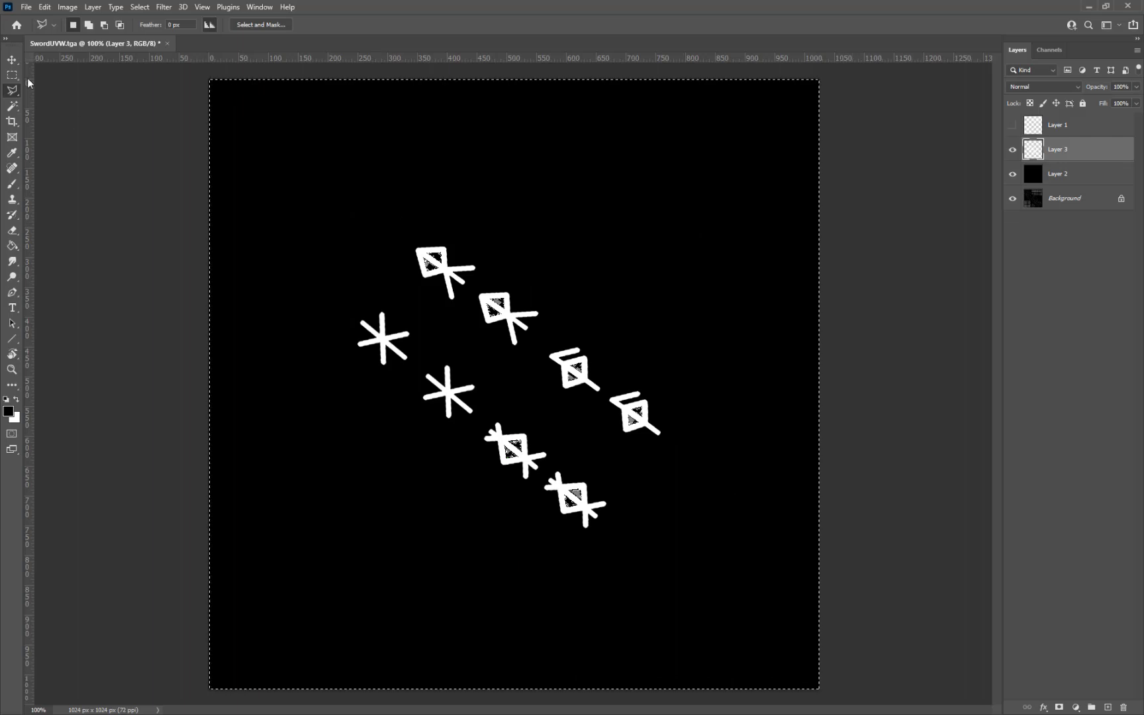
In Photoshop, close the old SwordUVW.tga without saving and open the newly rendered SwordUVW.tga from the Week 7 folder.
click(168, 44)
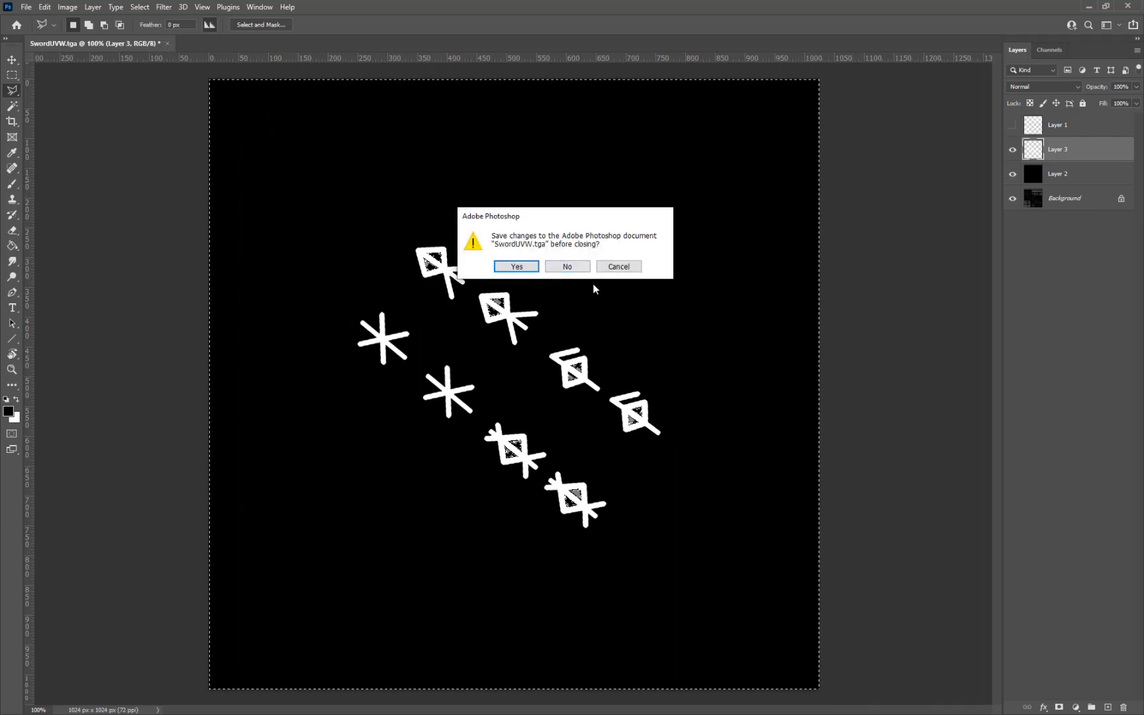
click(585, 267)
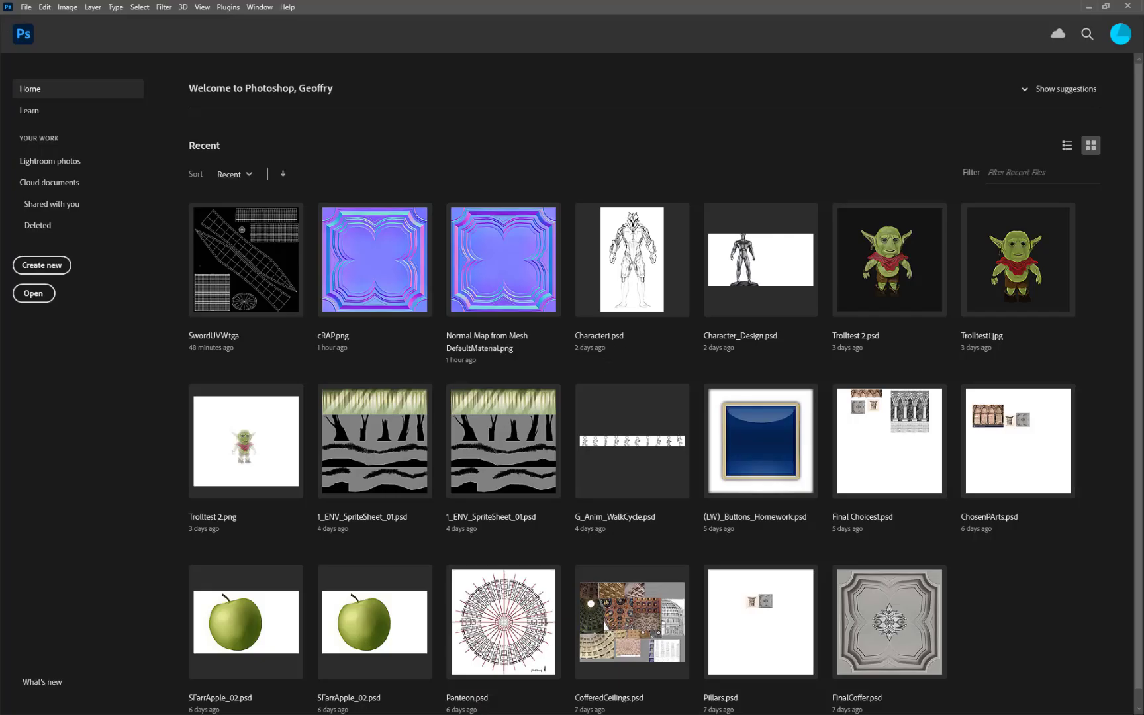
key(alt+Tab)
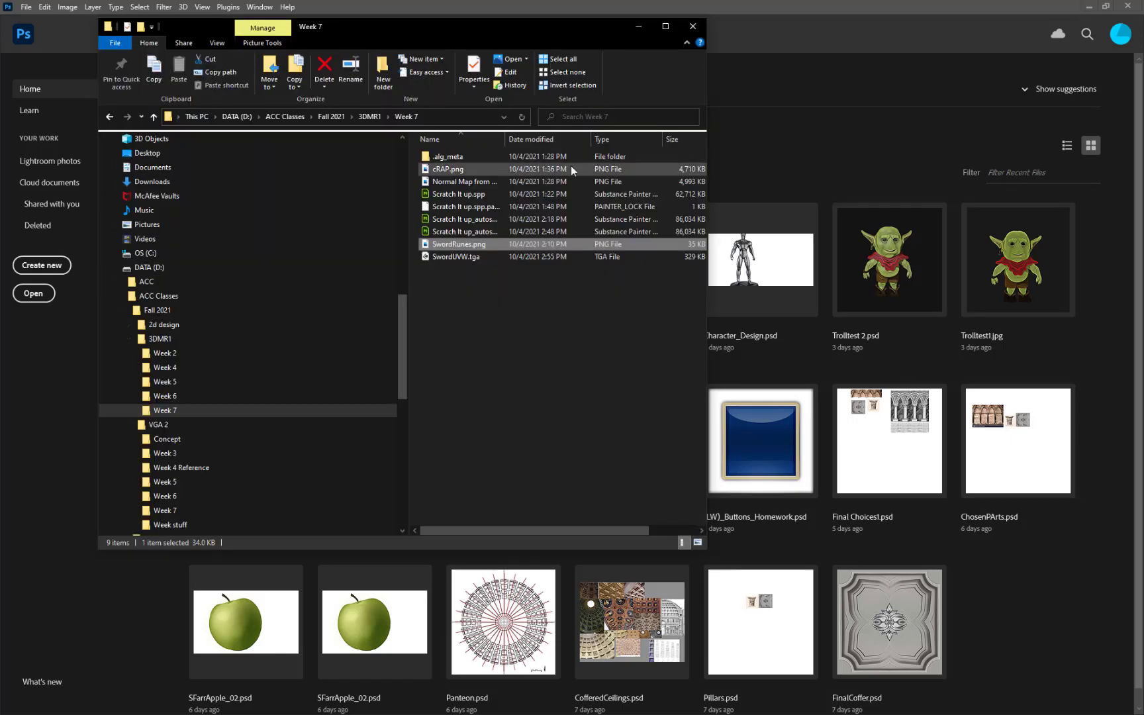
drag(447, 257, 827, 133)
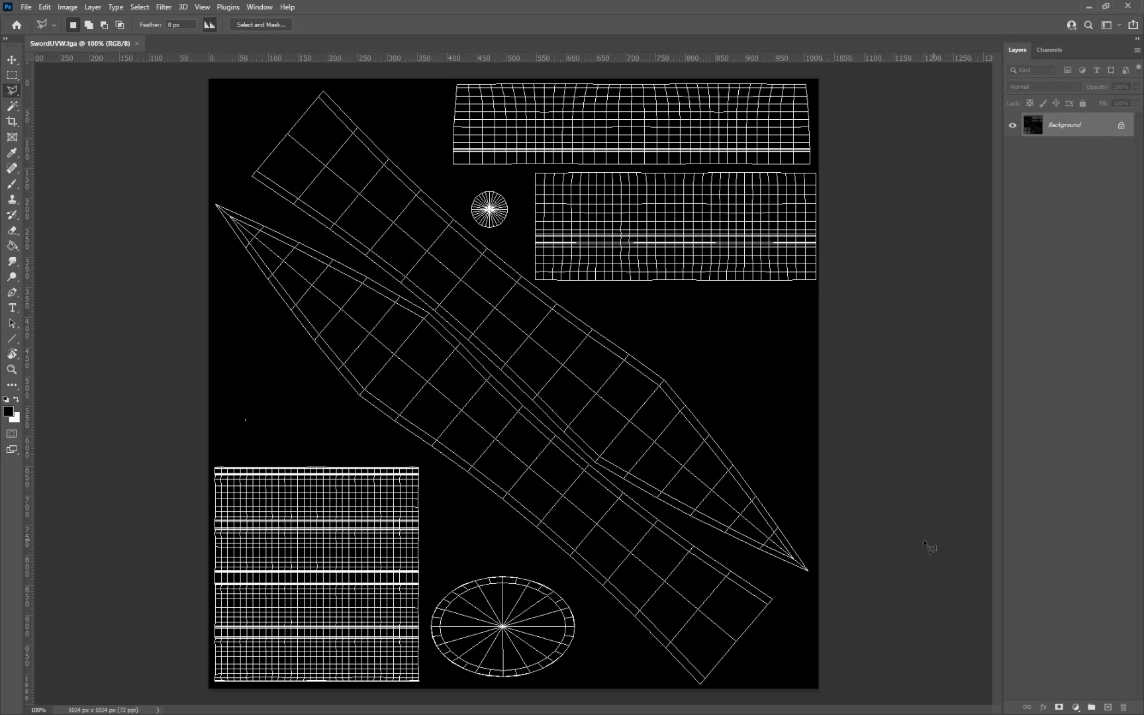
Load the Alpha 1 channel as a selection and copy the UV wireframe from the Background onto its own layer.
click(1048, 50)
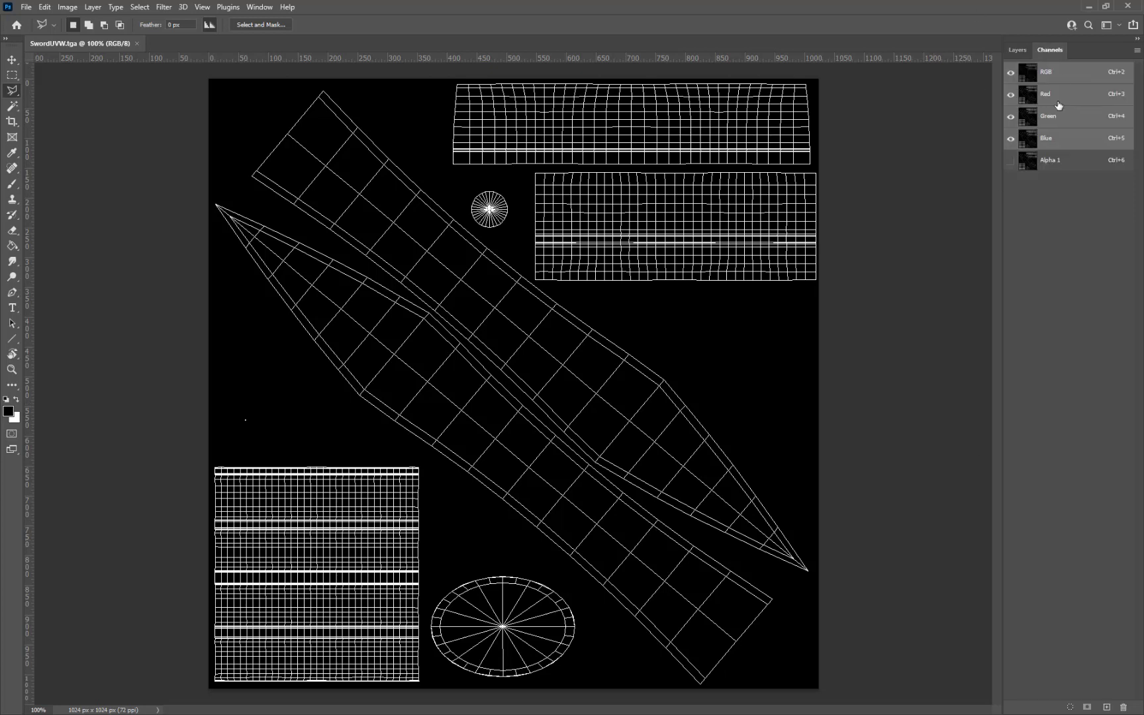
click(1015, 49)
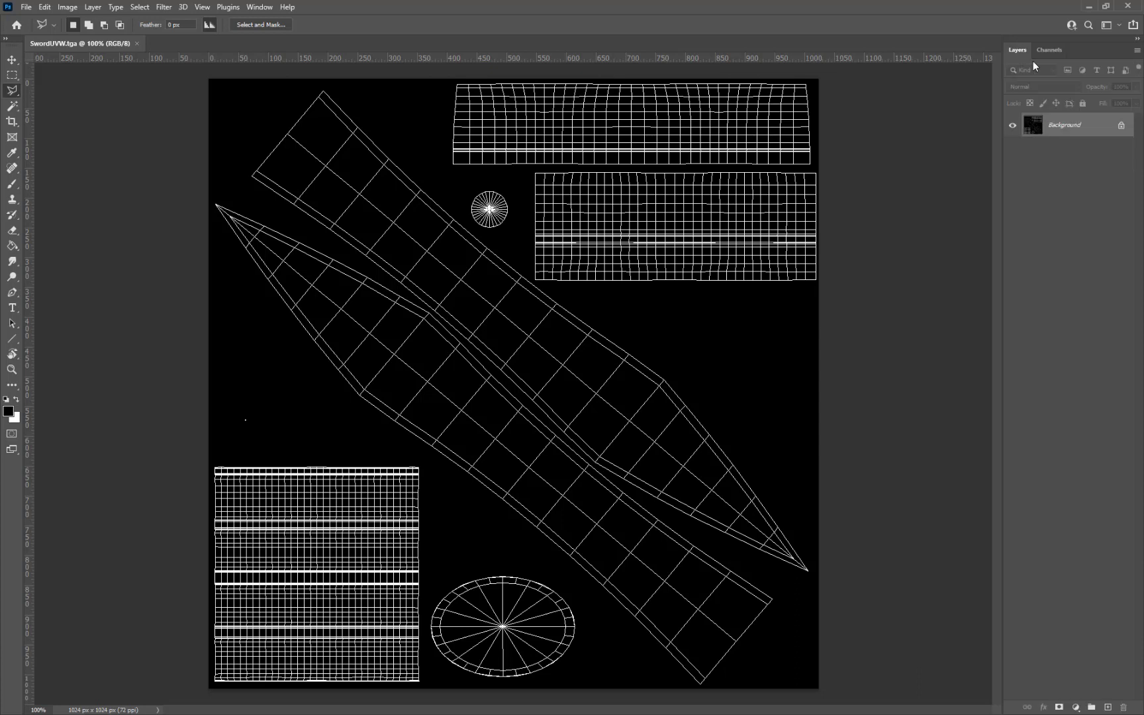
click(1049, 49)
click(1053, 163)
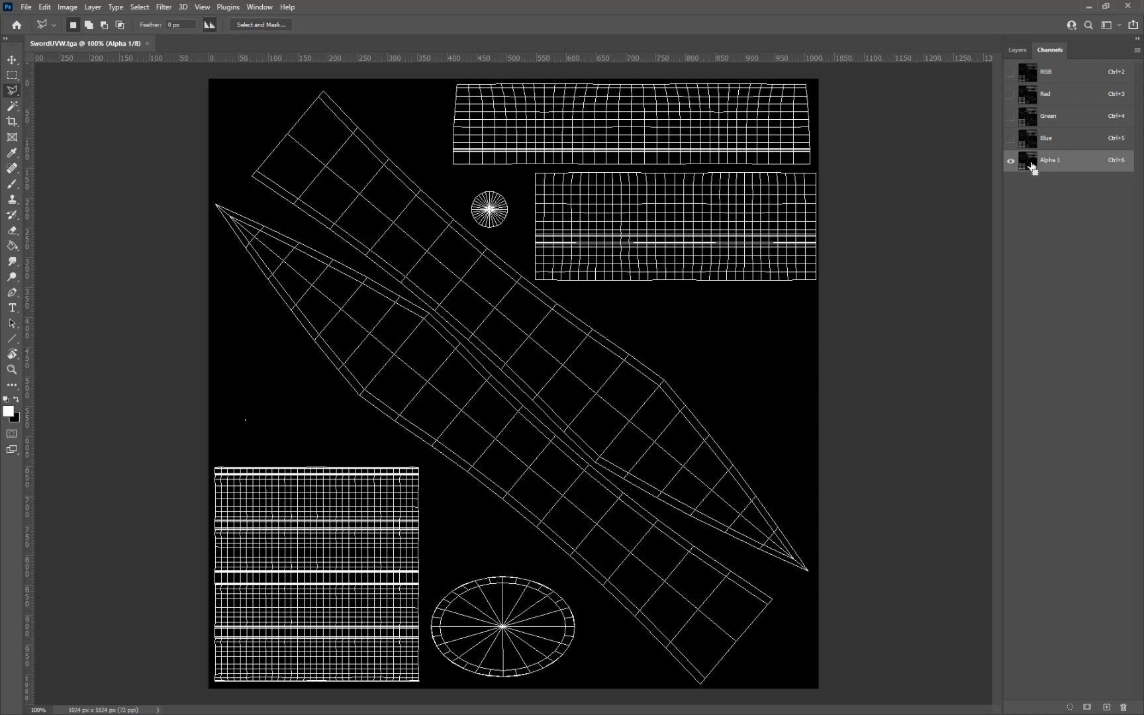
ctrl+click(1032, 168)
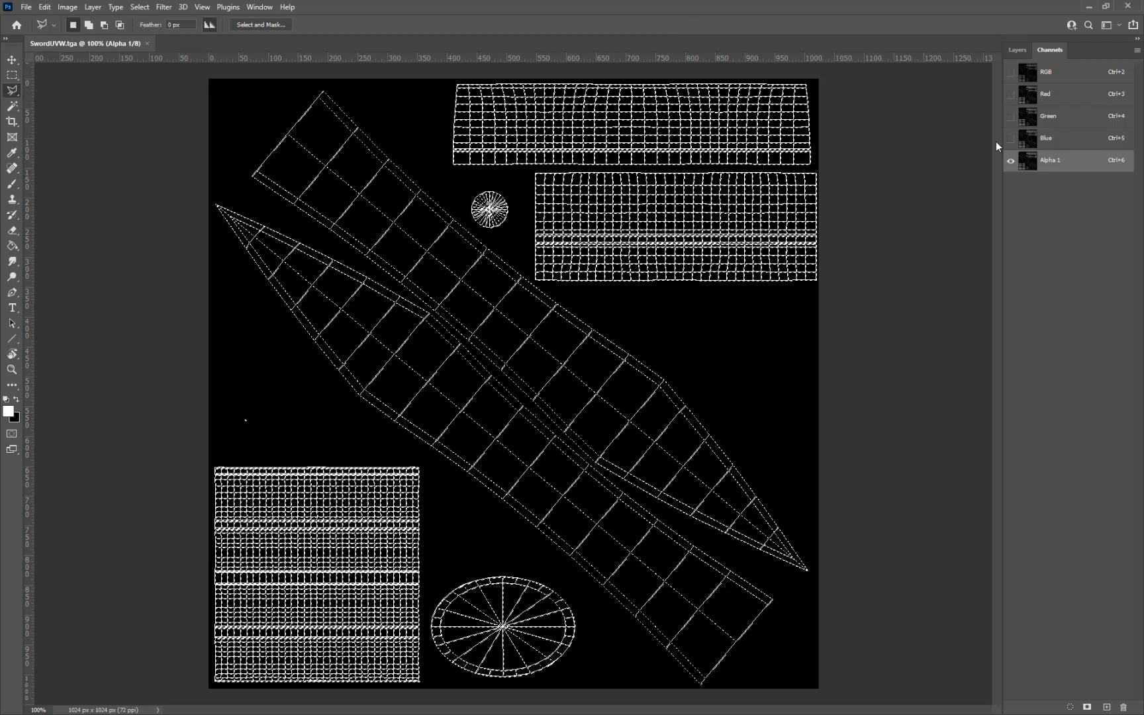
click(1050, 71)
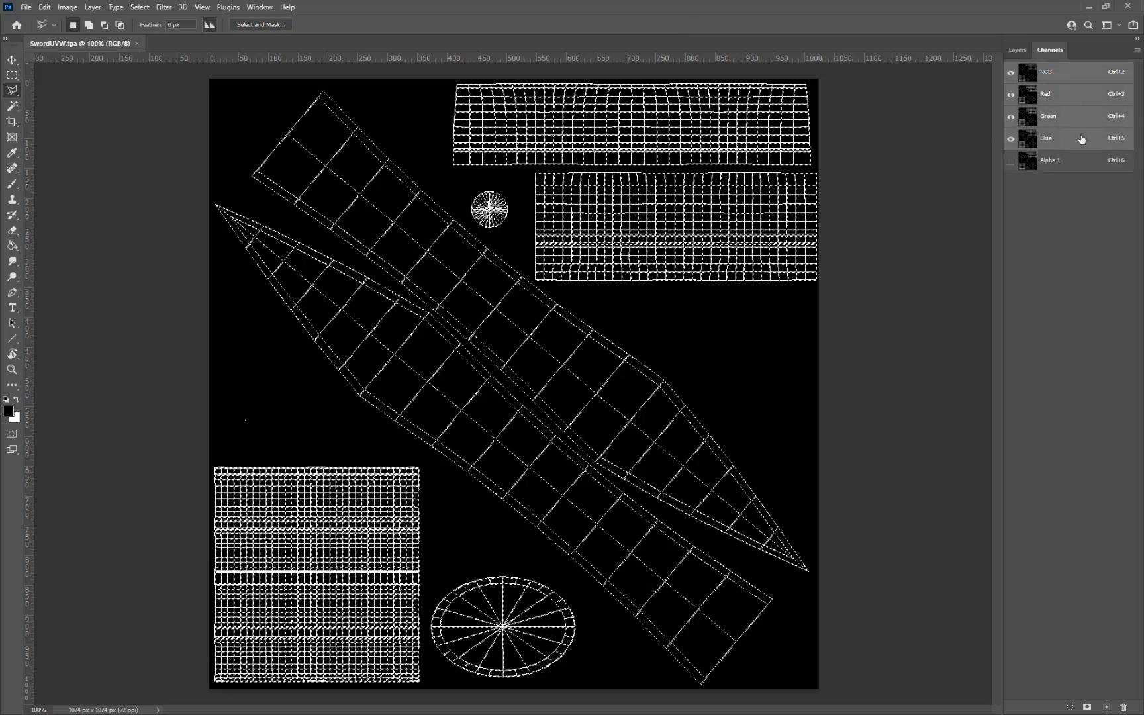
click(1016, 51)
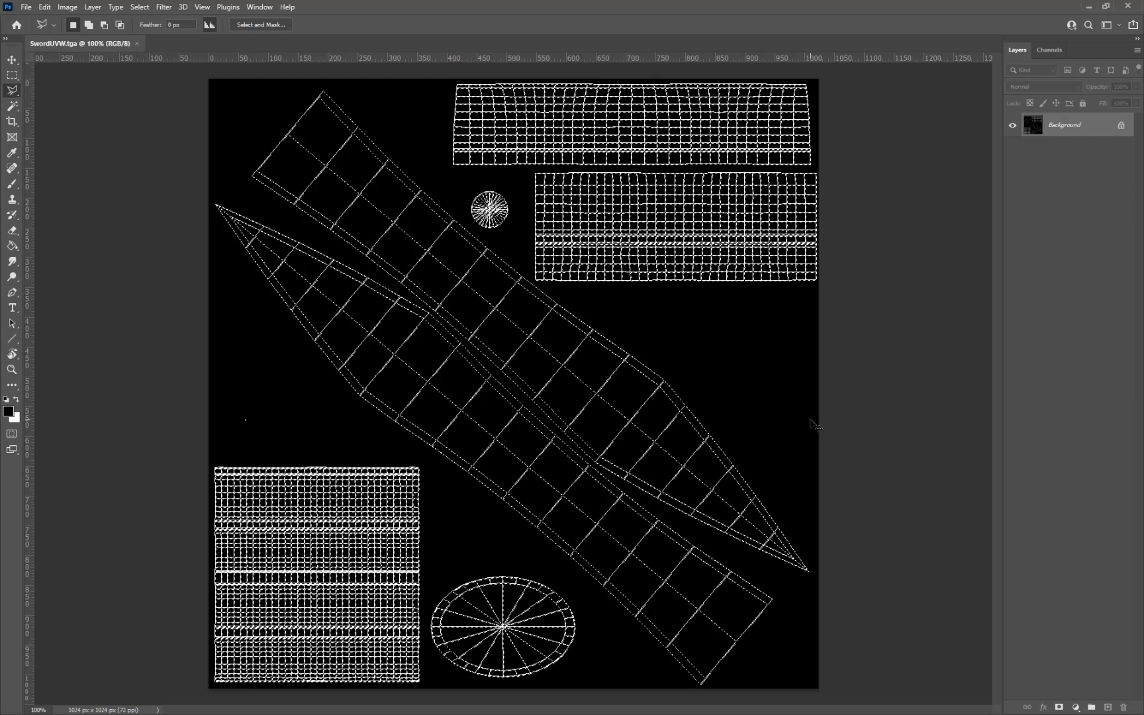
key(ctrl+j)
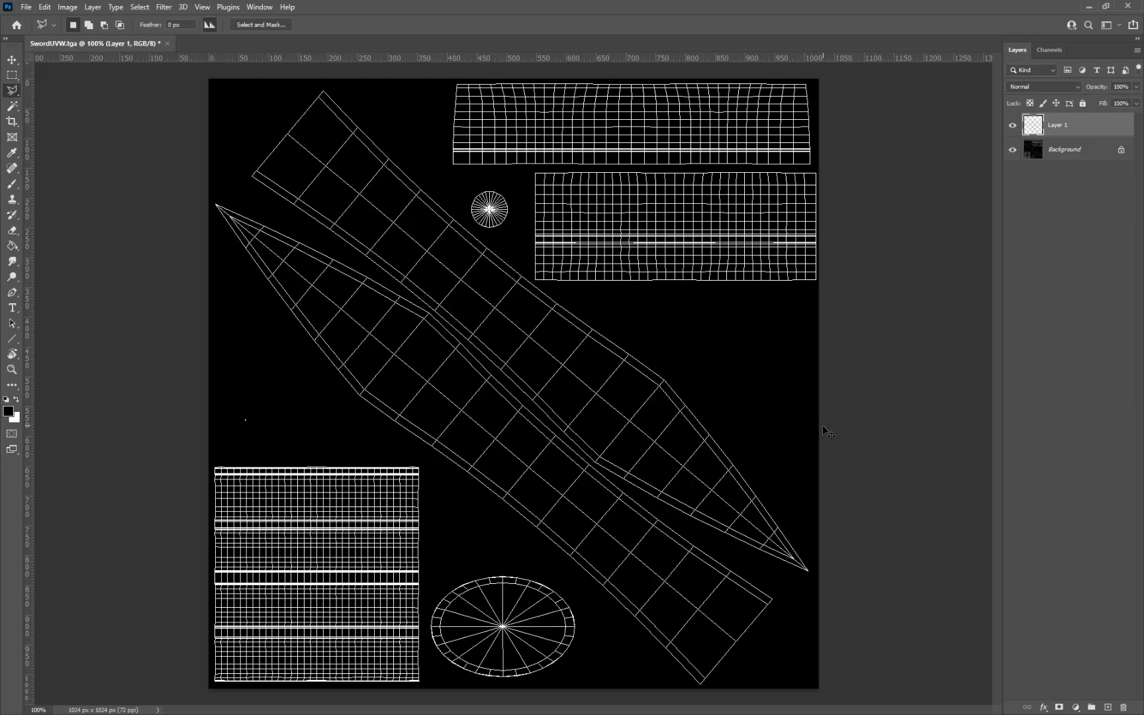
Add a layer named Black directly above the Background and fill it with black.
click(1080, 149)
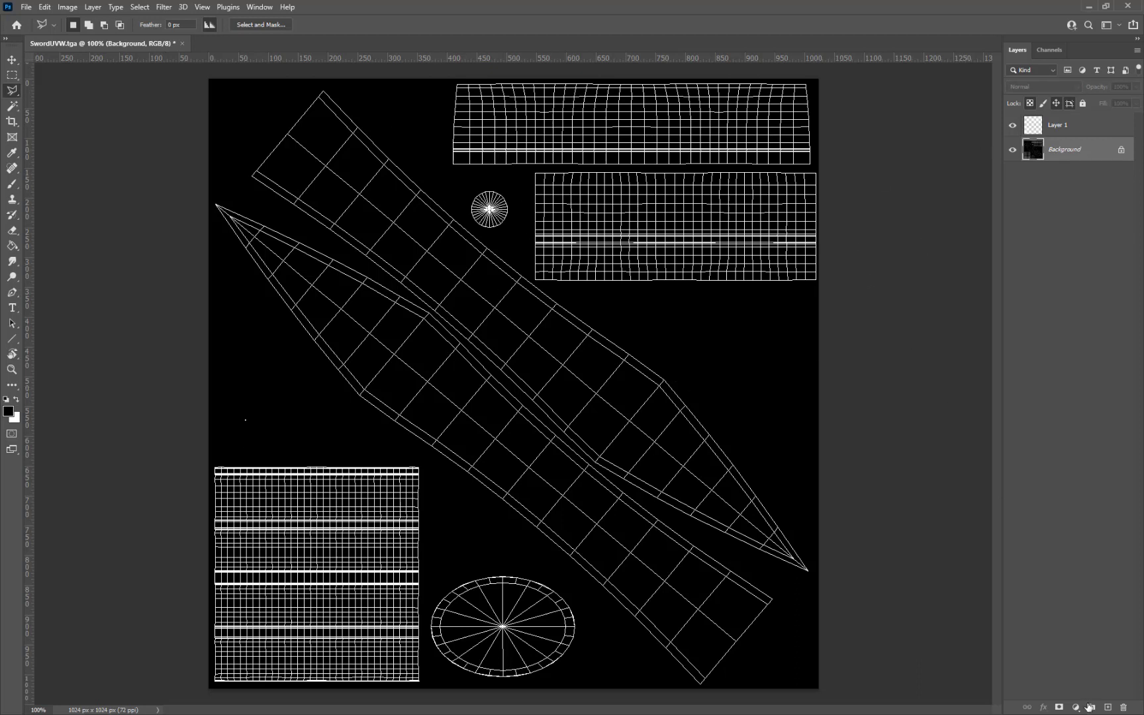
click(1107, 707)
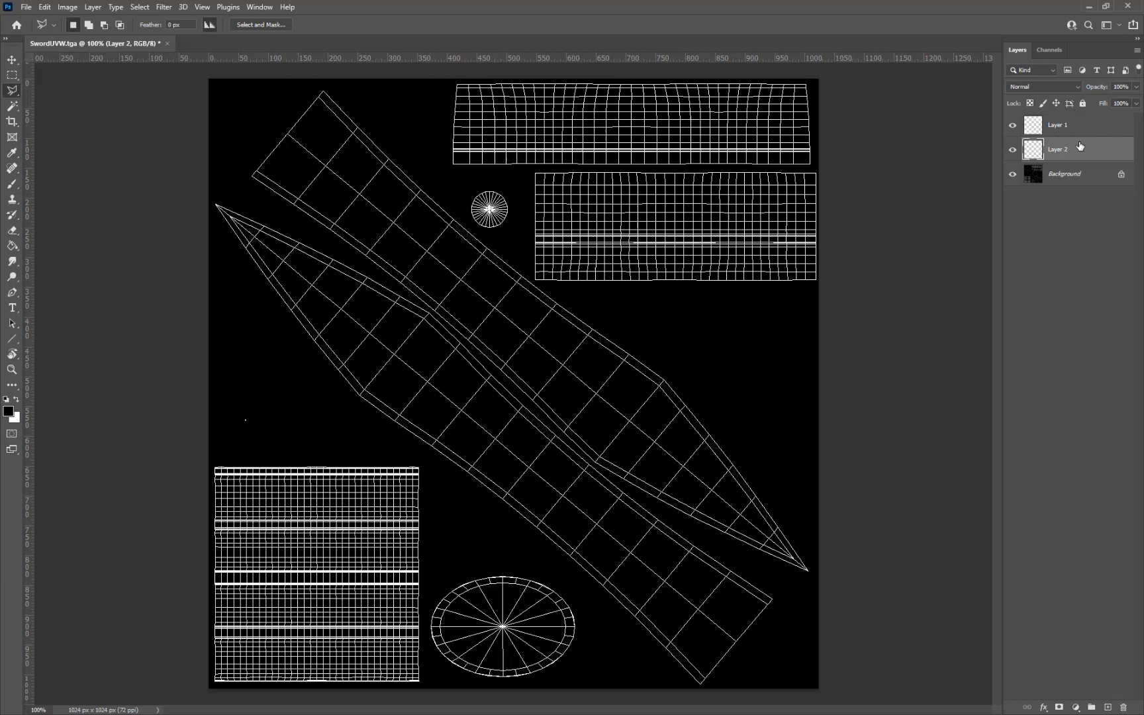
double_click(1058, 151)
text(Black)
key(Return)
key(g)
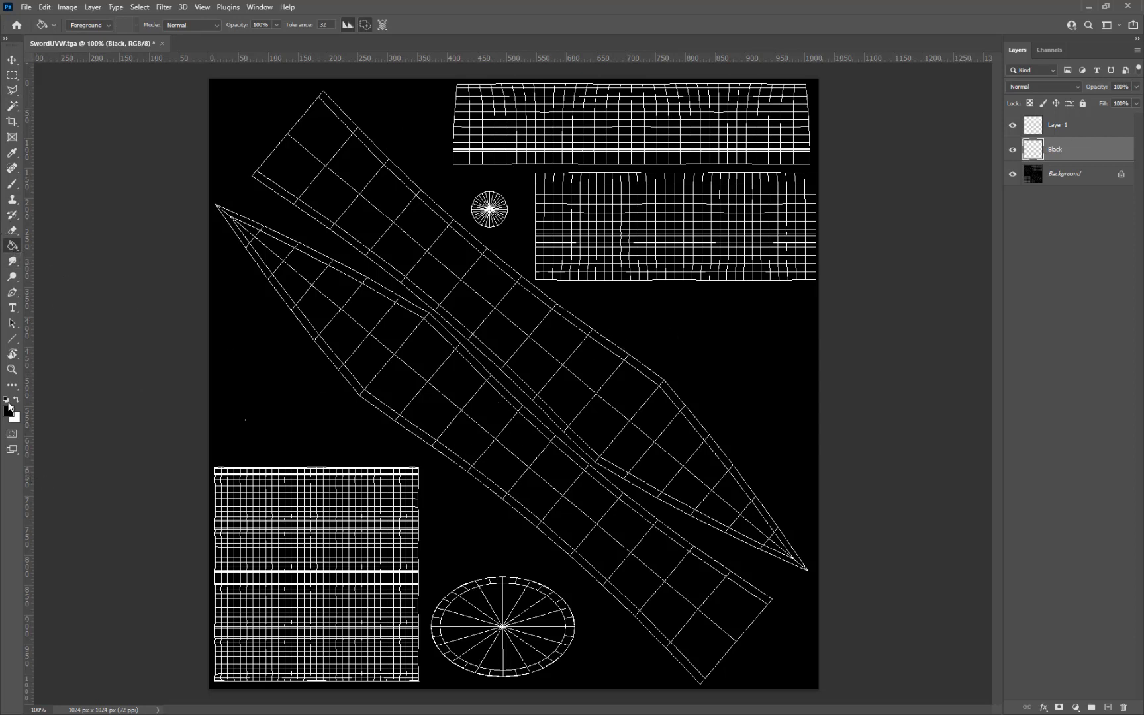
click(742, 360)
Toggle the layers to check the separated wireframe, leaving Layer 1 and Black visible and the Background hidden.
click(1013, 127)
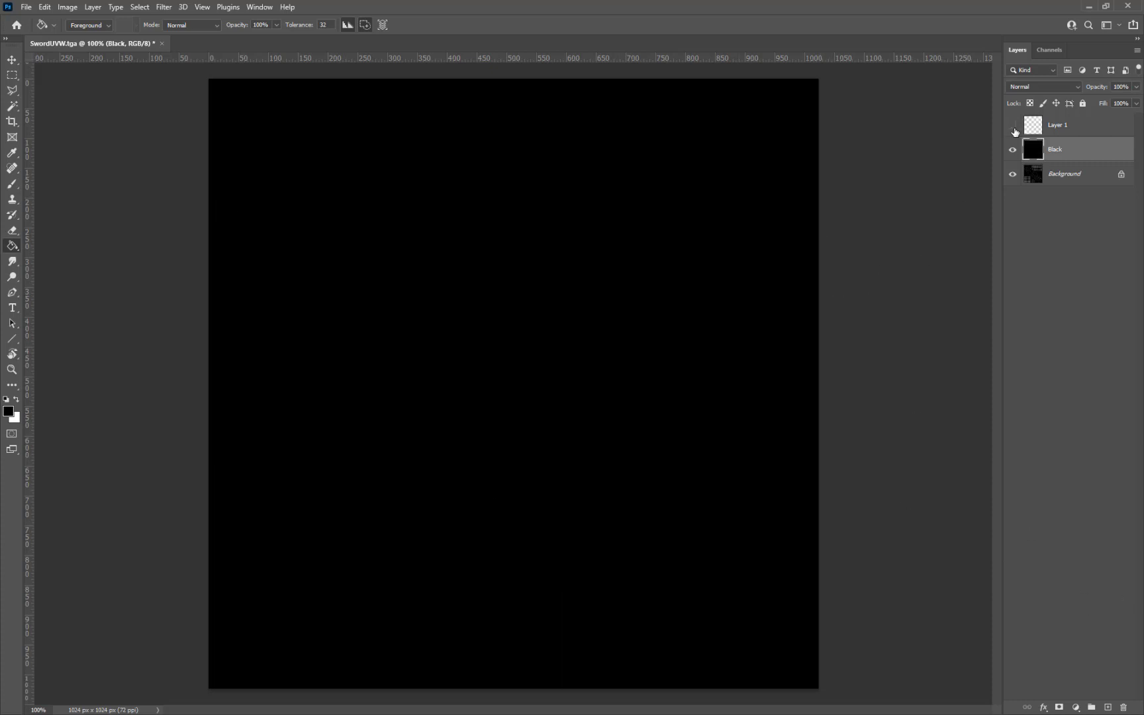
click(1013, 127)
click(1014, 126)
click(1014, 126)
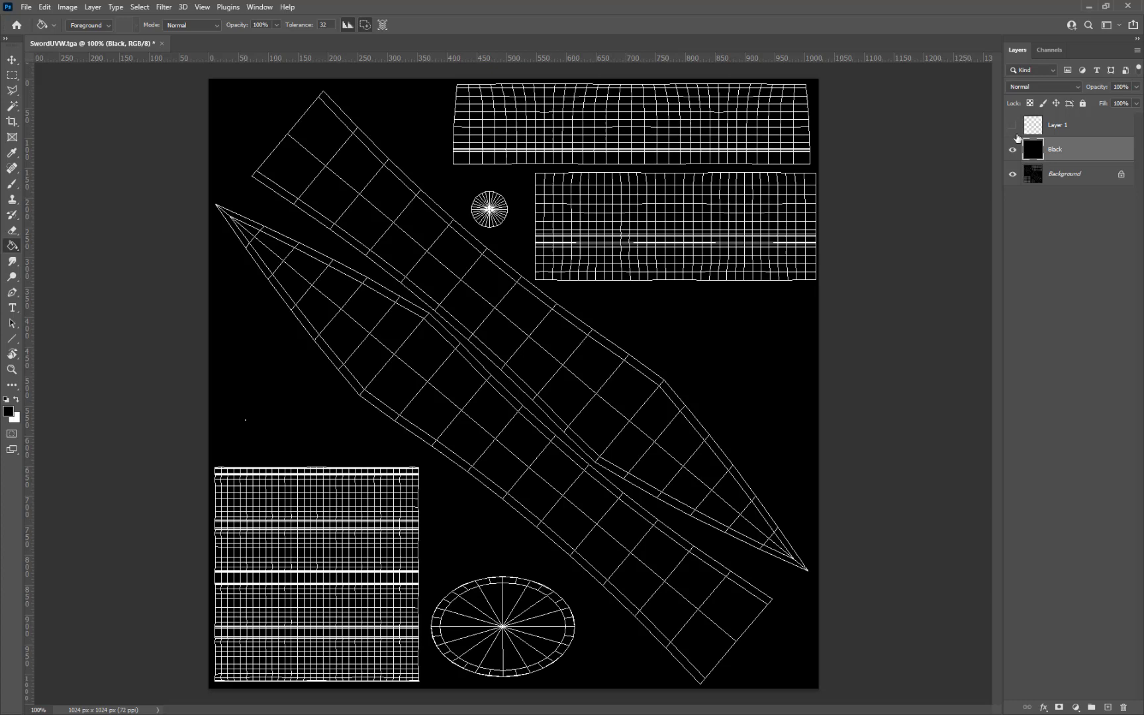
click(1013, 126)
click(1053, 174)
click(1012, 149)
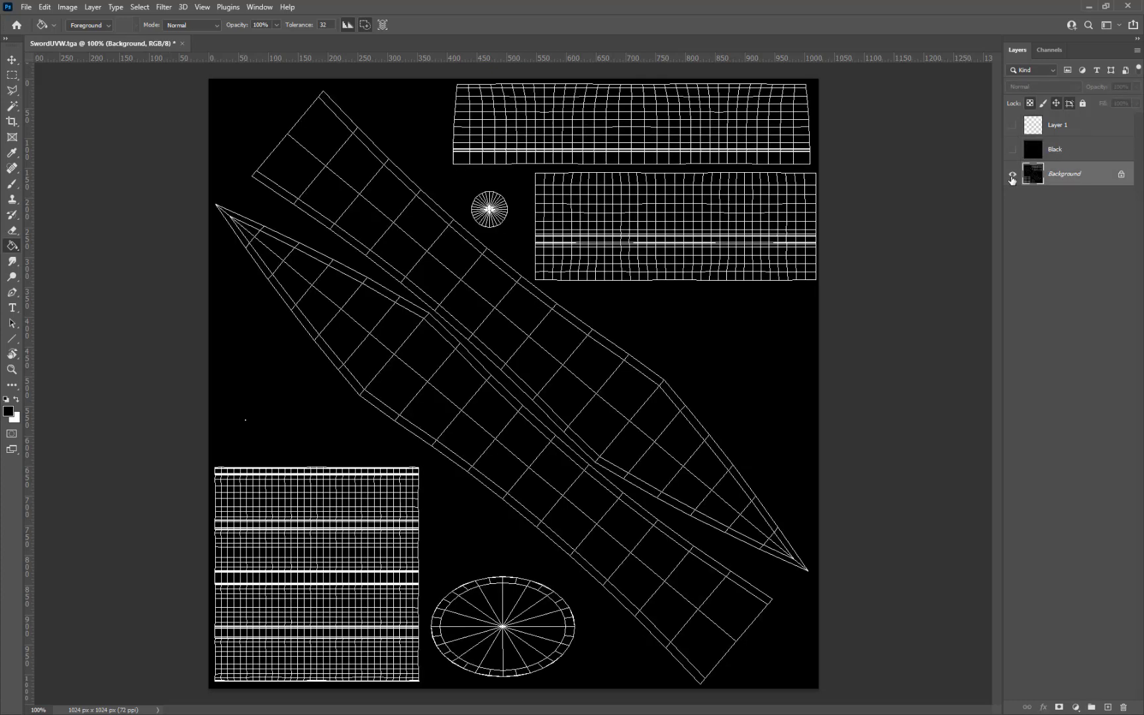
click(1012, 174)
click(1013, 150)
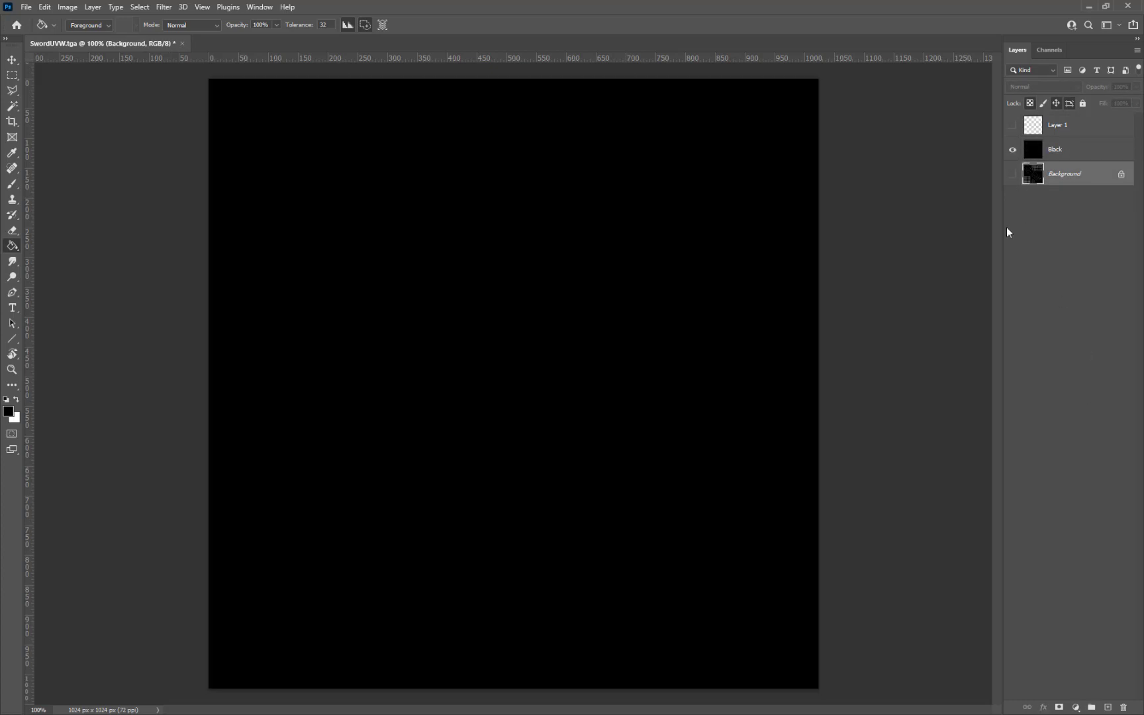
click(1012, 125)
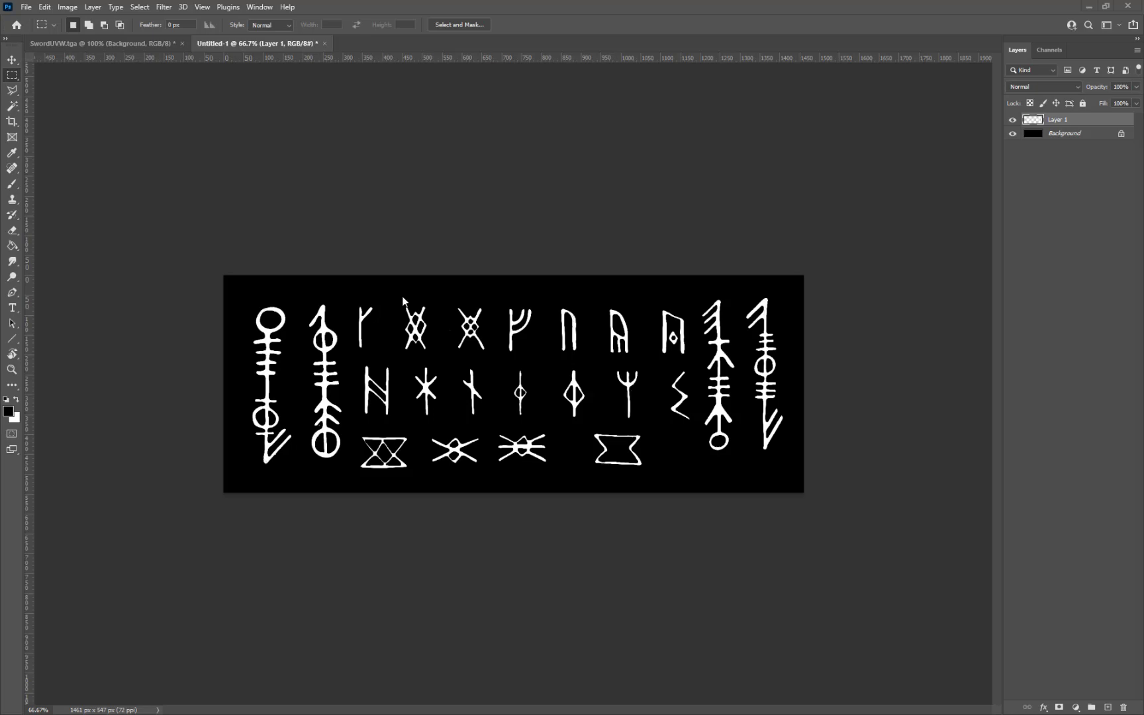
click(159, 44)
key(ctrl+j)
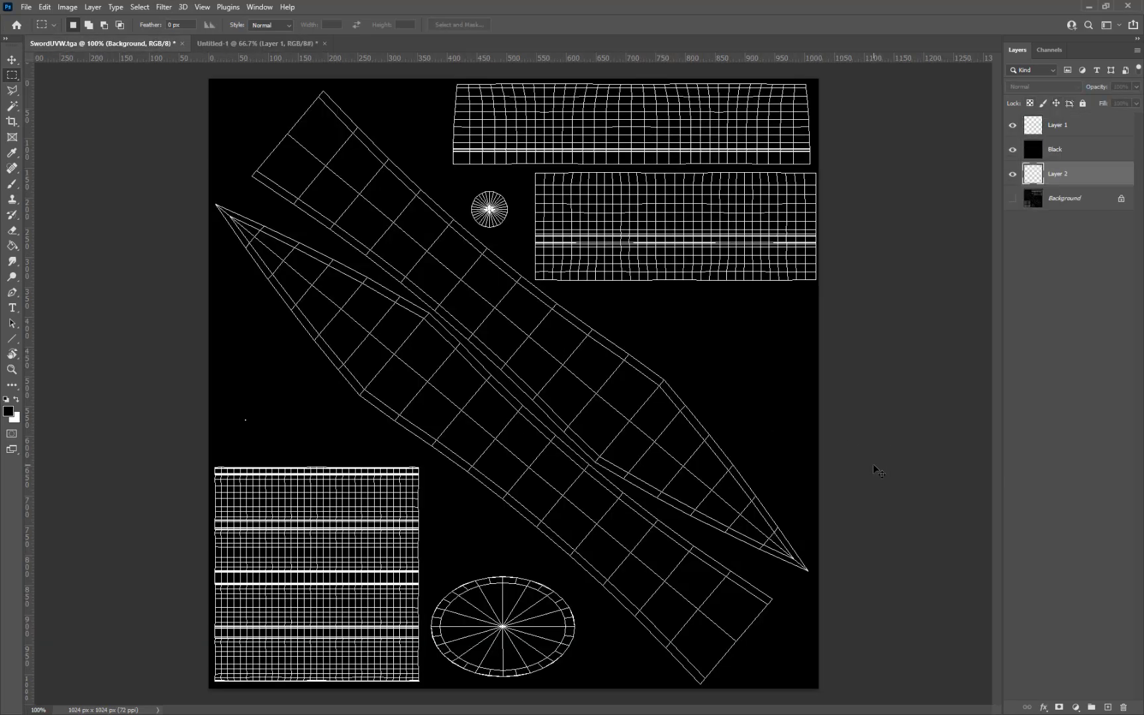
key(ctrl+z)
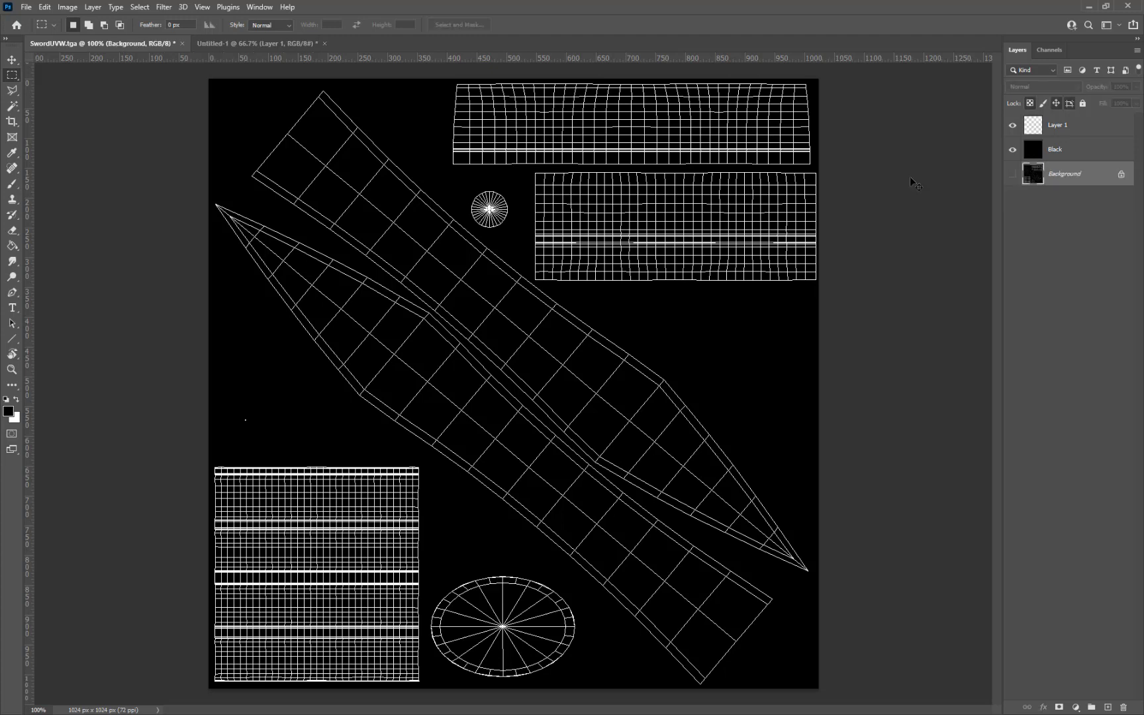
Copy the entire rune artwork layer from Untitled-1 and paste it into SwordUVW.tga above the Background.
click(255, 43)
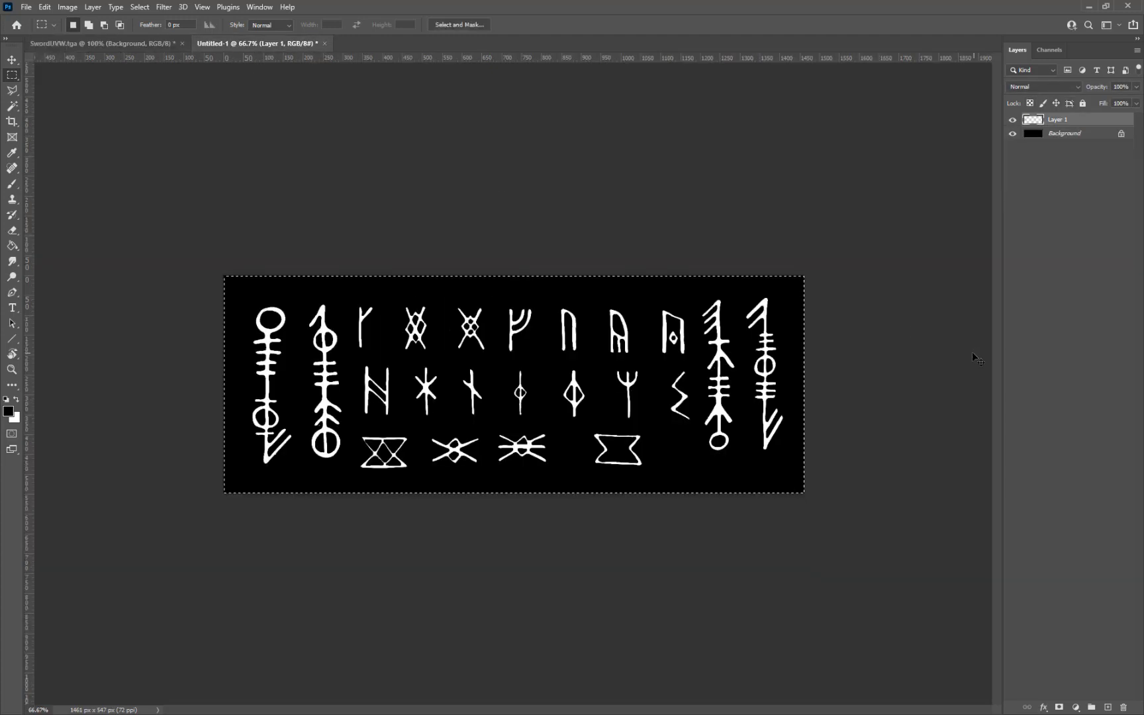
click(99, 44)
key(ctrl+v)
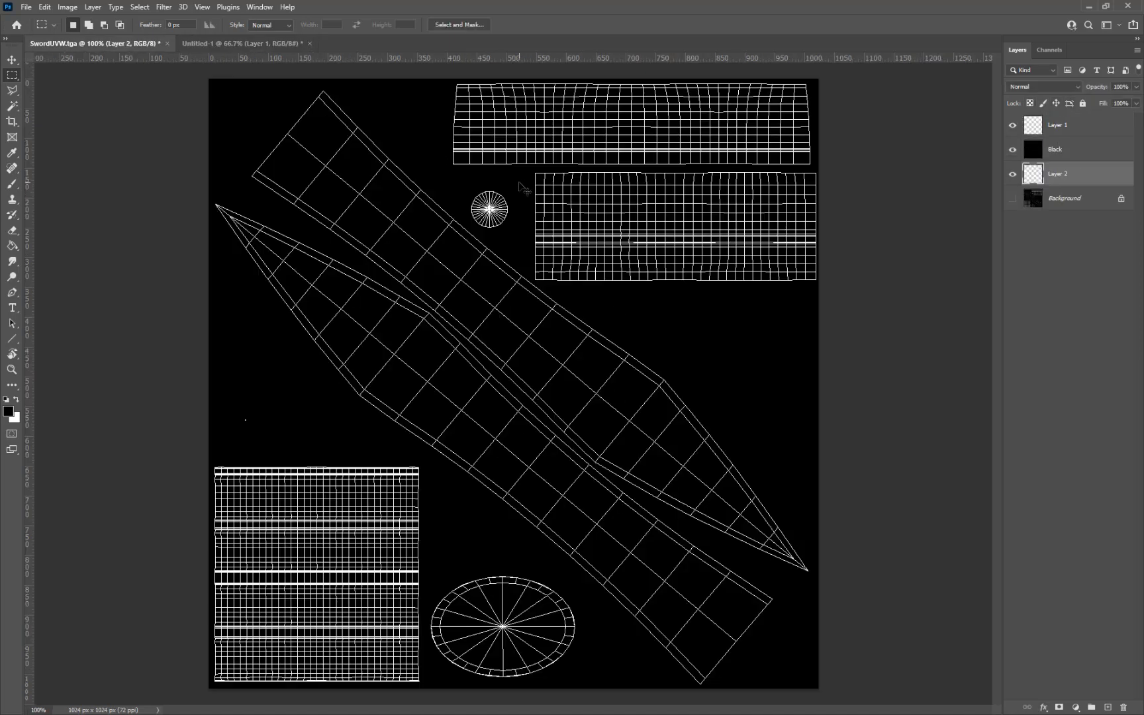
Move Layer 2 with the runes above the Black layer and rename Layer 1 to uvw.
drag(1102, 185, 1069, 158)
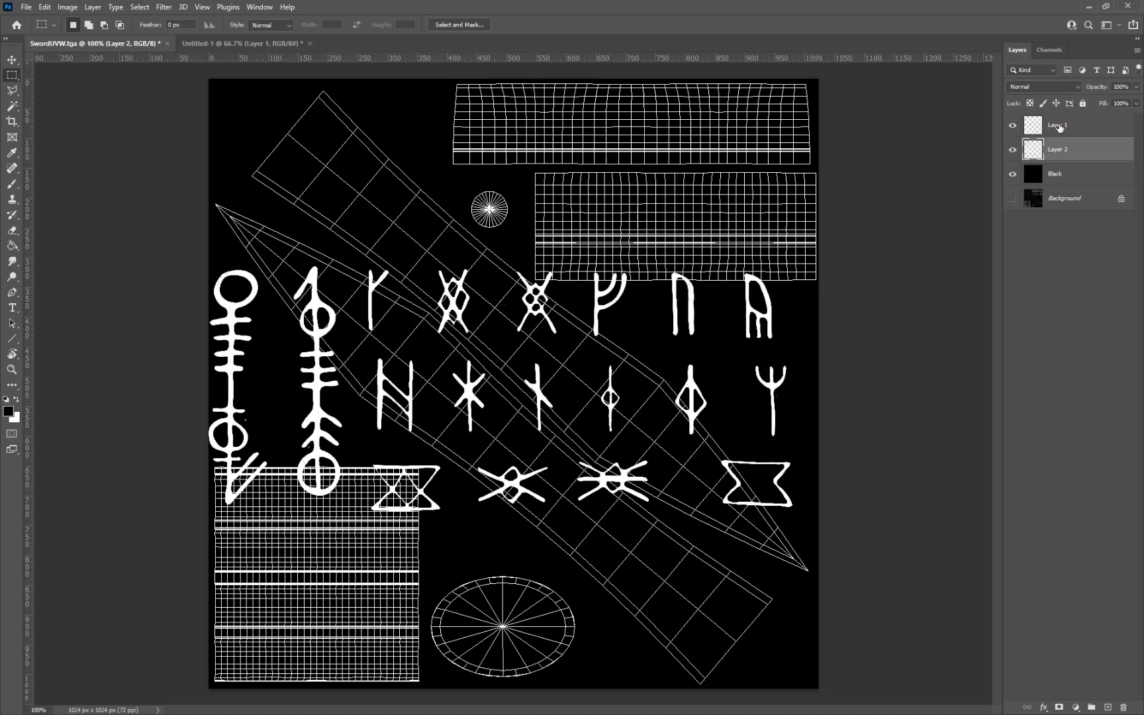
double_click(1058, 125)
text(U)
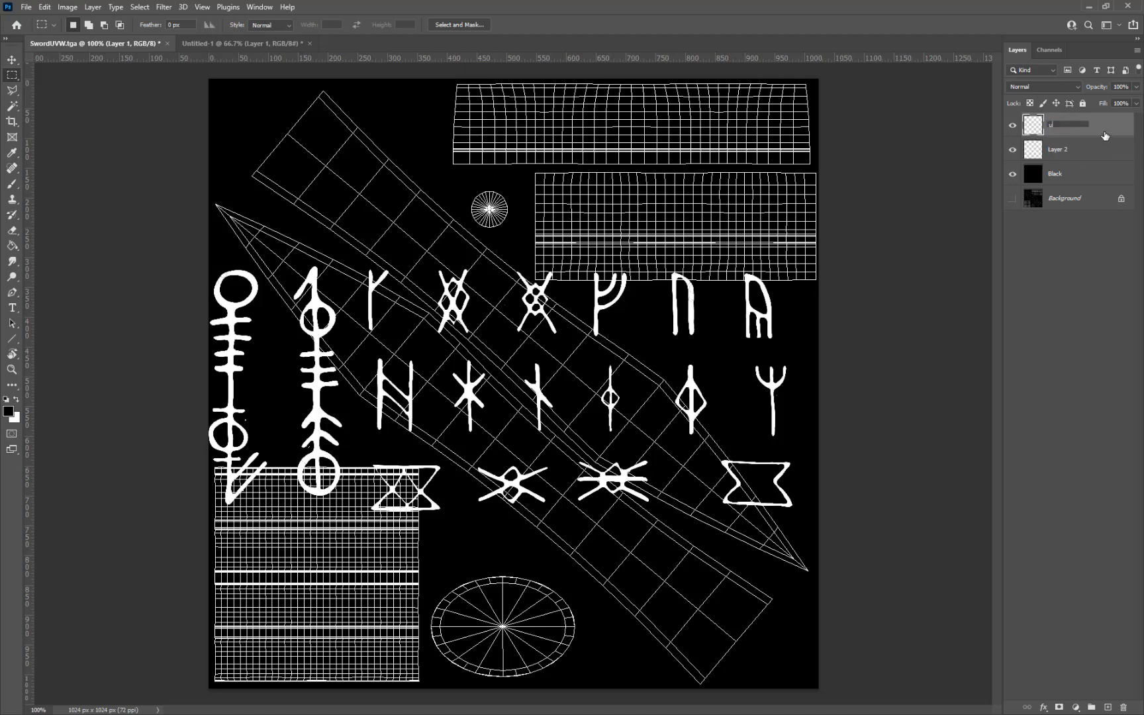
text(vw)
key(Return)
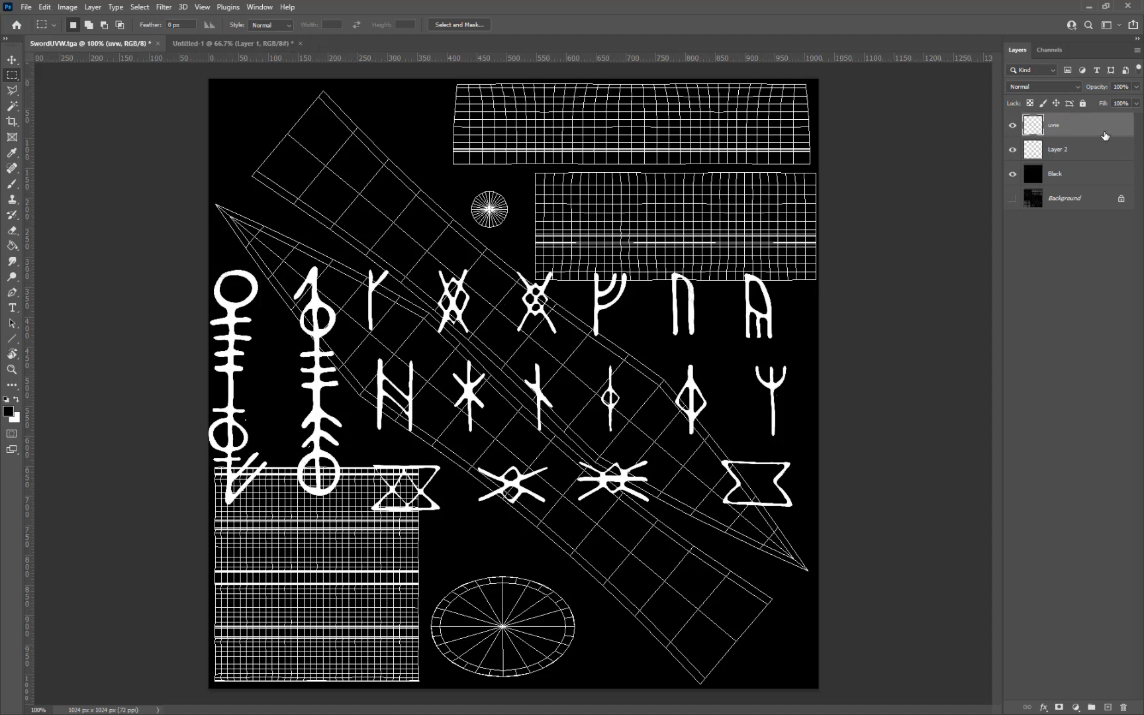
click(1014, 128)
click(1014, 128)
Scale the rune artwork on Layer 2 to about 49%, rotate it about 40°, and place it along the diagonal blade strips.
key(ctrl+t)
click(1059, 150)
key(ctrl+t)
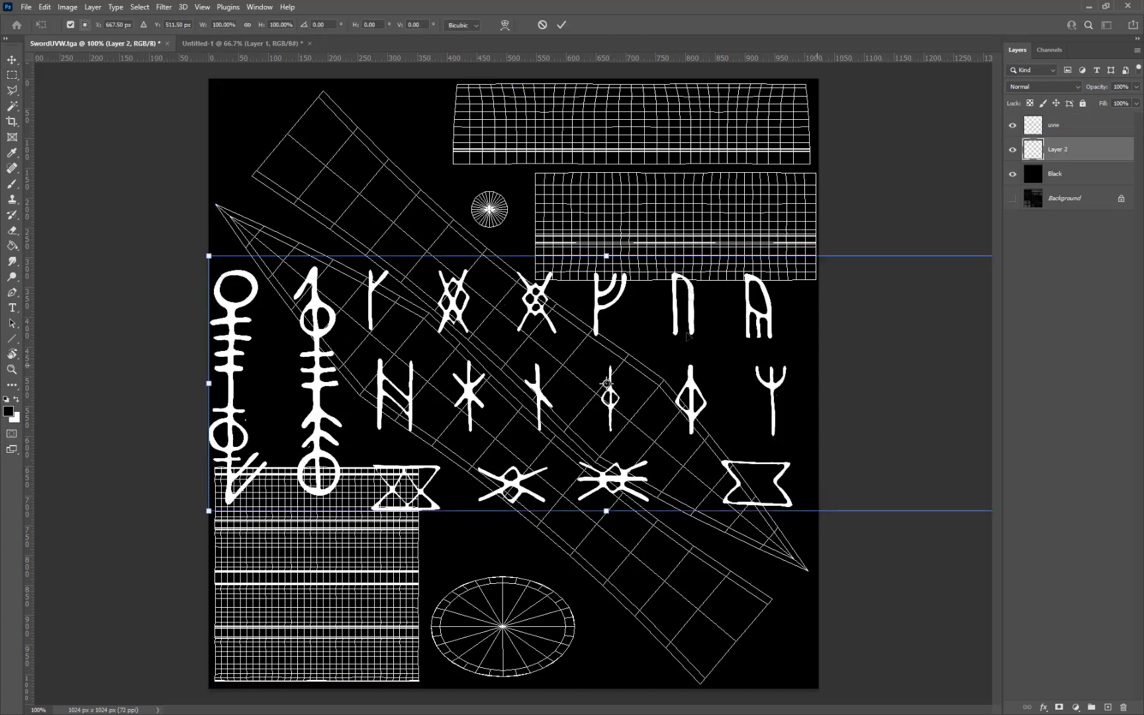
drag(209, 255, 613, 388)
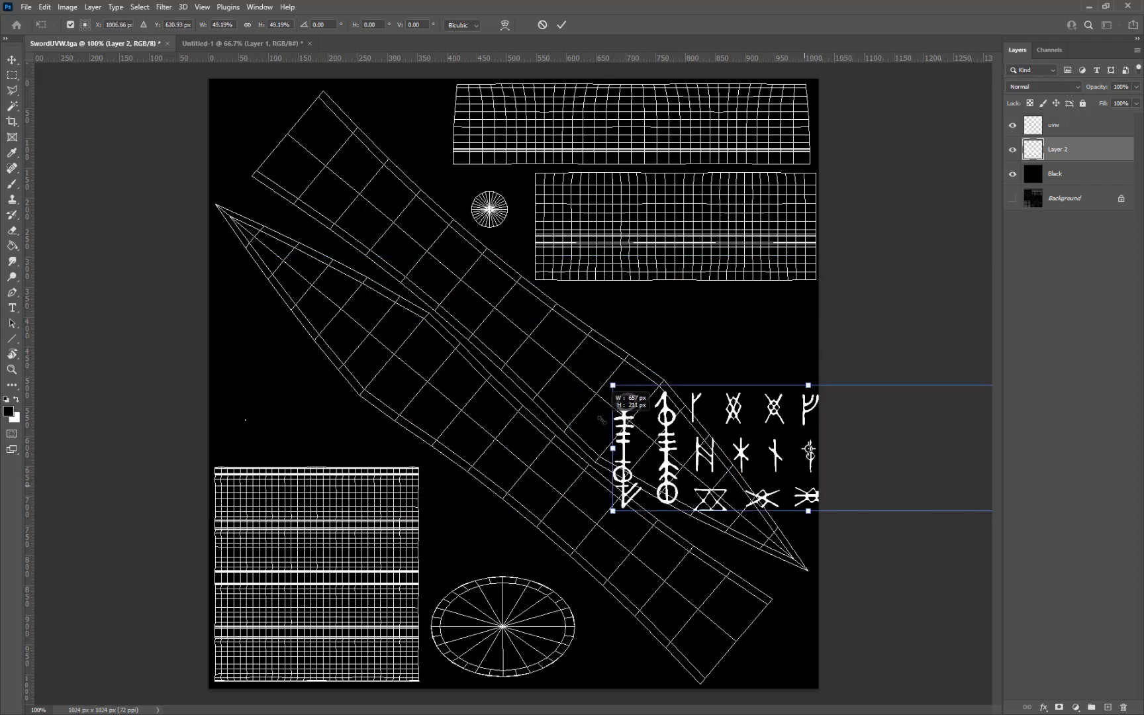
drag(920, 492, 626, 434)
drag(791, 368, 736, 556)
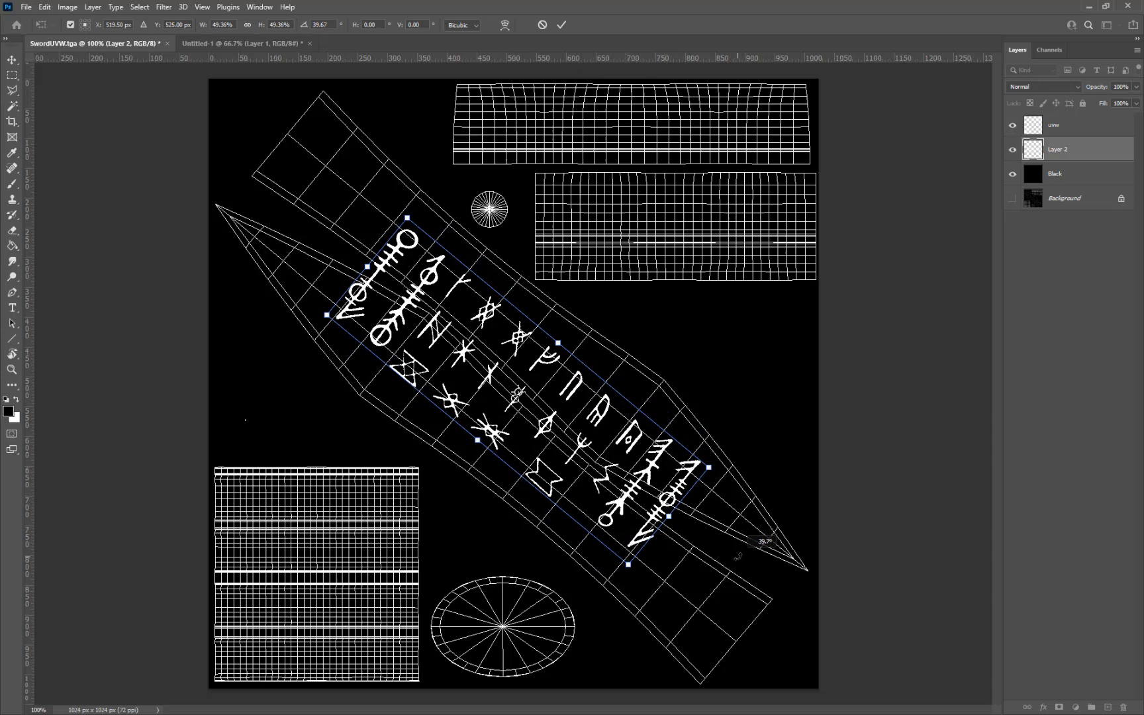
drag(605, 471, 568, 422)
key(Return)
Cut the upper row of small runes onto its own layer and move the remaining Layer 2 runes down onto the lower blade strip.
key(m)
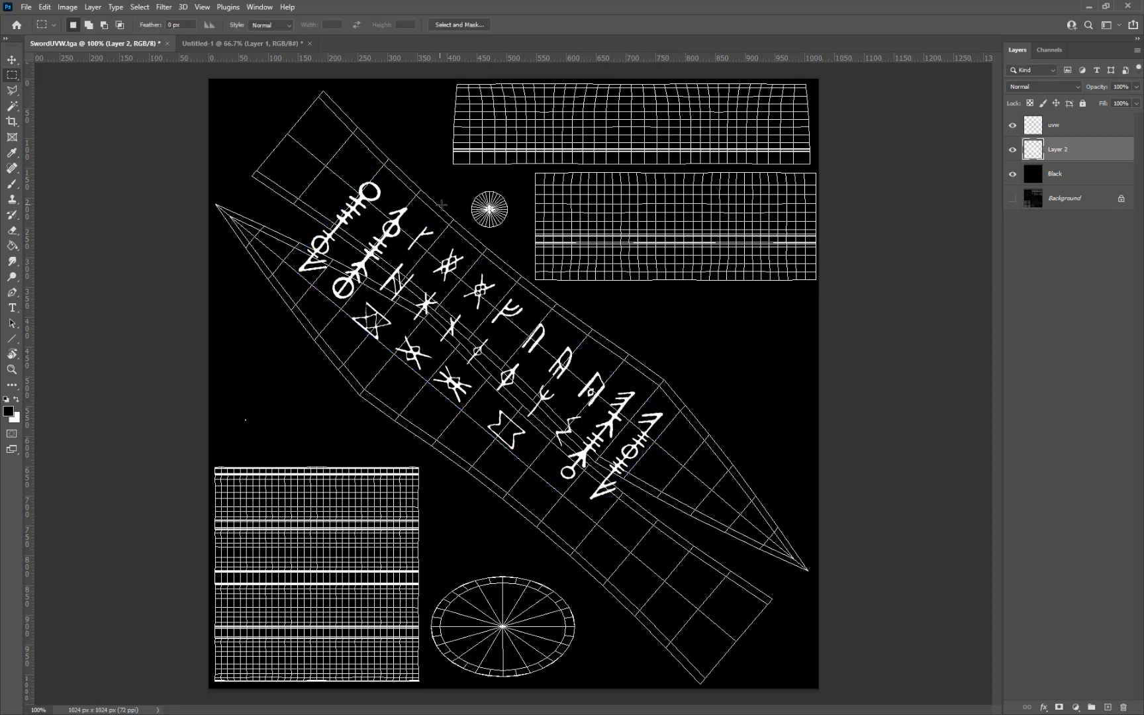
key(l)
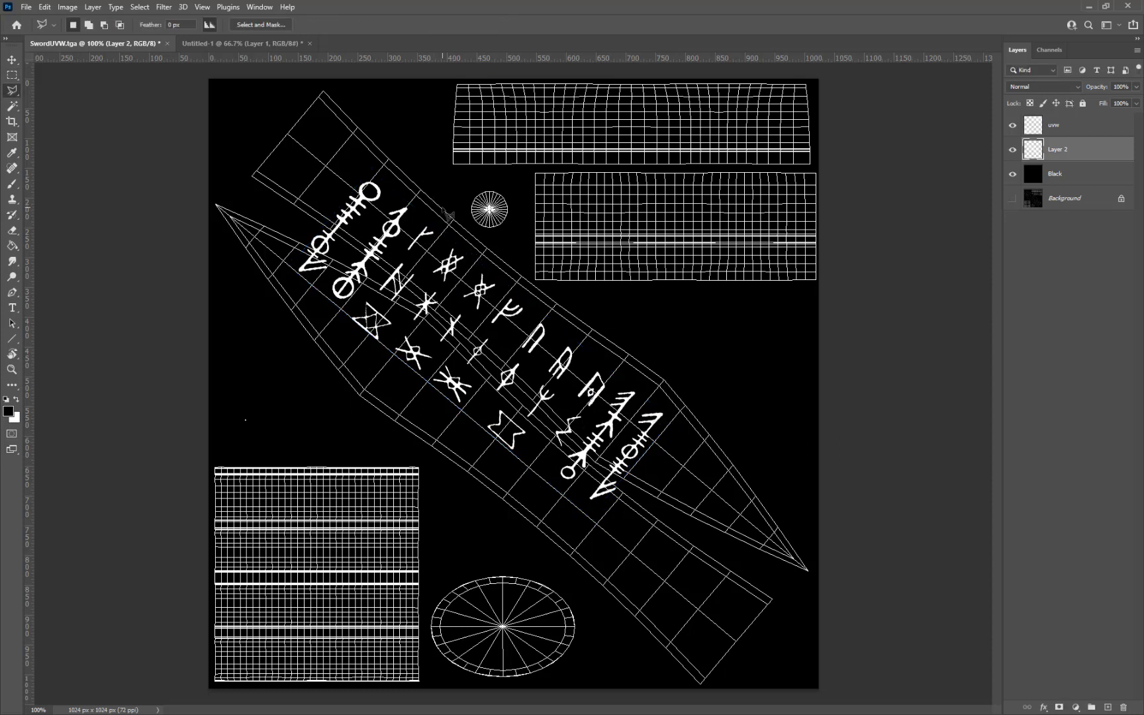
click(395, 254)
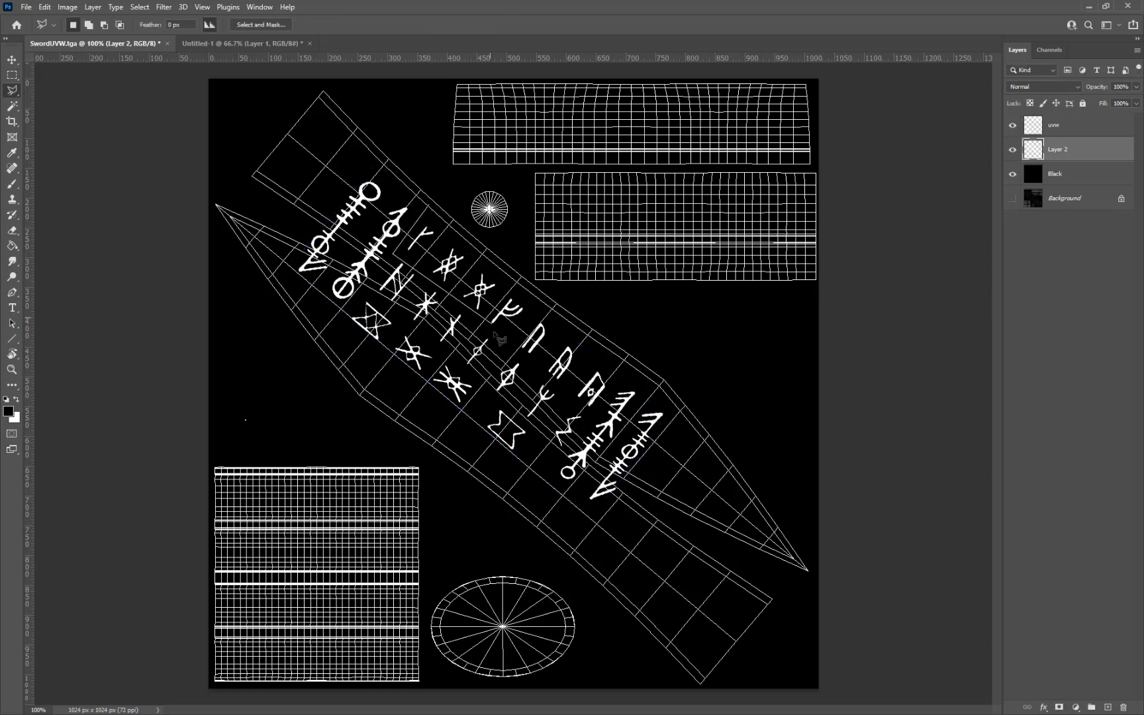
click(591, 419)
click(628, 366)
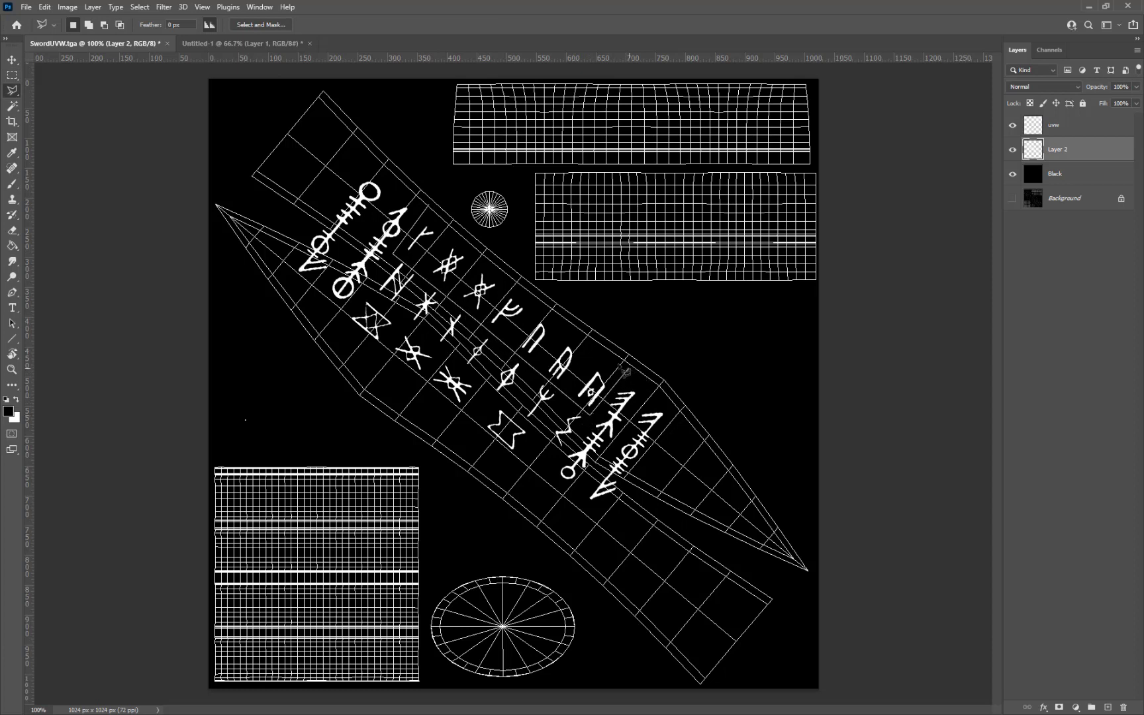
click(445, 221)
key(ctrl+shift+j)
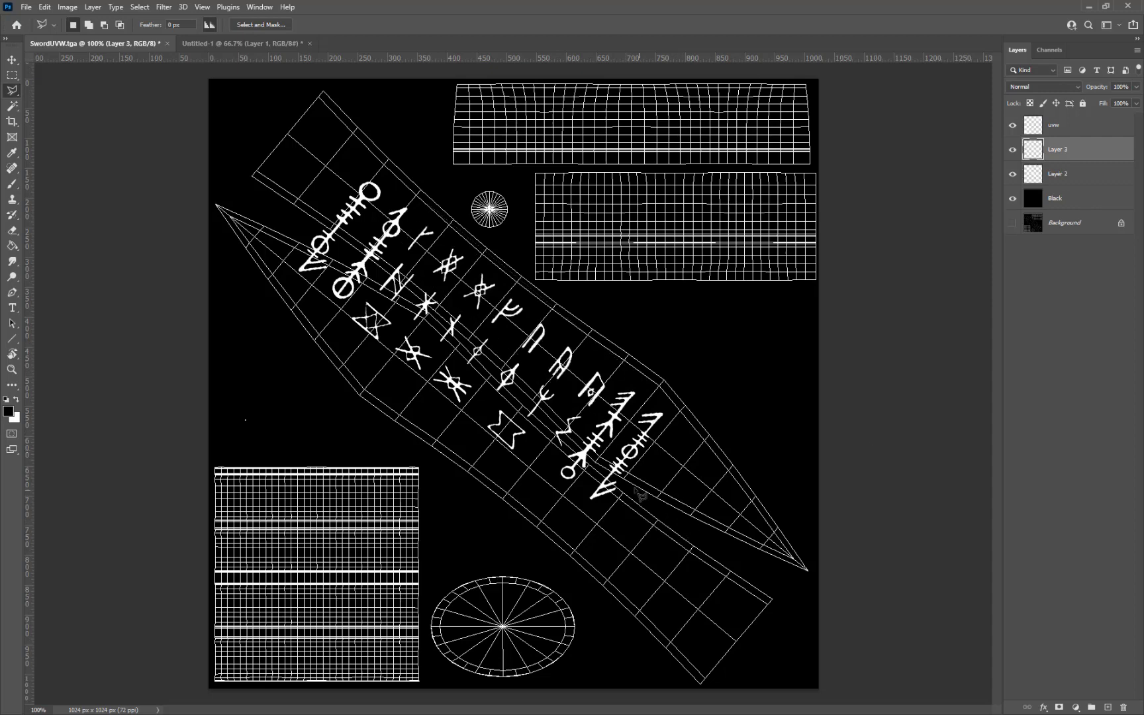
key(v)
mouse_move(582, 456)
mouse_down()
mouse_move(576, 501)
mouse_move(616, 561)
mouse_up()
Cut the middle row of small runes onto its own layer and shift the remaining Layer 2 runes up and left inside the blade outline.
key(m)
key(l)
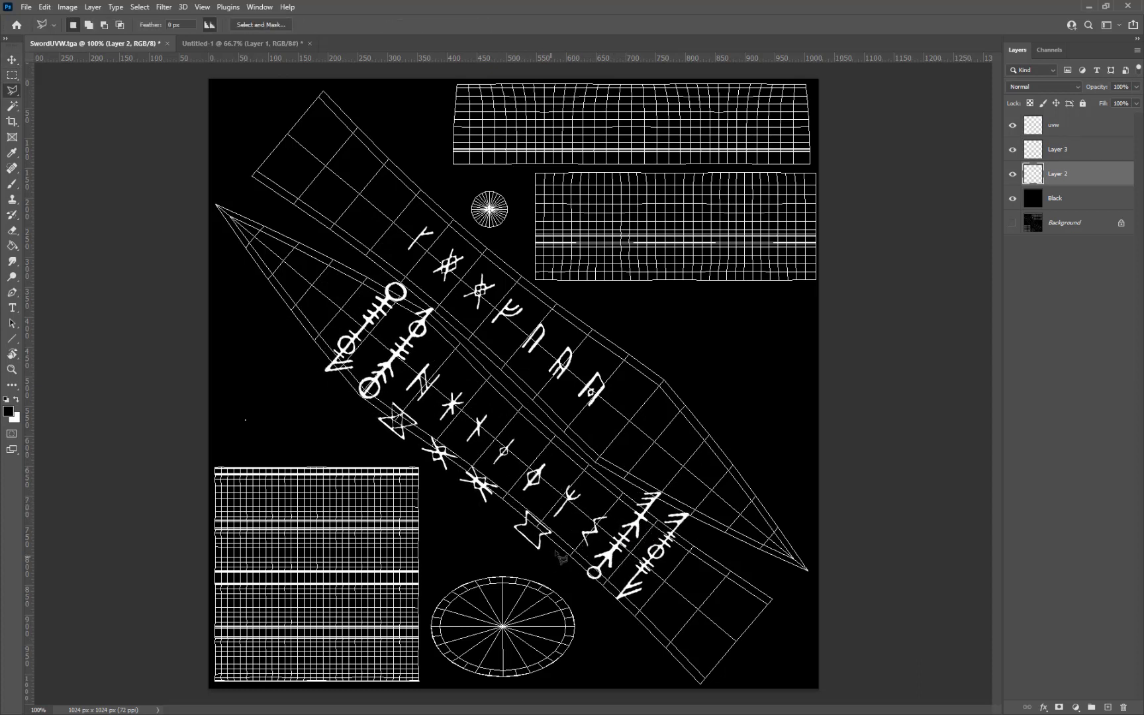
click(615, 510)
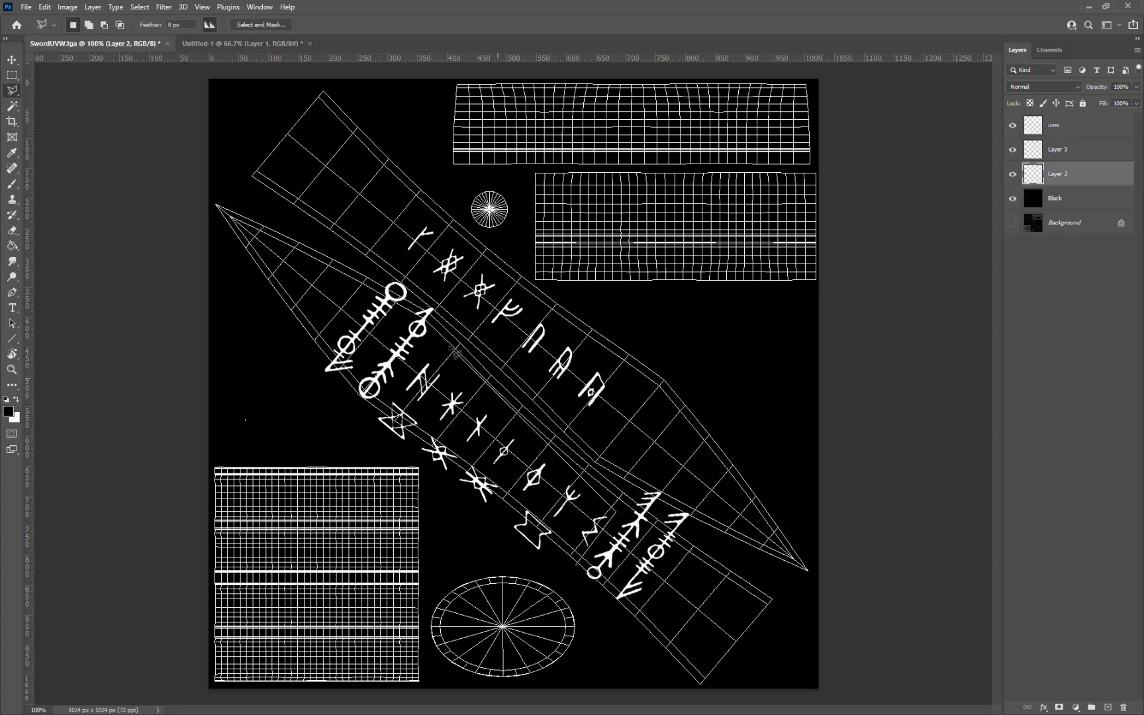
click(427, 346)
click(395, 394)
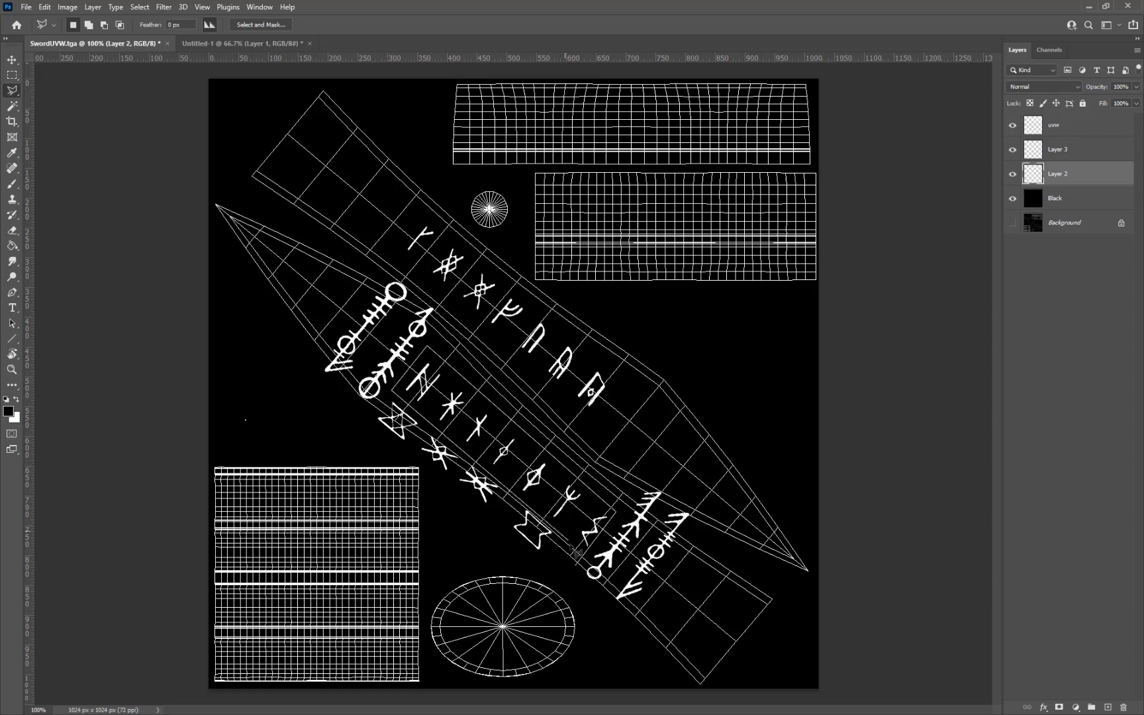
double_click(590, 558)
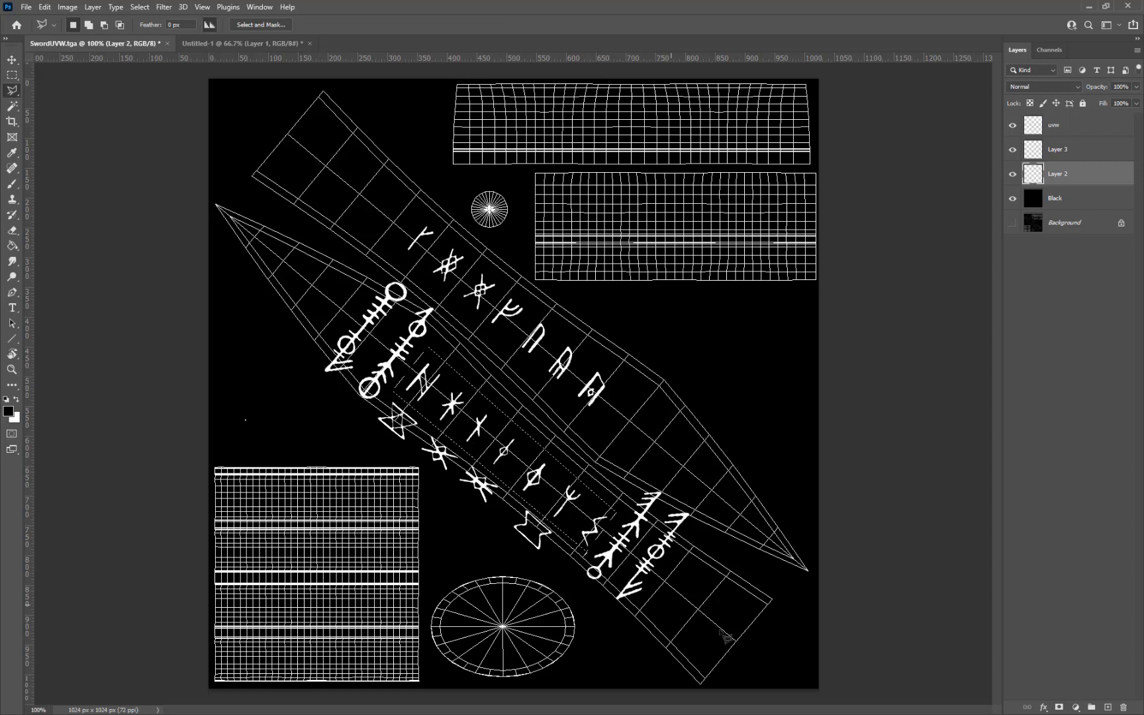
key(ctrl+shift+j)
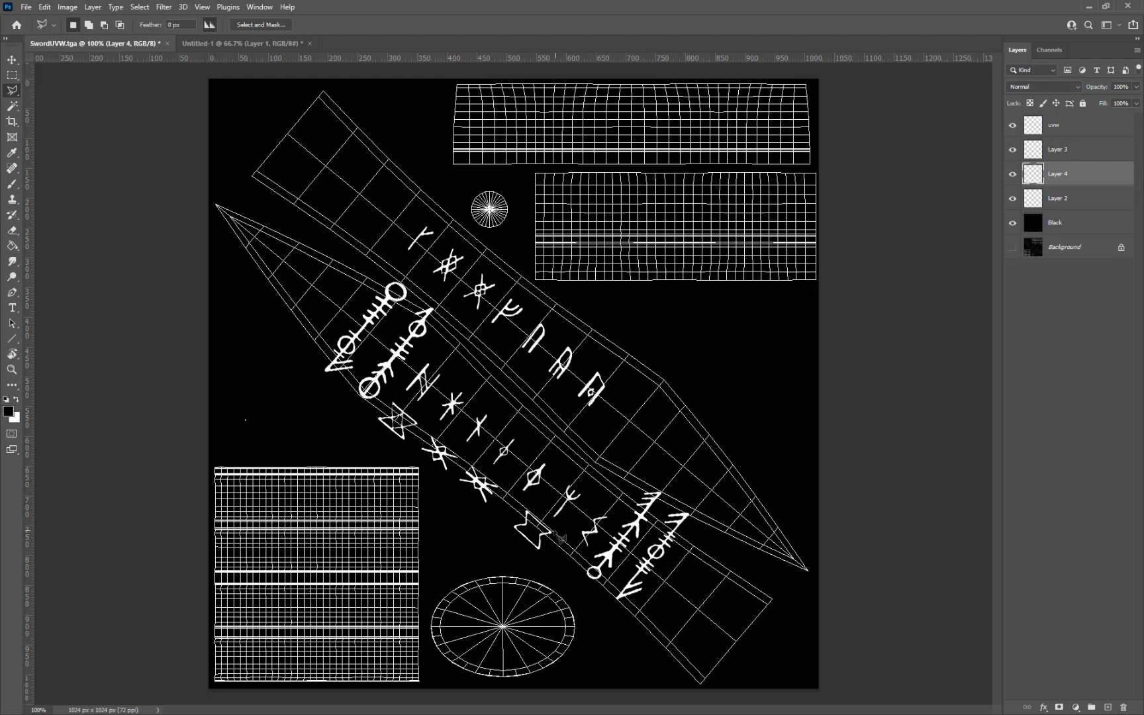
key(v)
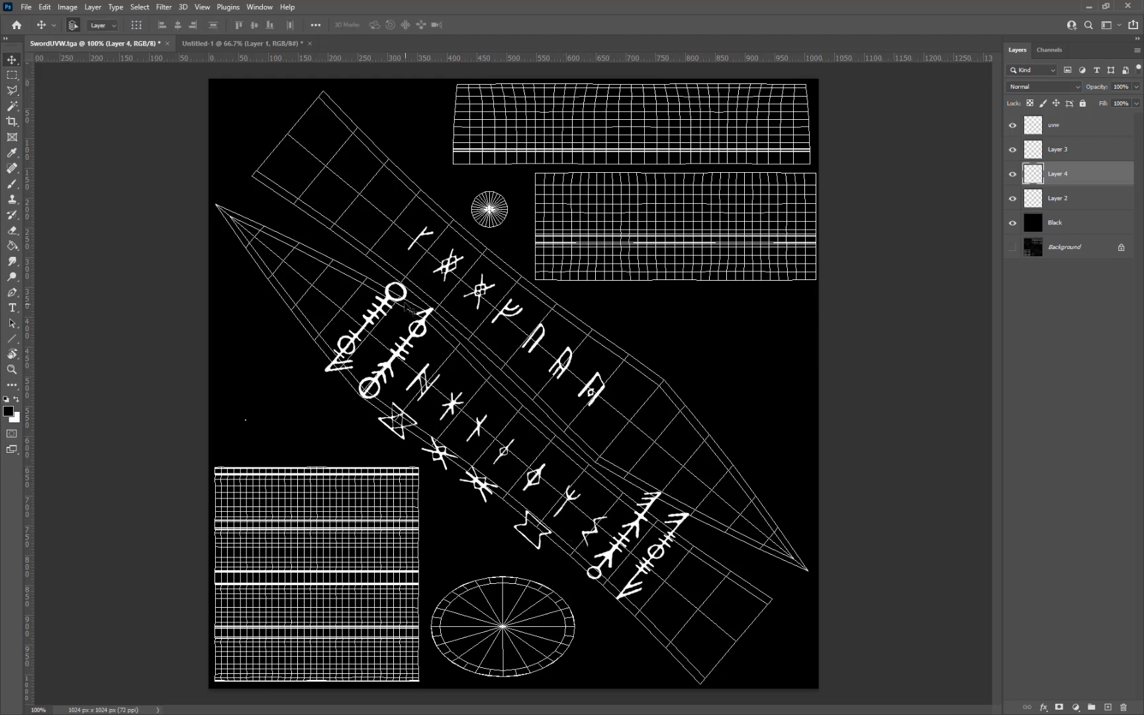
mouse_move(409, 308)
mouse_down()
mouse_move(205, 254)
mouse_move(393, 316)
mouse_move(403, 306)
mouse_move(269, 262)
mouse_move(279, 368)
mouse_move(418, 284)
mouse_move(313, 196)
mouse_move(360, 194)
mouse_up()
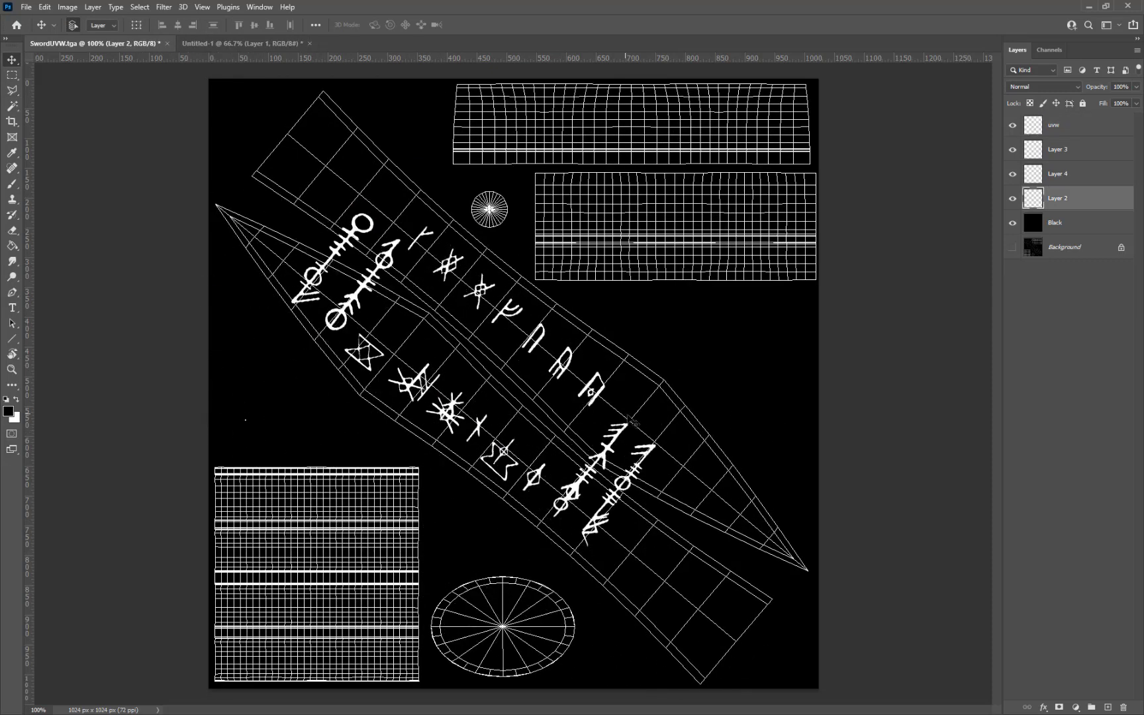
Lasso the pair of long runes at the lower-right end of Layer 2, cut them, and paste them onto their own layer.
key(m)
key(l)
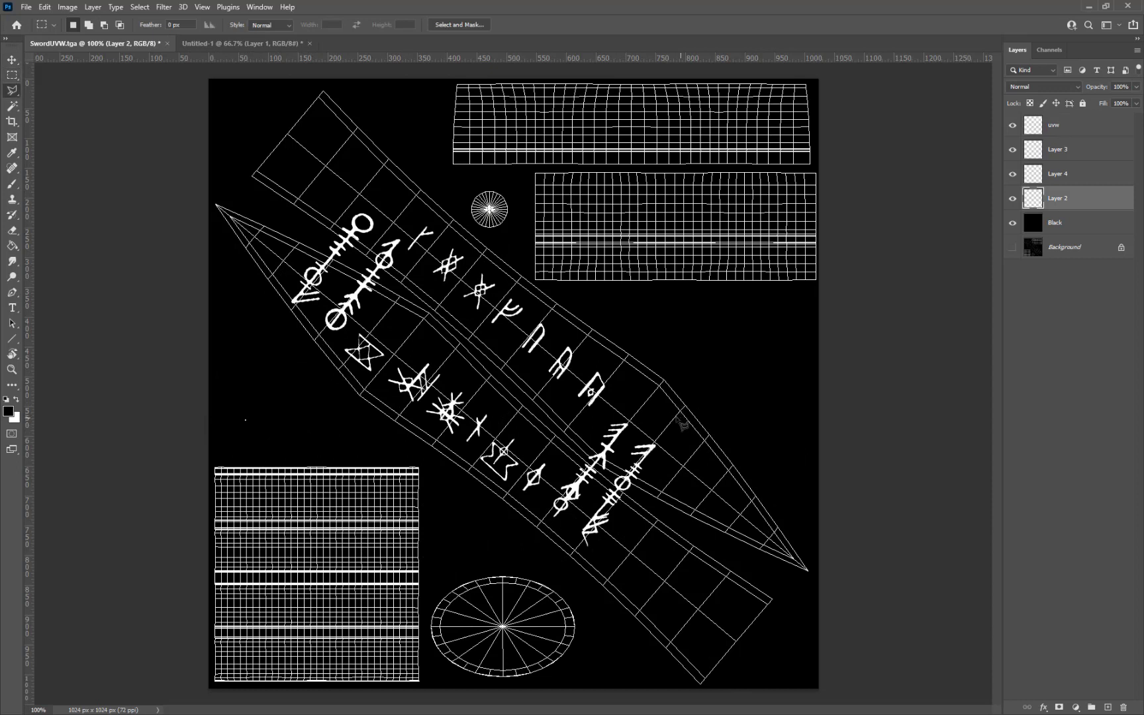
click(639, 398)
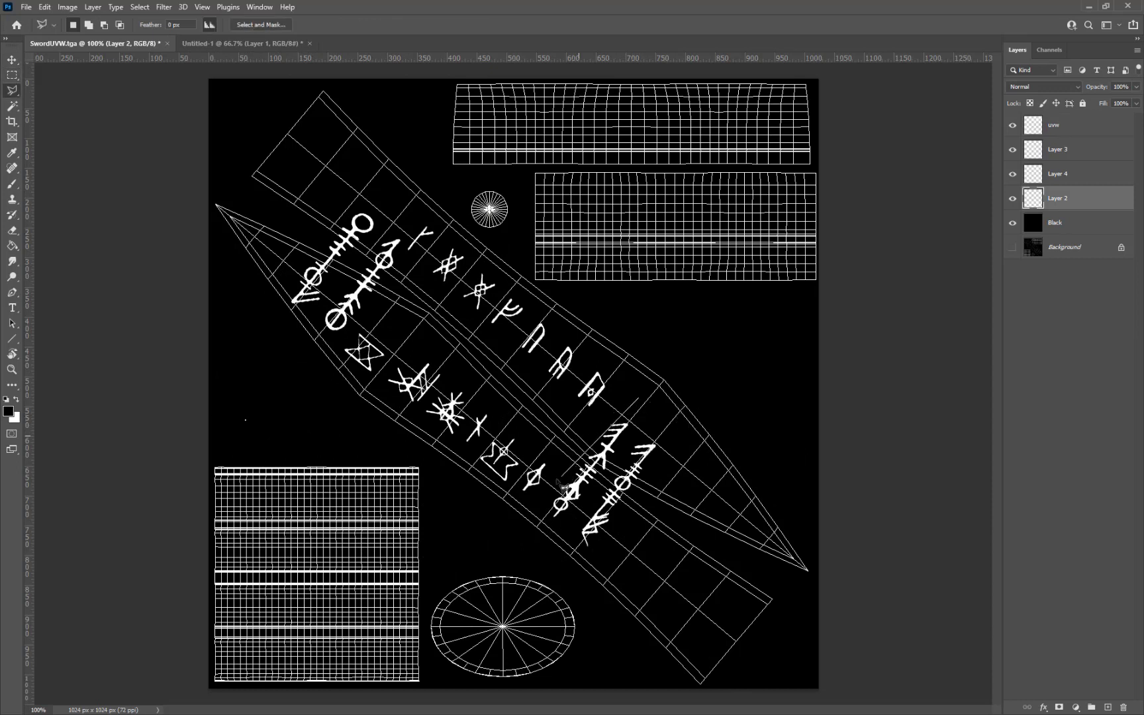
click(583, 554)
click(727, 439)
key(Delete)
key(ctrl+d)
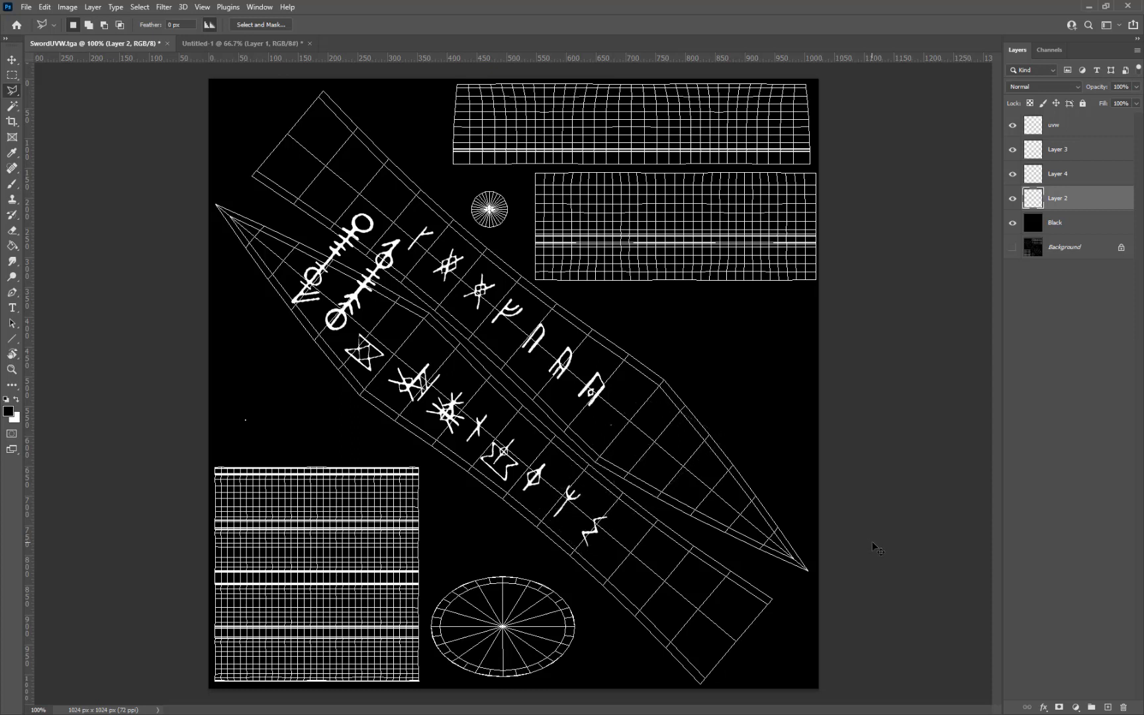
key(ctrl+v)
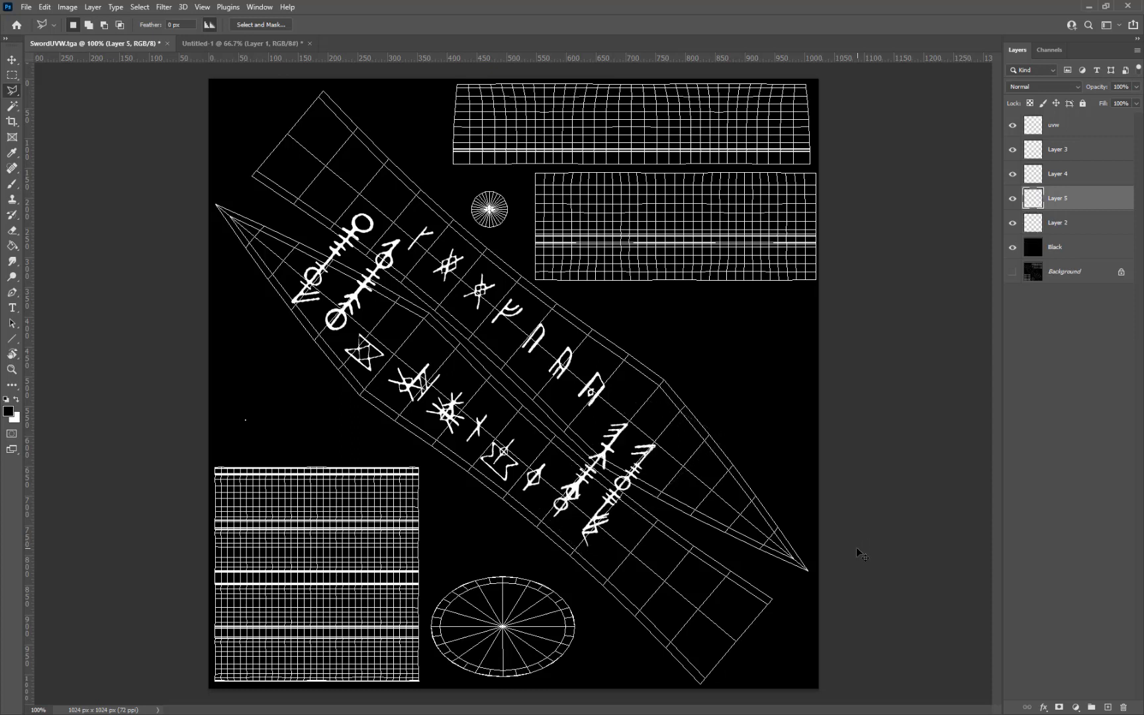
Rotate the pasted long runes about -87° and place them at the lower-right end of the lower blade strip.
key(ctrl+t)
drag(735, 457, 599, 343)
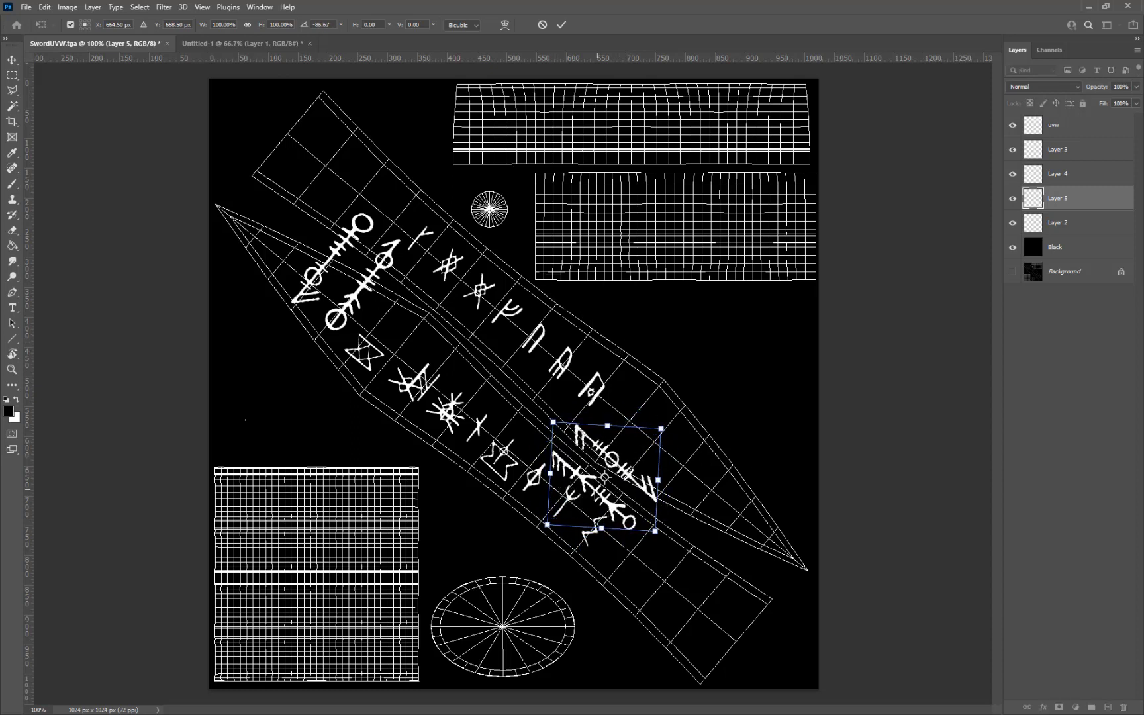
drag(620, 497, 684, 604)
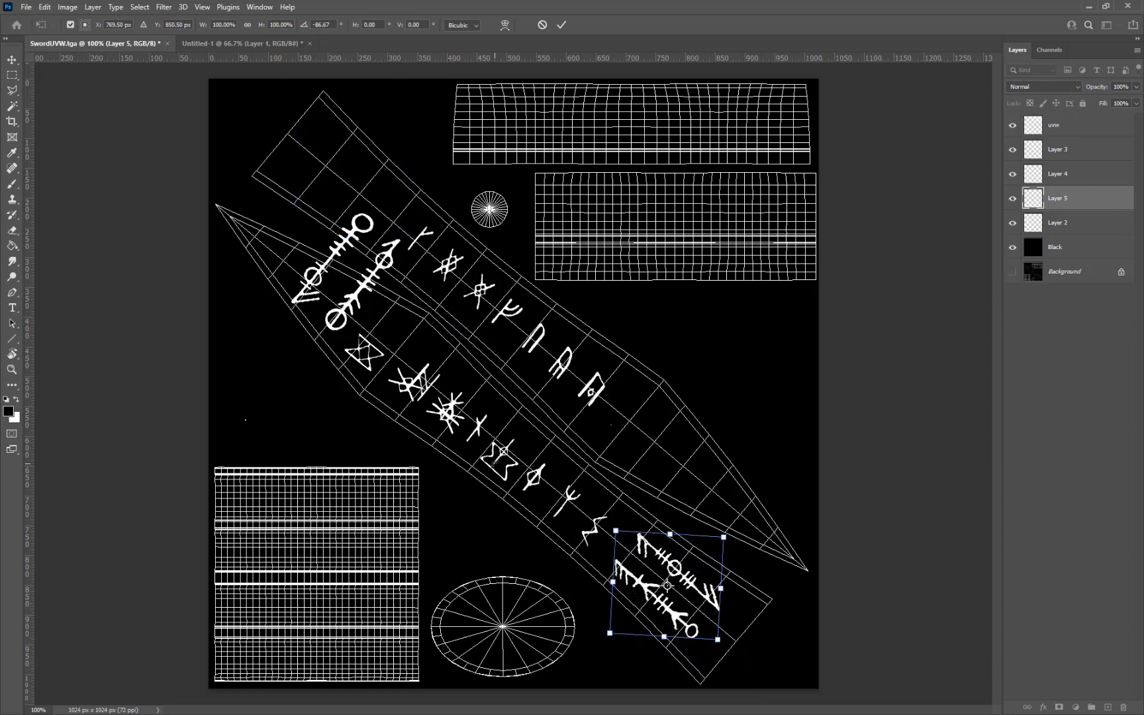
key(Return)
Try to cut and move the pair of long runes at the upper-left end with Layer 5 active.
key(l)
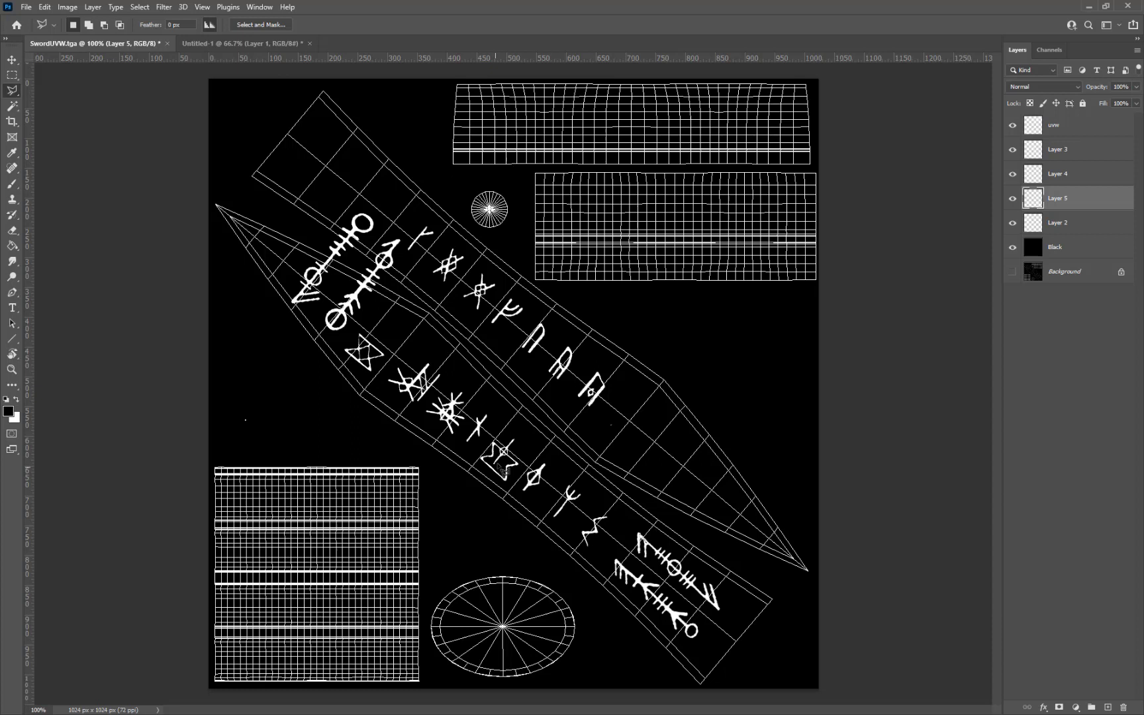
key(m)
key(l)
click(349, 183)
click(402, 223)
click(402, 273)
click(316, 341)
click(219, 268)
double_click(295, 212)
key(ctrl+x)
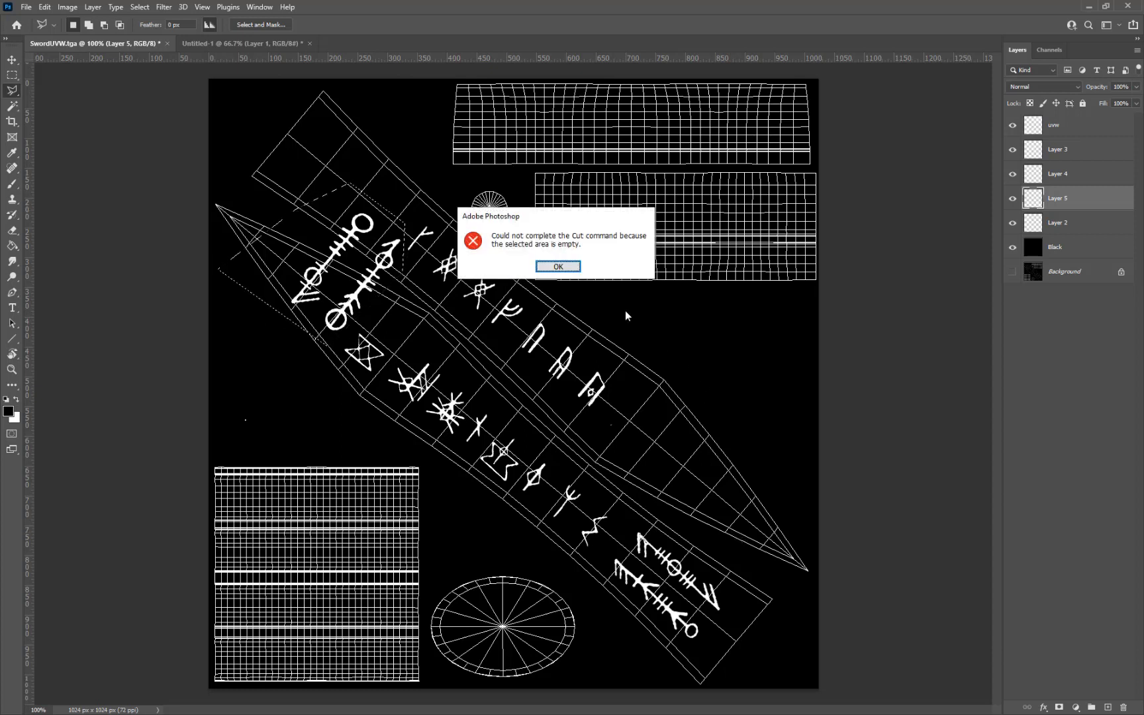
key(Return)
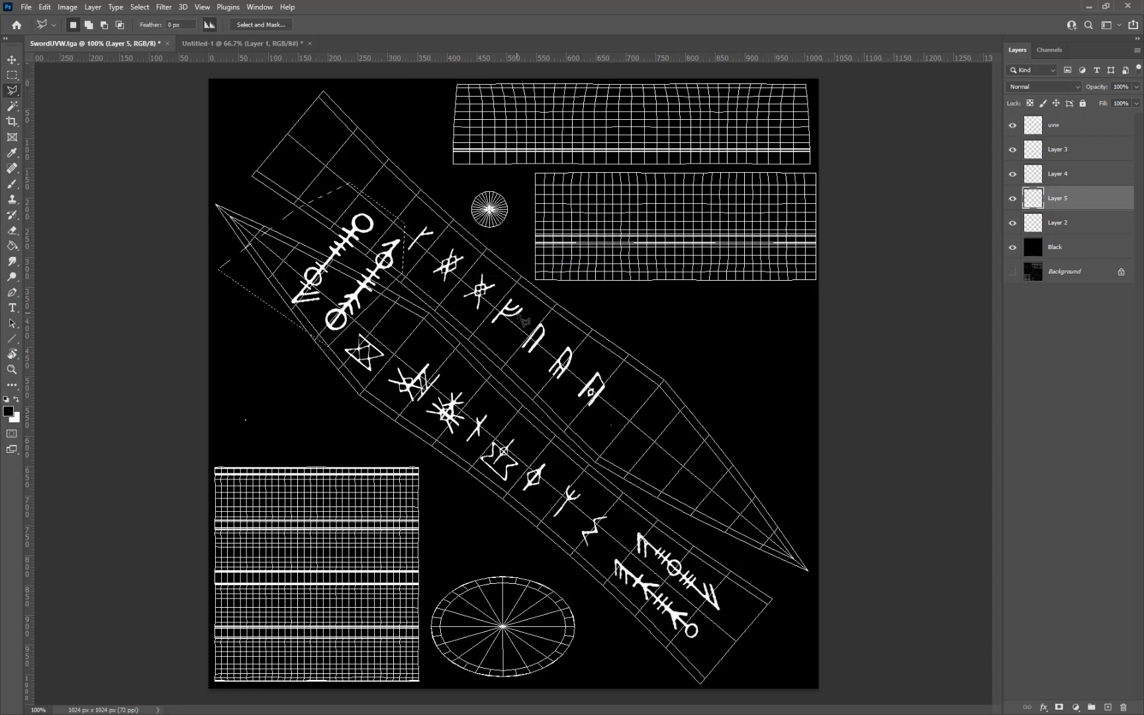
key(v)
click(360, 237)
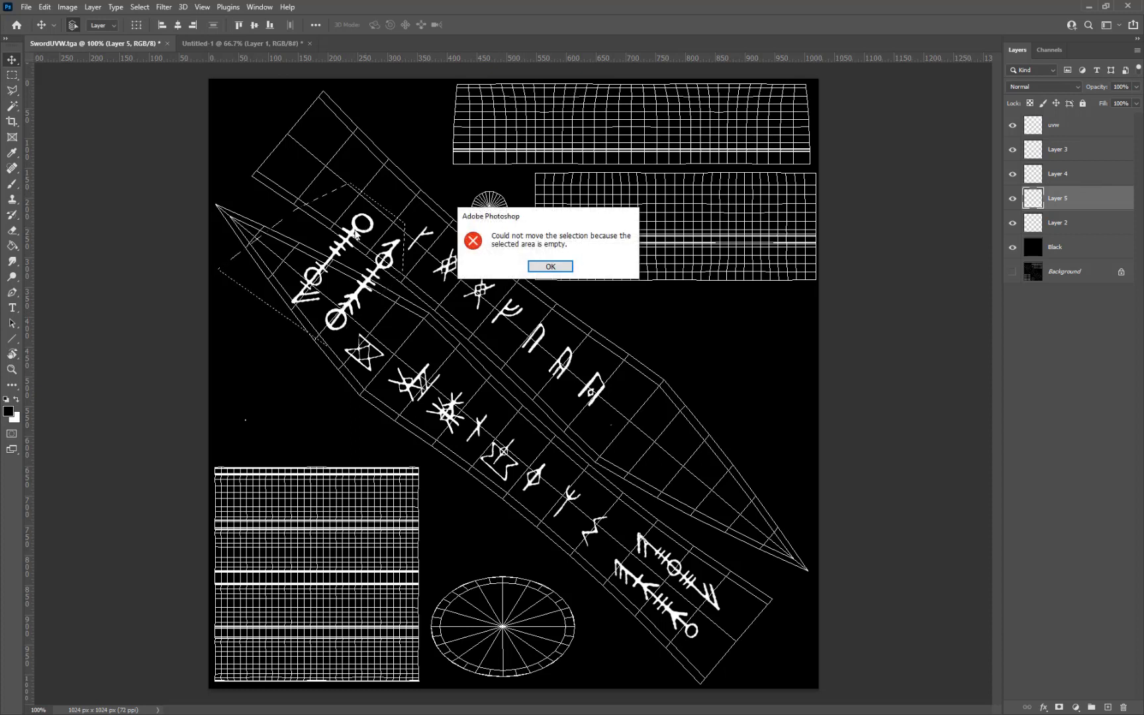
key(Return)
key(ctrl+d)
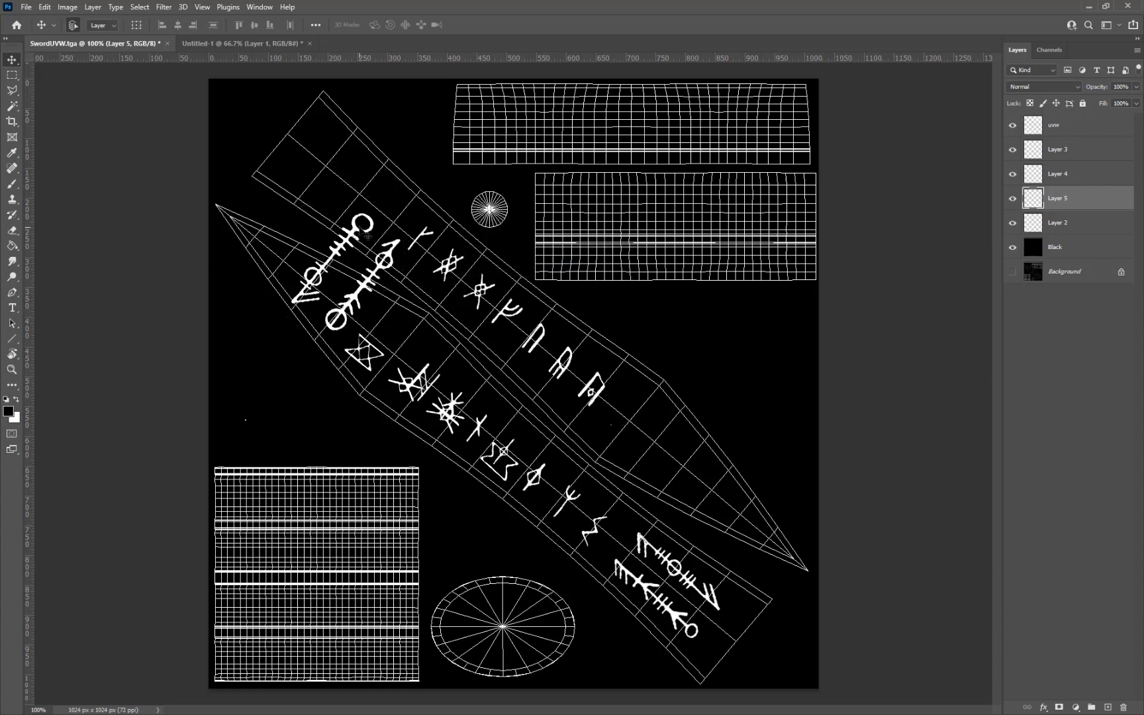
Lasso the upper-left pair of long runes on Layer 2, cut them, and paste them onto their own layer.
click(361, 238)
key(l)
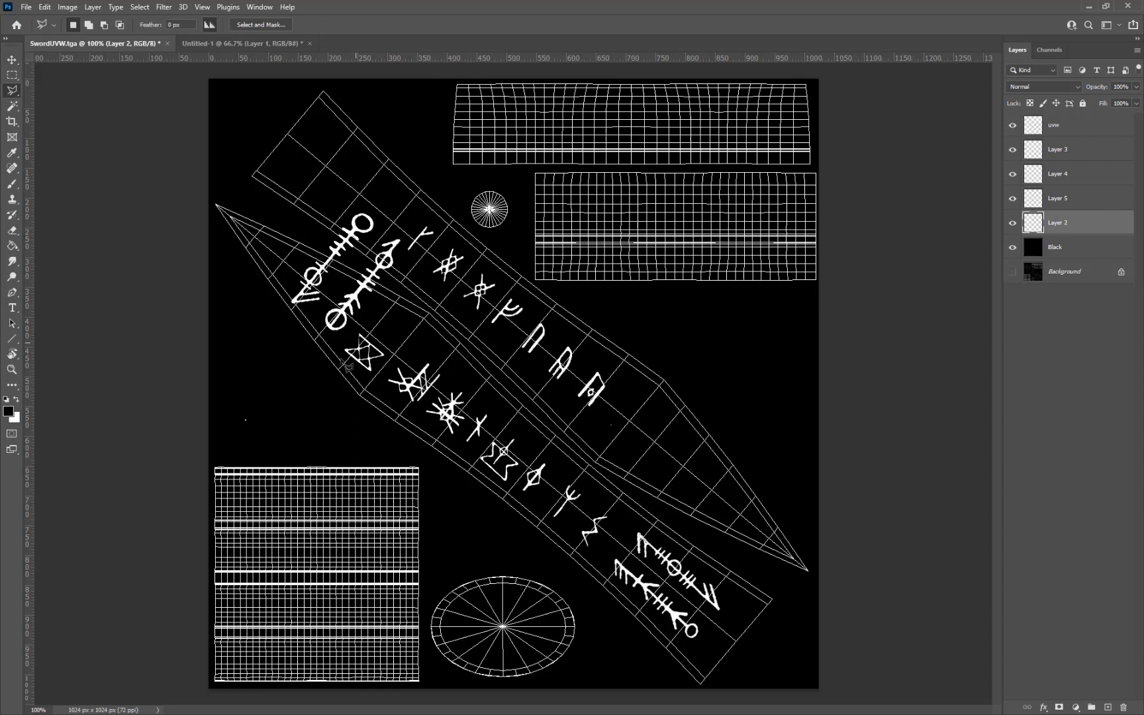
click(400, 272)
click(405, 215)
click(348, 190)
click(237, 262)
double_click(312, 361)
key(Delete)
key(ctrl+d)
key(ctrl+v)
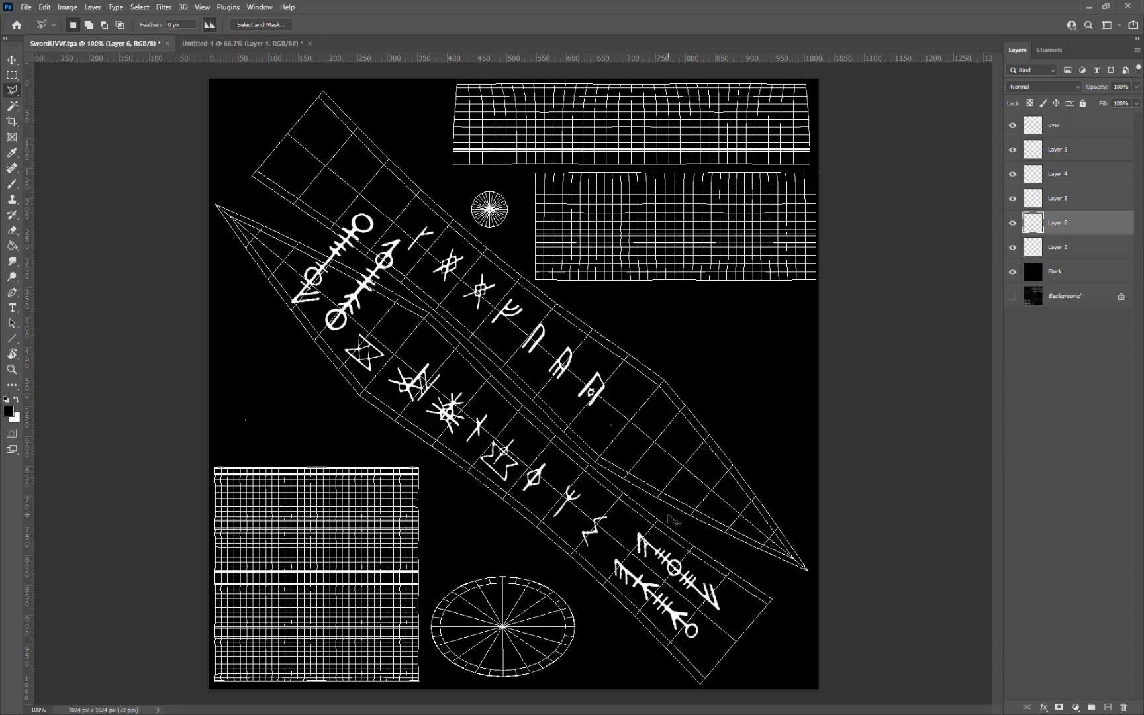
Rotate the pasted long runes about 96° and place them at the upper-left end of the upper blade strip.
key(ctrl+t)
drag(477, 298, 378, 554)
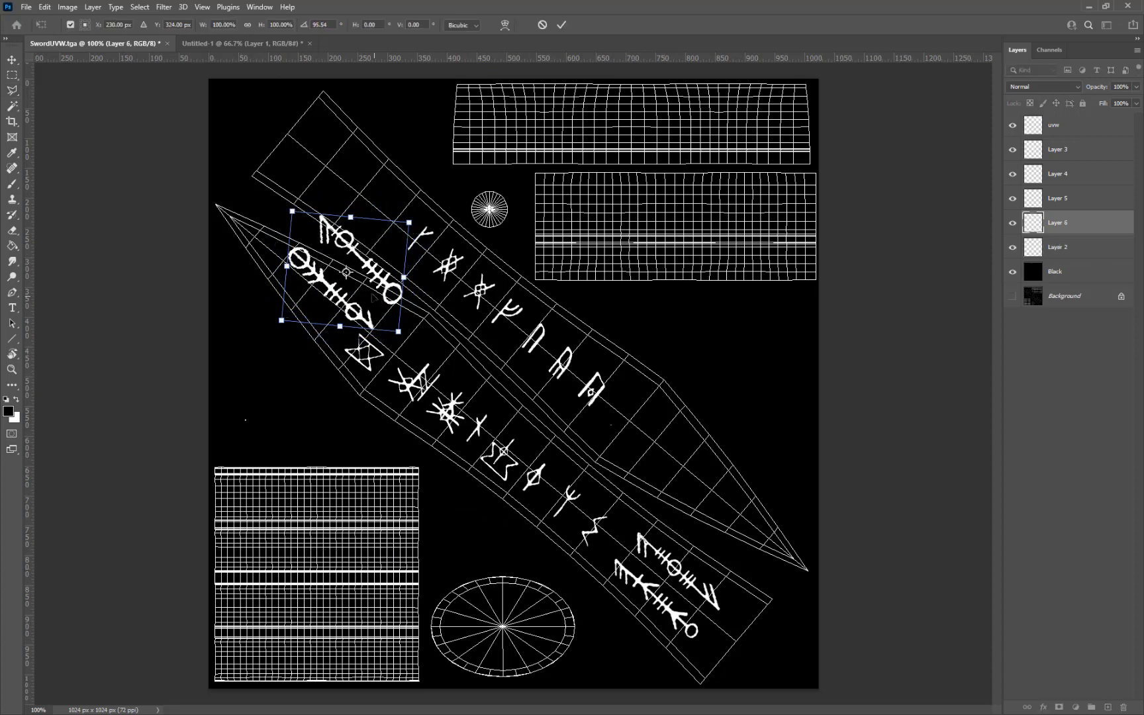
drag(373, 298, 384, 217)
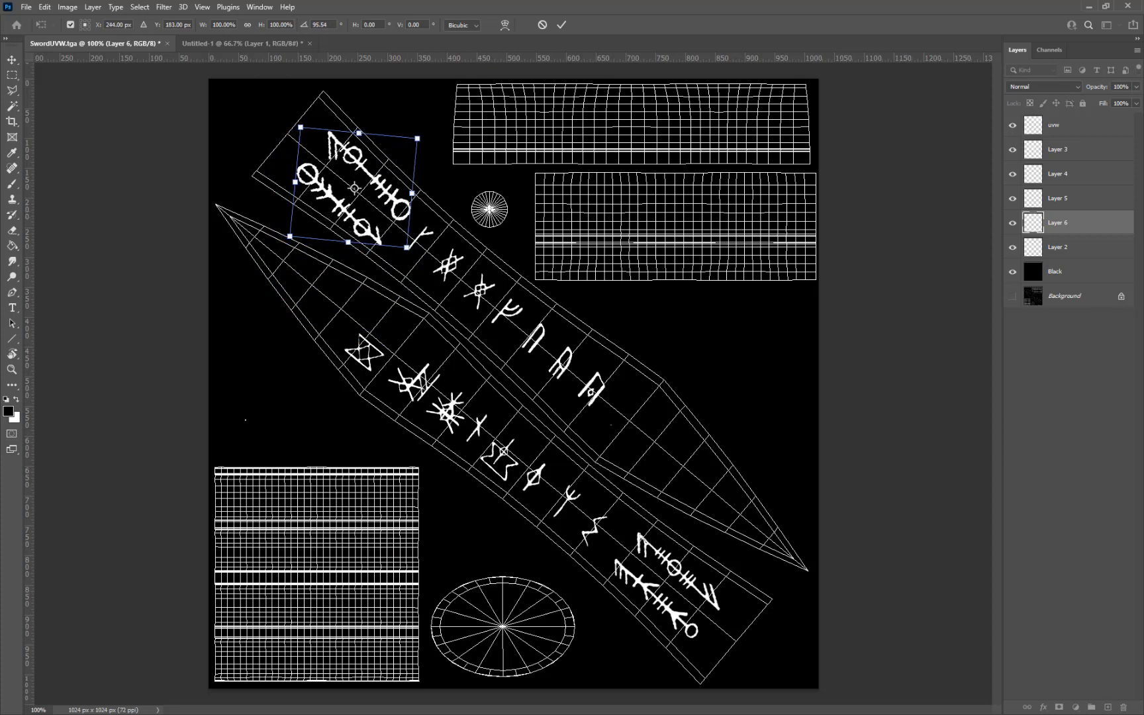
key(Return)
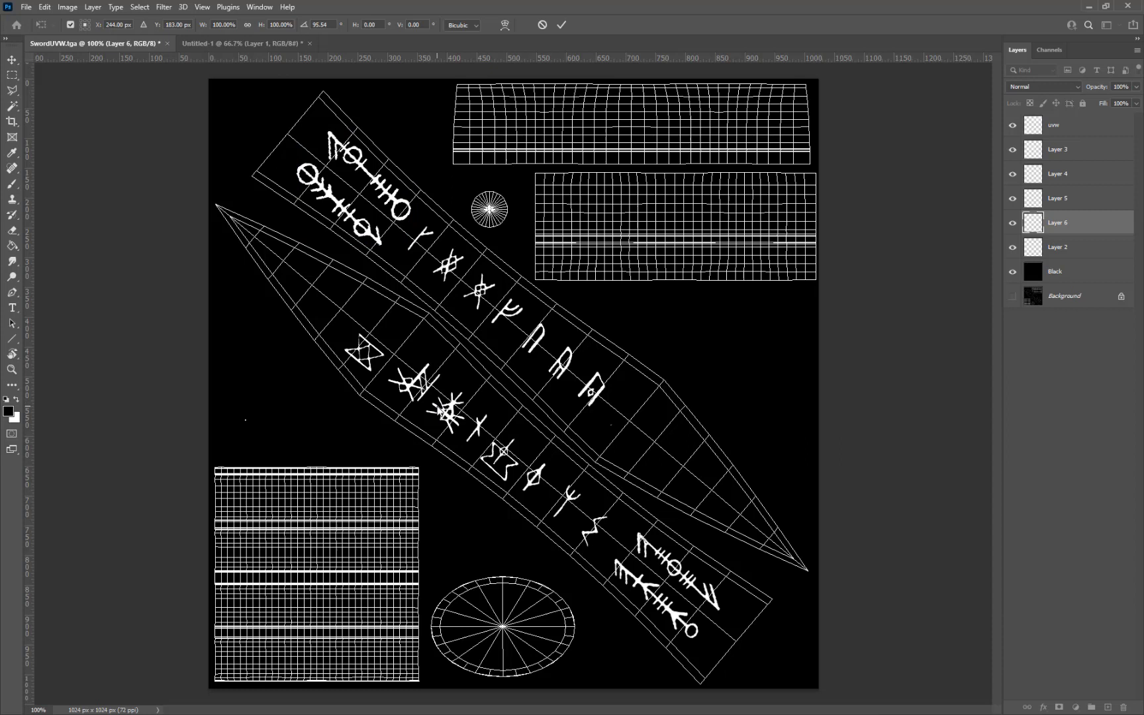
key(l)
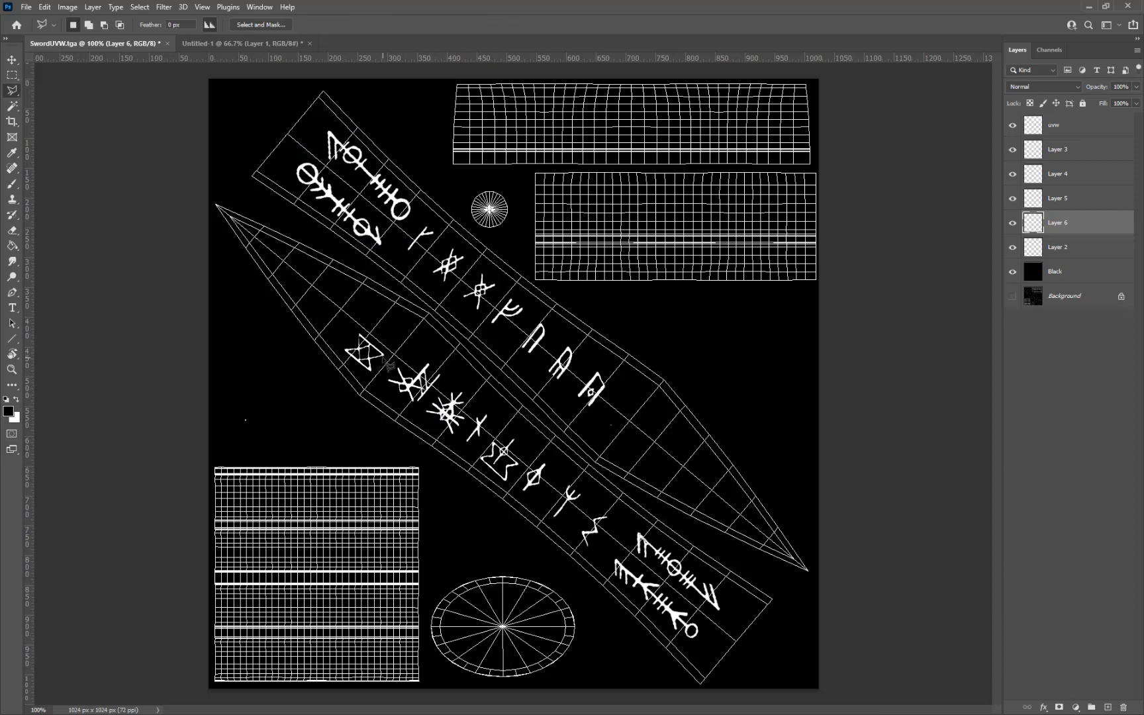
Lasso the hourglass-shaped rune at the upper-left end of the lower blade strip.
key(v)
click(413, 391)
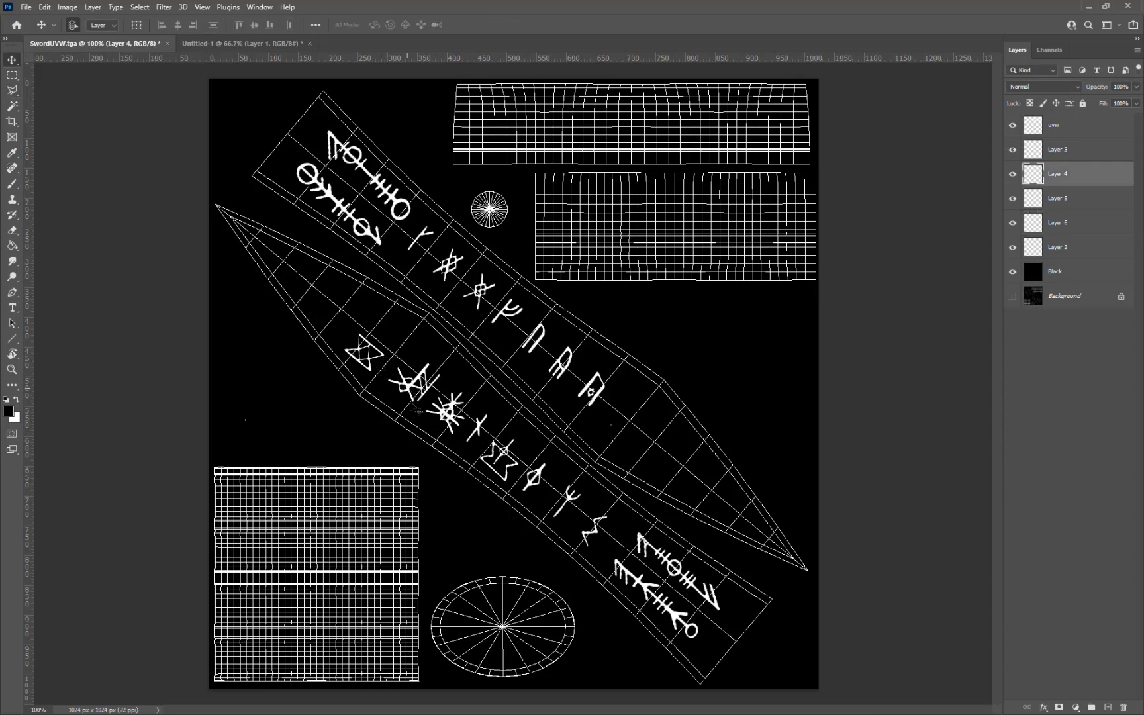
key(l)
click(369, 387)
click(420, 325)
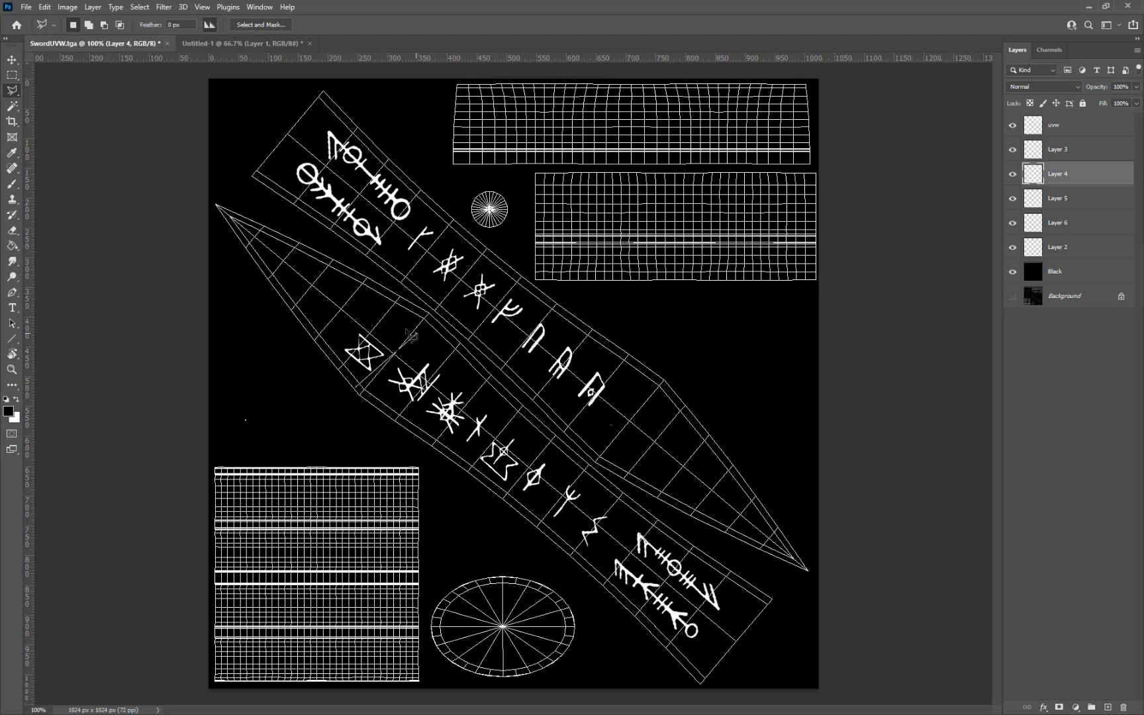
click(341, 308)
double_click(295, 382)
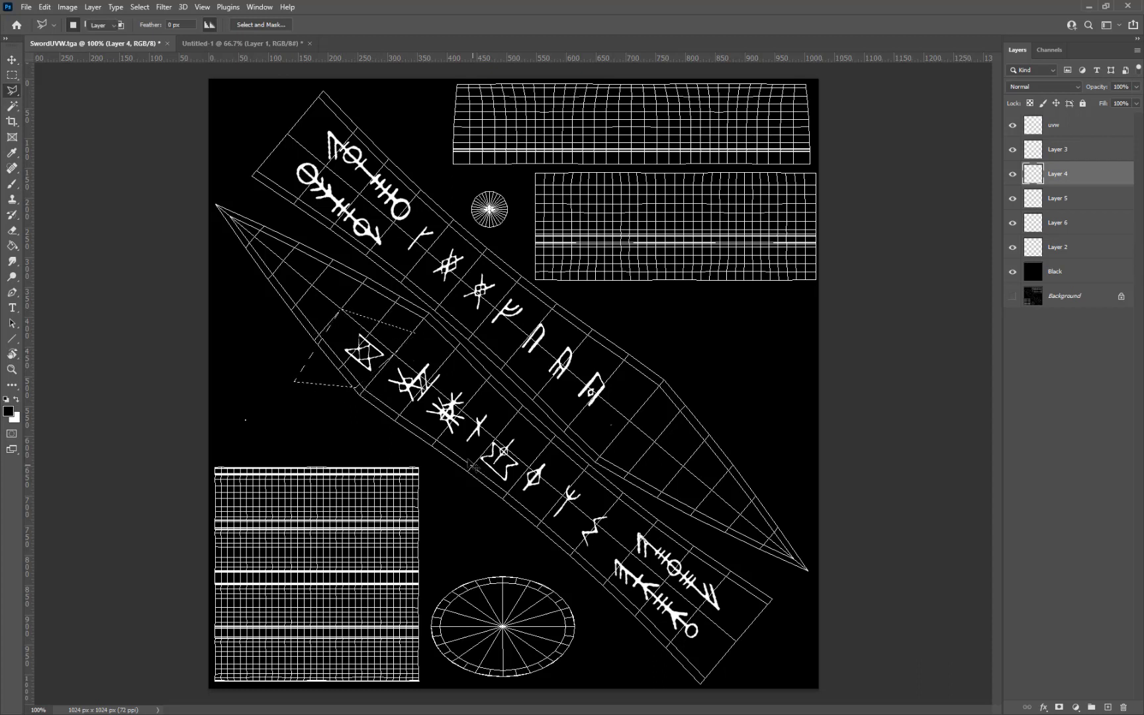
Try to move the lassoed hourglass-shaped rune with Layer 4 active.
key(v)
click(376, 374)
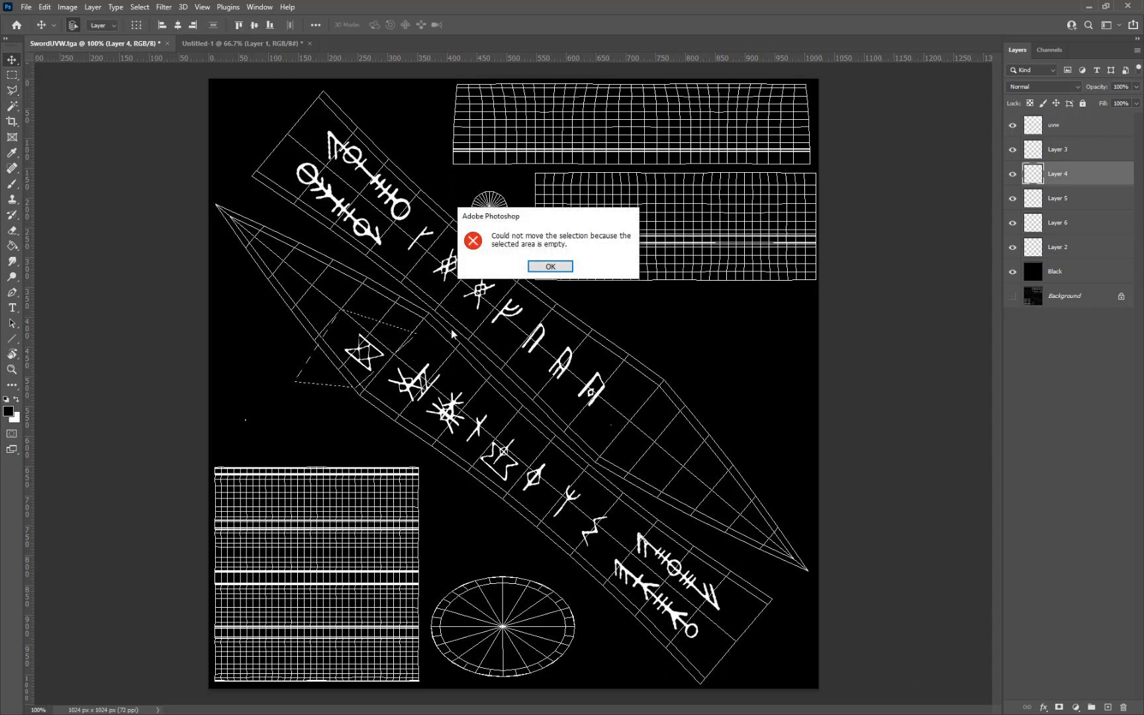
click(546, 268)
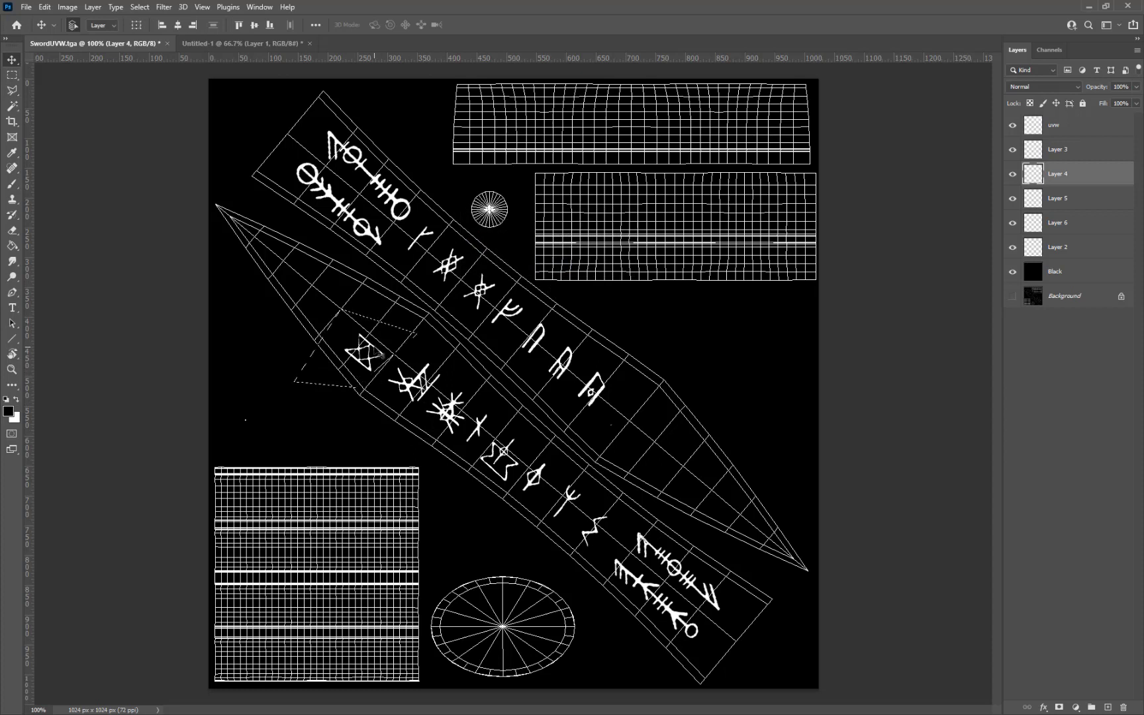
click(378, 353)
click(567, 267)
Toggle layer visibility to find the lassoed rune's layer, then activate Layer 2 and move the rune slightly up within the lower blade strip.
click(1012, 174)
click(1012, 175)
click(1012, 199)
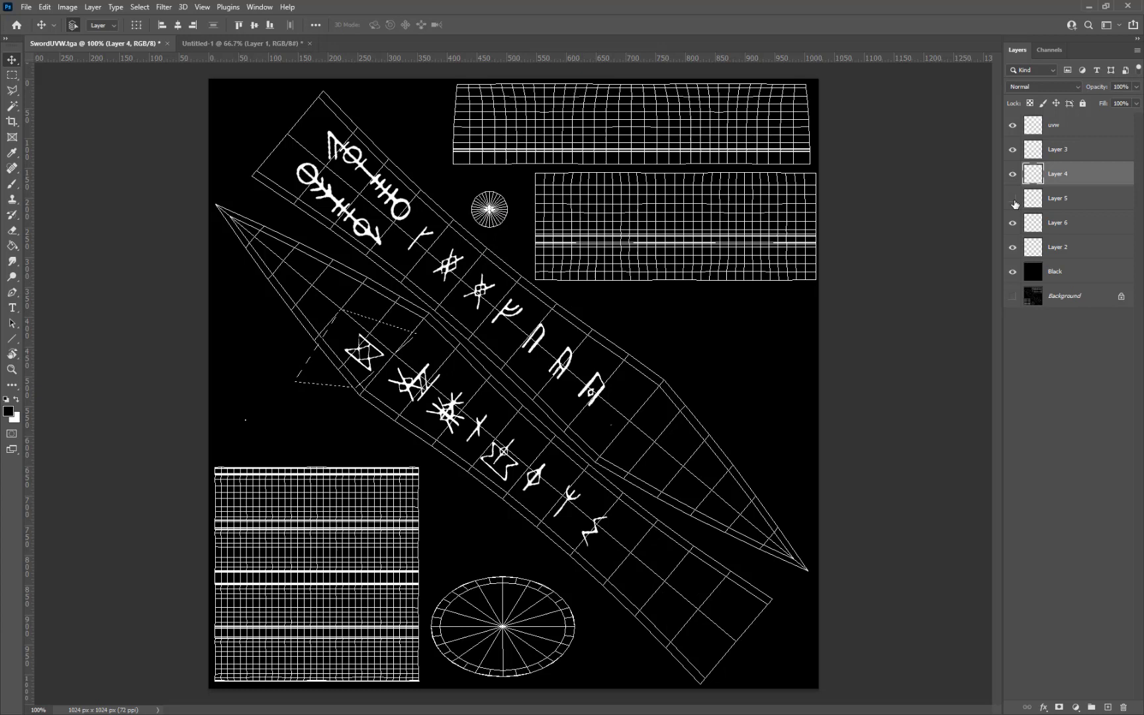
click(1012, 198)
click(1012, 223)
click(1012, 223)
click(1012, 224)
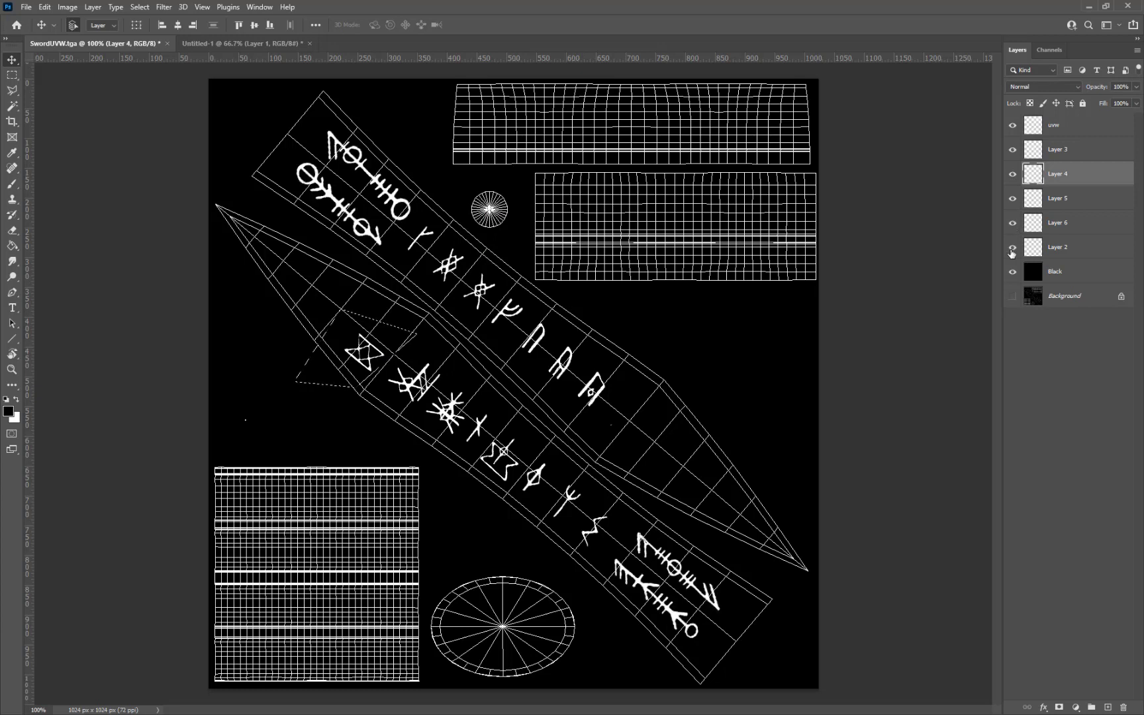
click(1012, 247)
click(1054, 252)
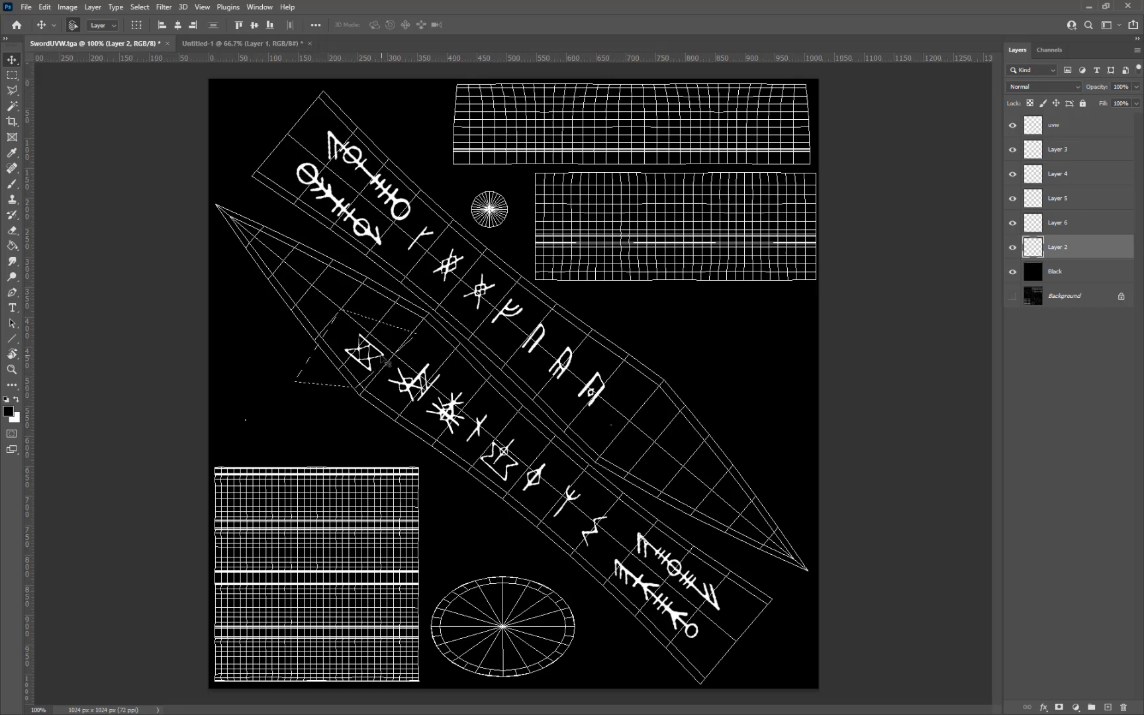
drag(388, 360, 390, 339)
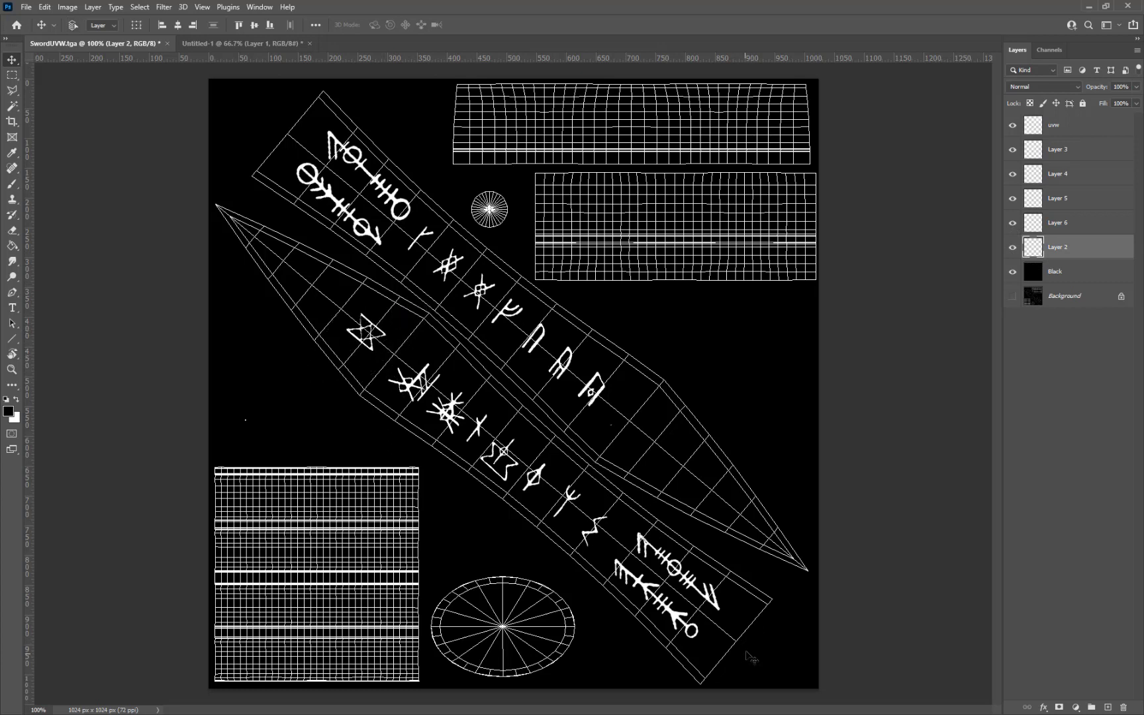
Hide the uvw layer and clear the stray speck past the lower-right end of the upper rune row on Layer 2.
click(1012, 125)
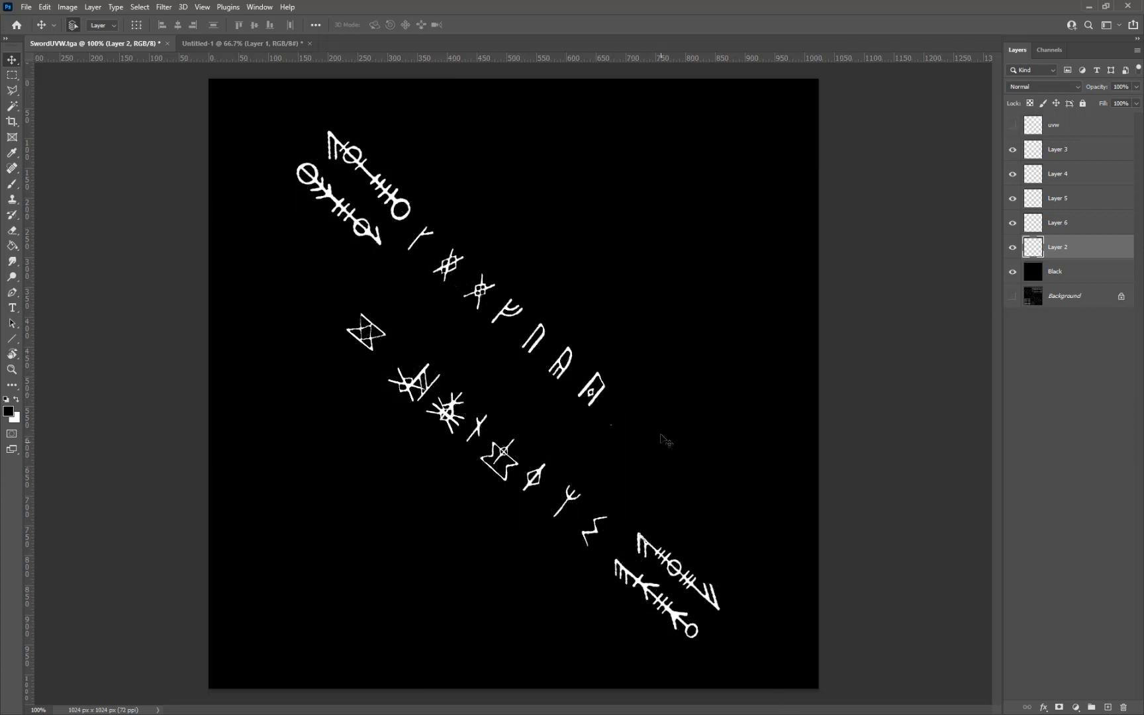
key(m)
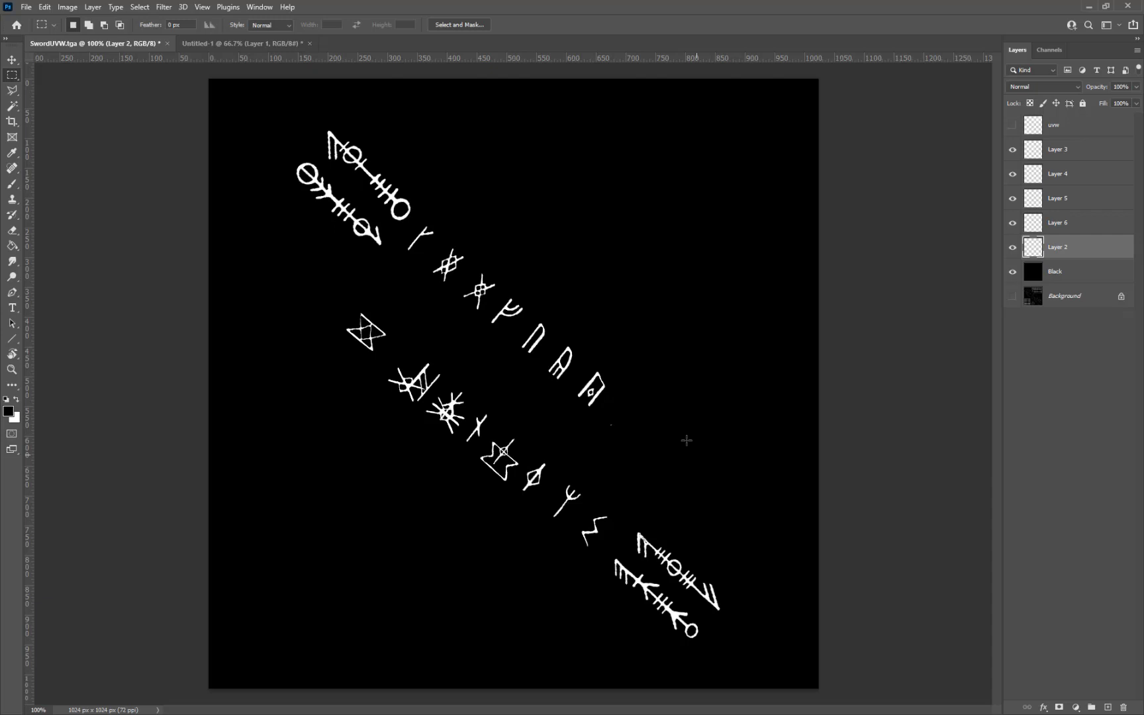
drag(640, 410, 593, 455)
Save the rune image for web as a PNG-24, overwriting SwordRunes.png in the Week 7 folder.
key(ctrl+alt+shift+s)
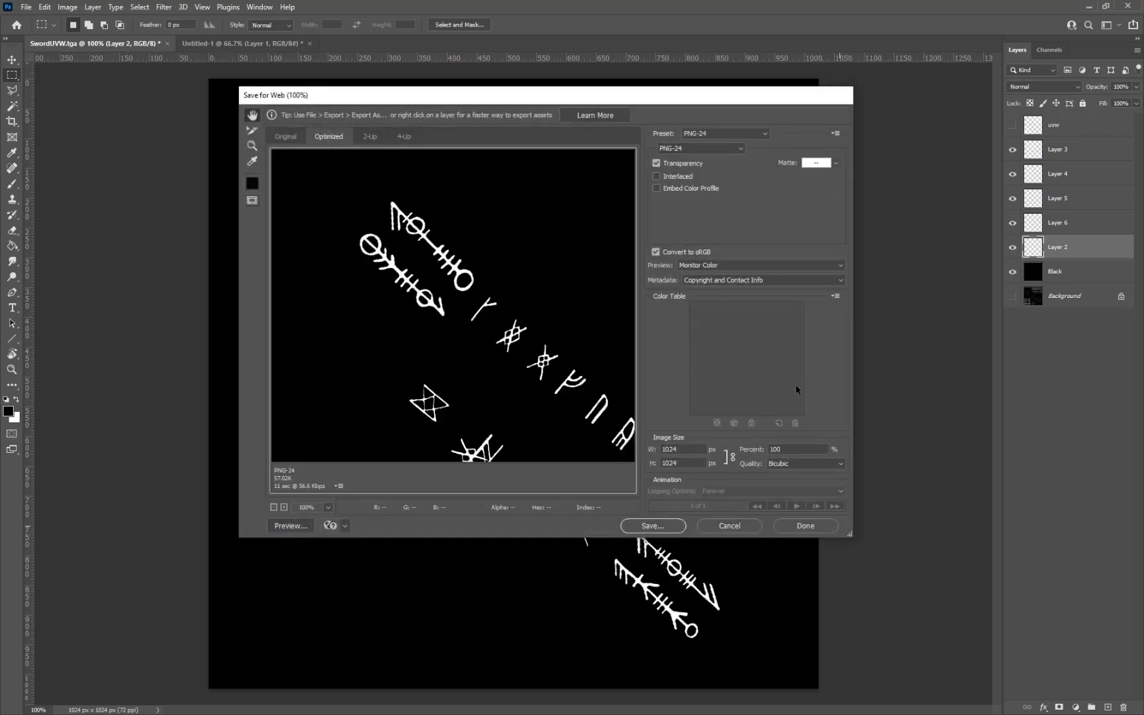
click(652, 526)
click(390, 286)
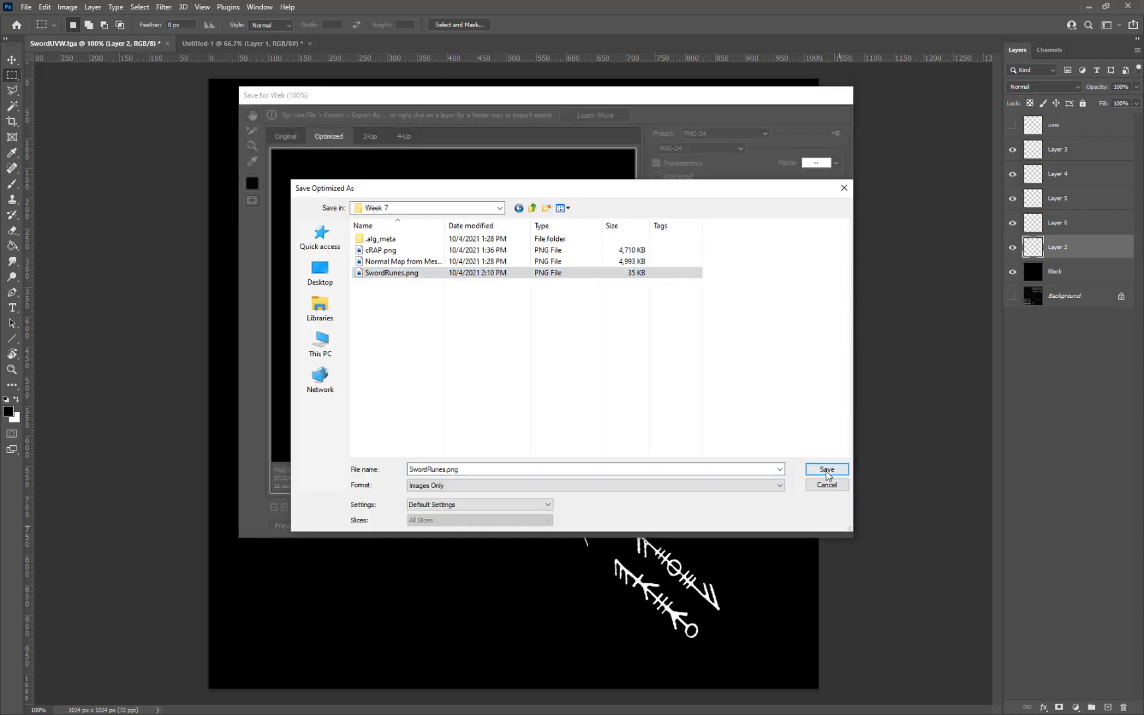
click(819, 469)
click(651, 338)
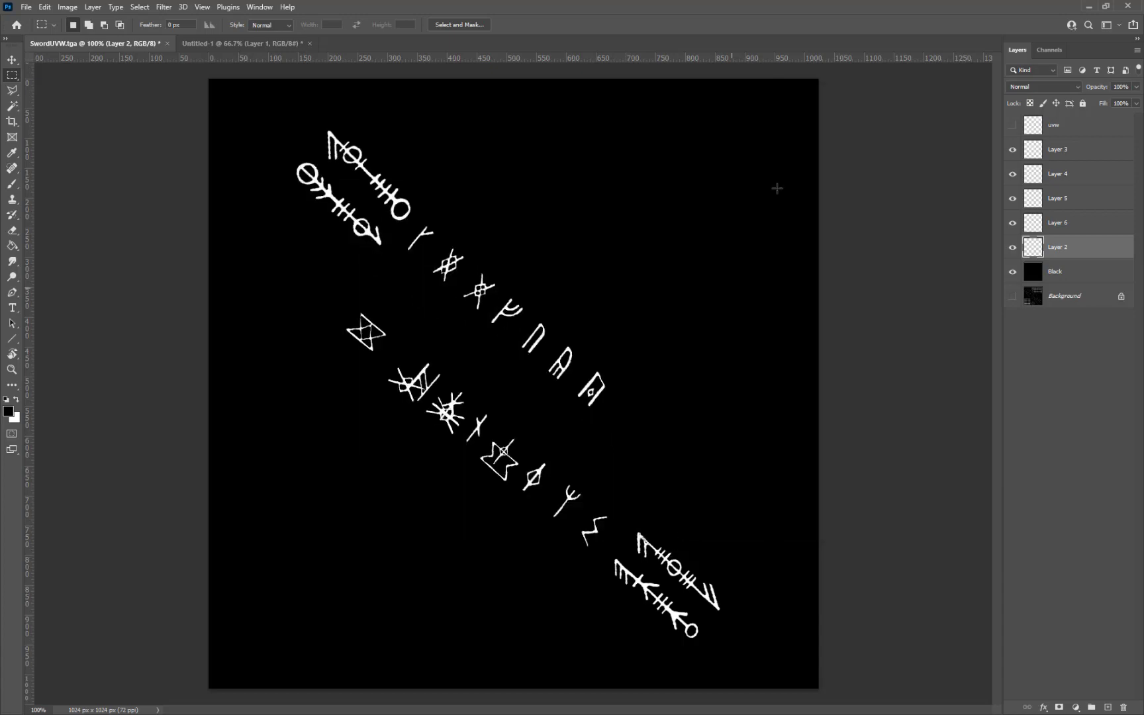
Switch to Substance 3D Painter and bring SwordRunes.png from File Explorer into the asset library for import.
click(1089, 7)
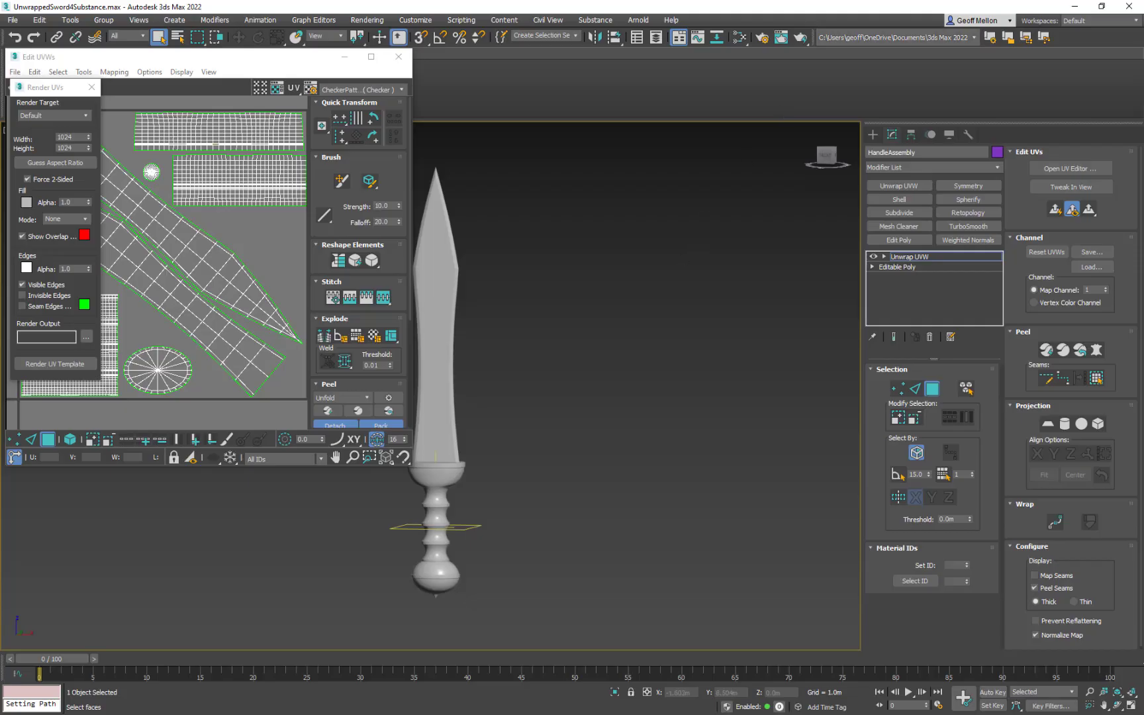
key(alt+Tab)
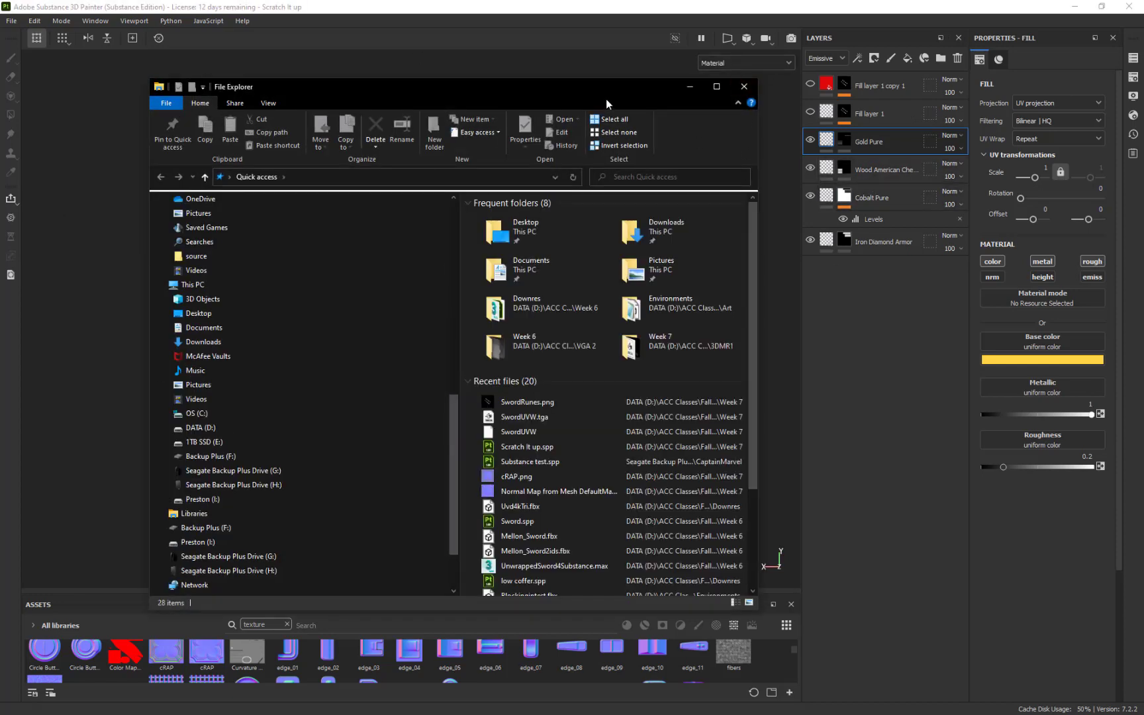
key(alt+Tab)
drag(681, 83, 764, 661)
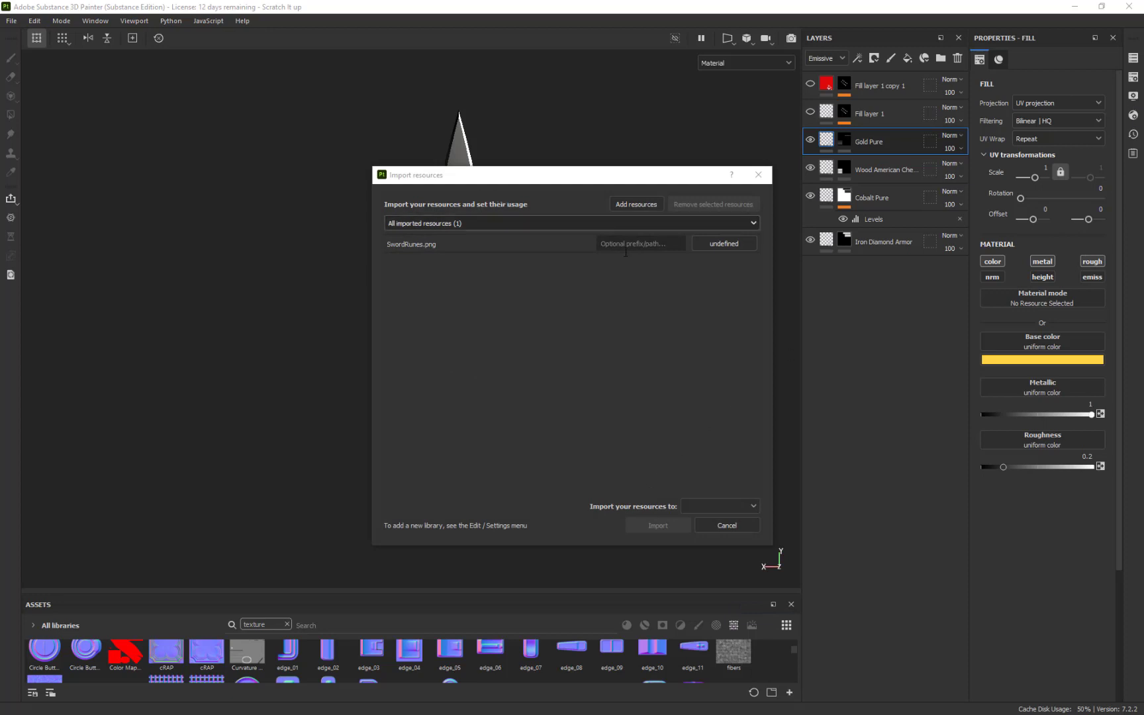
Import SwordRunes.png as a texture into the current session.
click(732, 244)
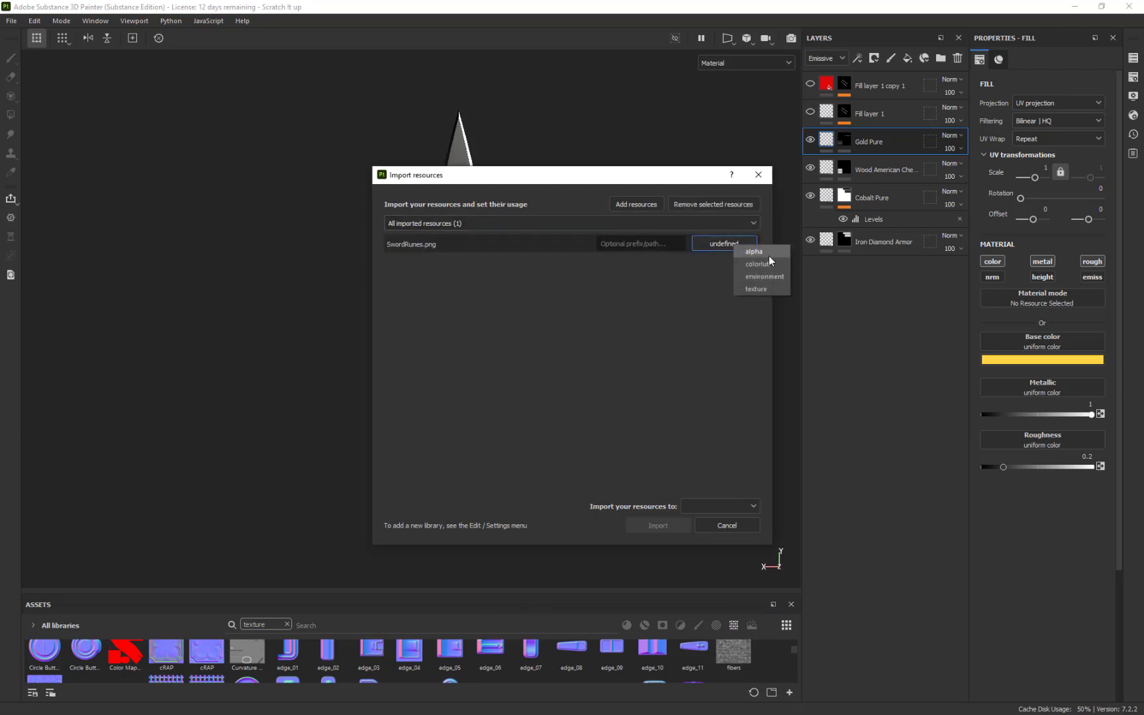
click(762, 288)
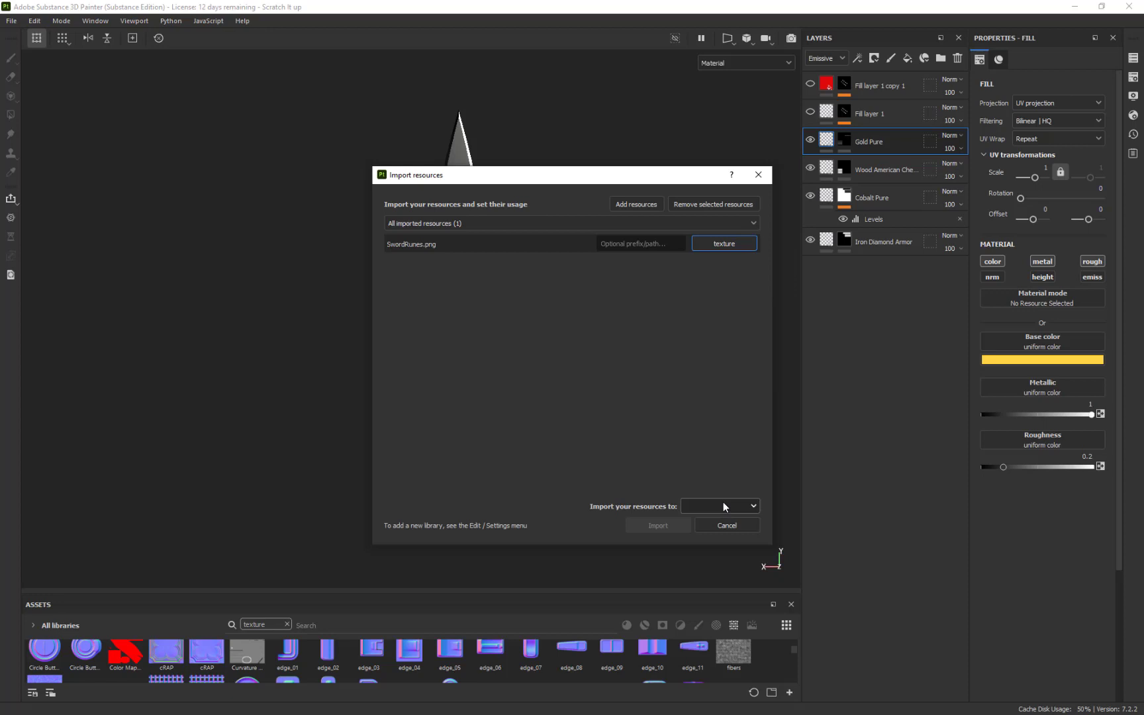
click(723, 501)
click(718, 527)
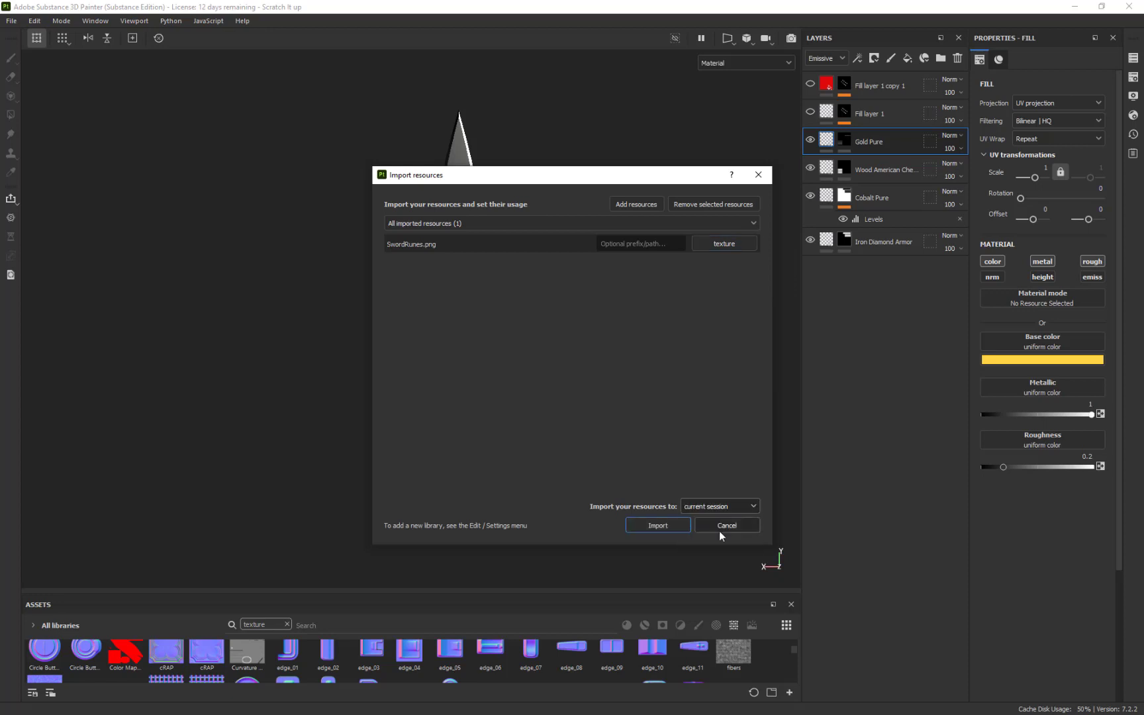
click(662, 523)
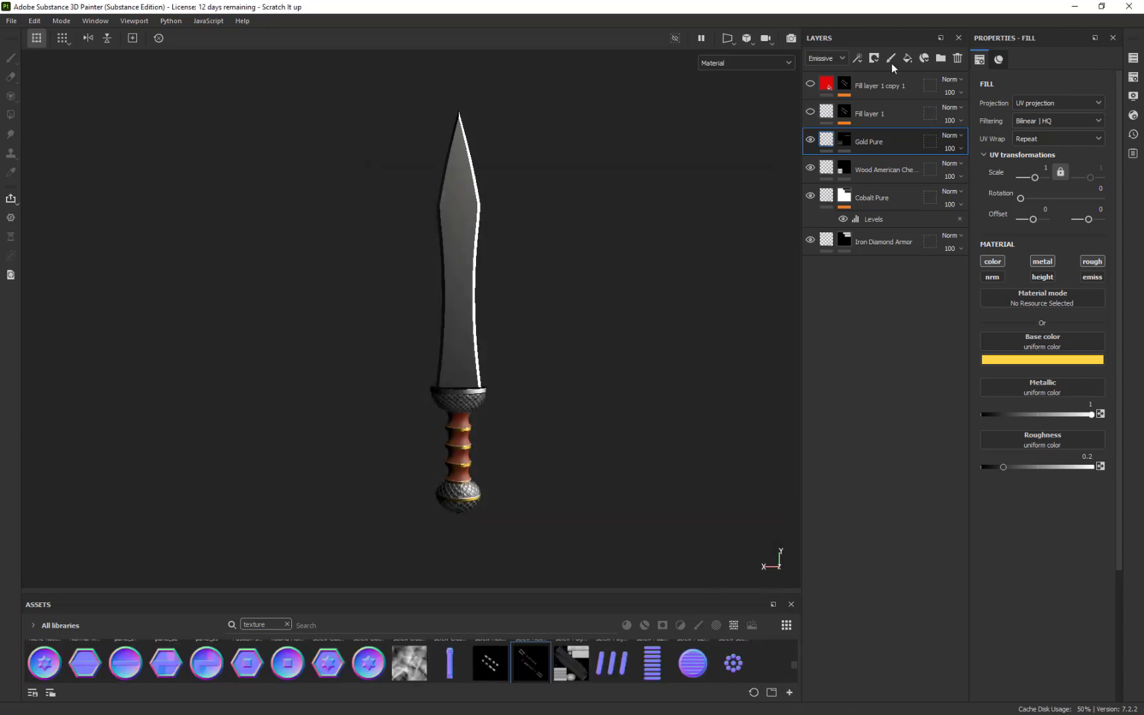
Delete the old layers Fill layer 1 and Fill layer 1 copy 1.
click(874, 115)
ctrl+click(883, 86)
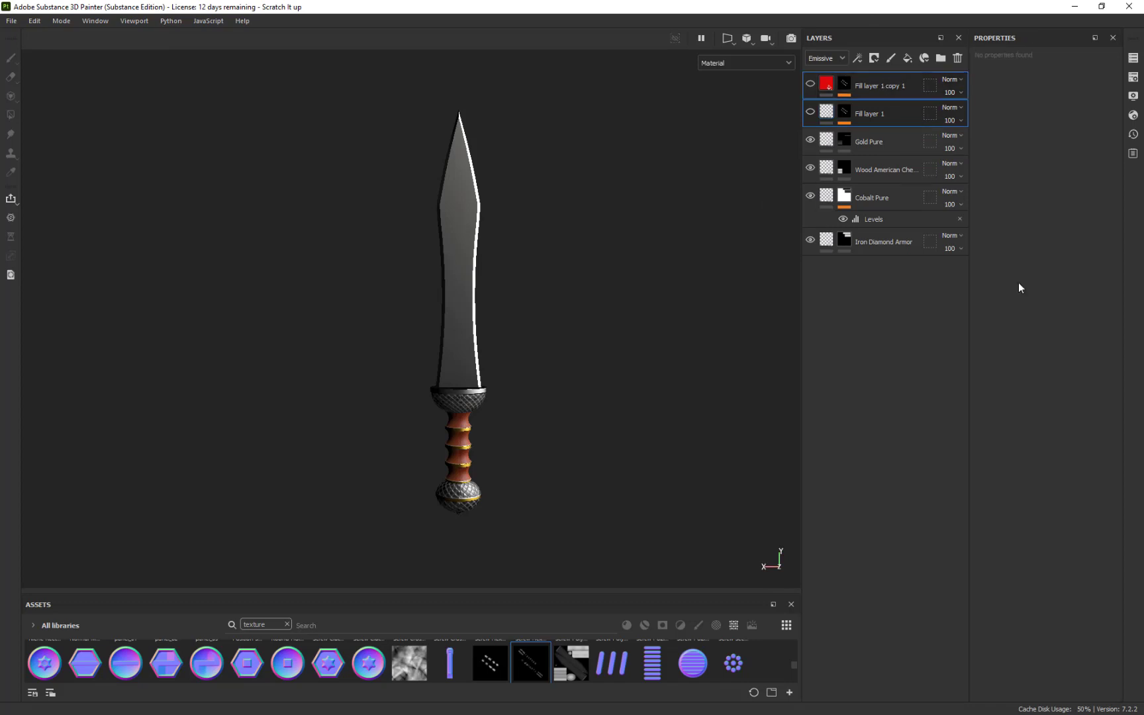
key(Delete)
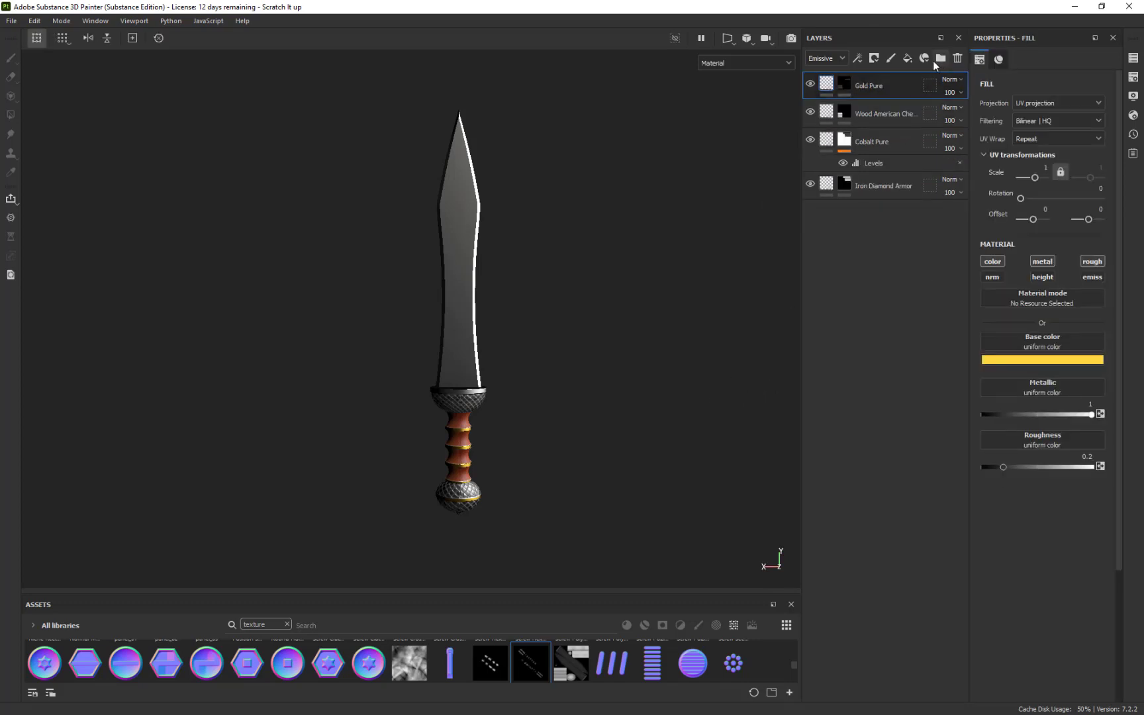
Add a fill layer above Gold Pure and leave only its height channel enabled.
click(909, 58)
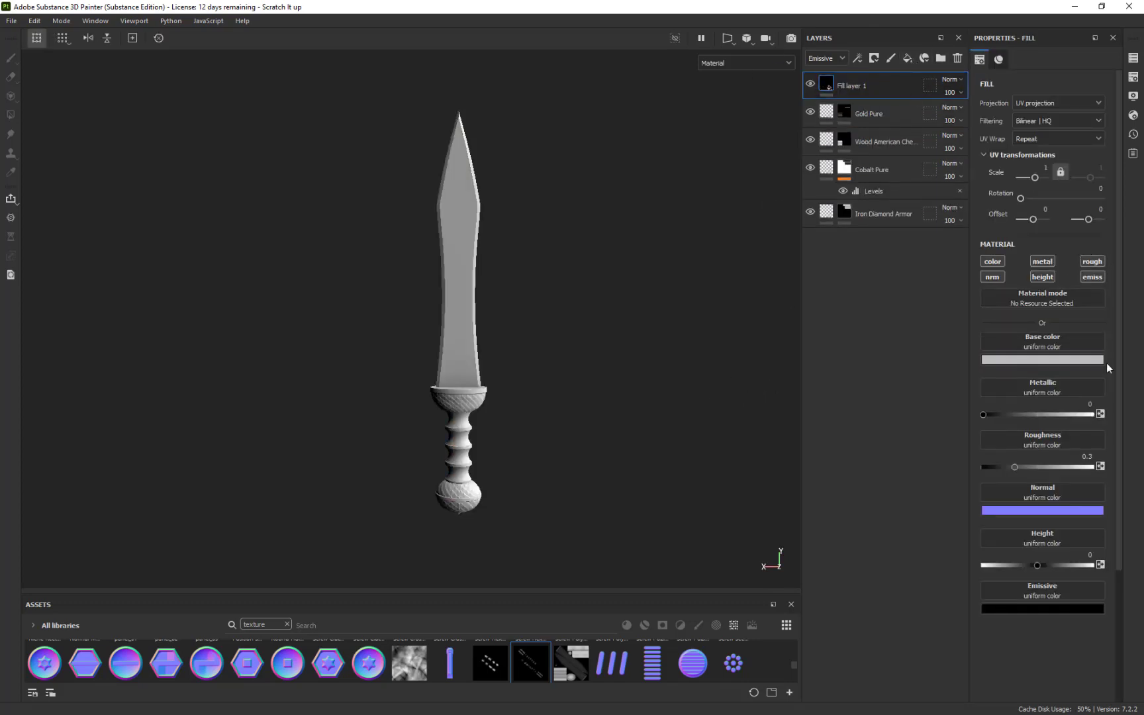
click(992, 261)
click(991, 277)
click(1042, 277)
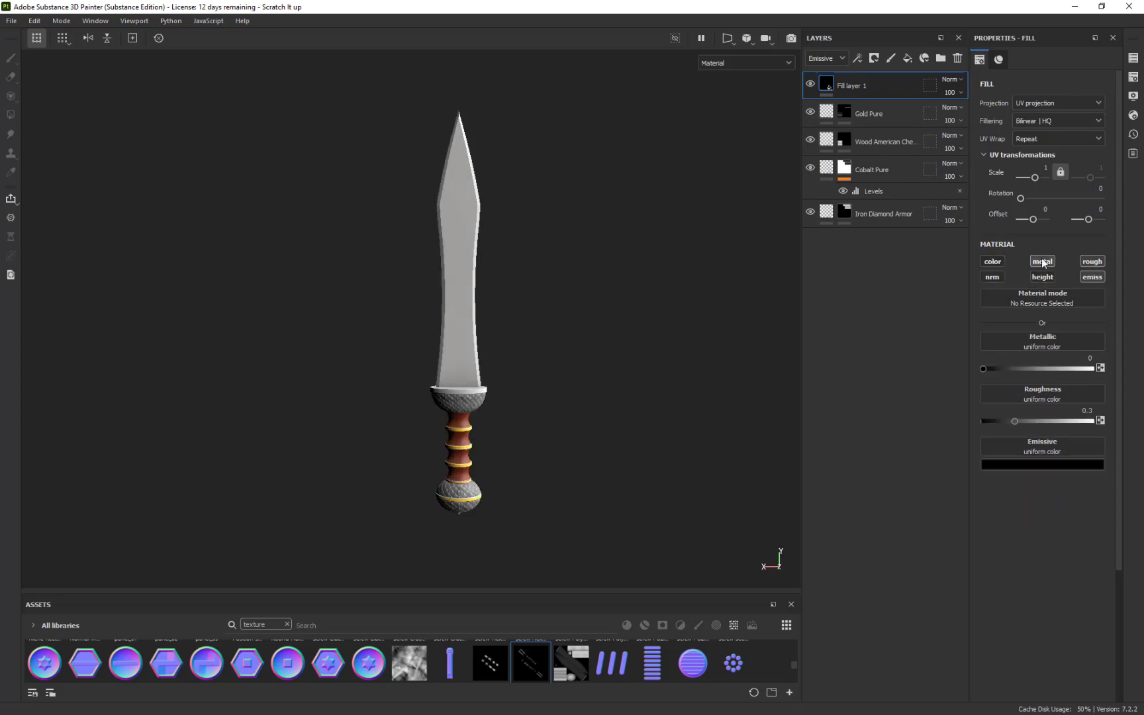
click(1043, 261)
click(1092, 260)
click(1092, 277)
click(1042, 277)
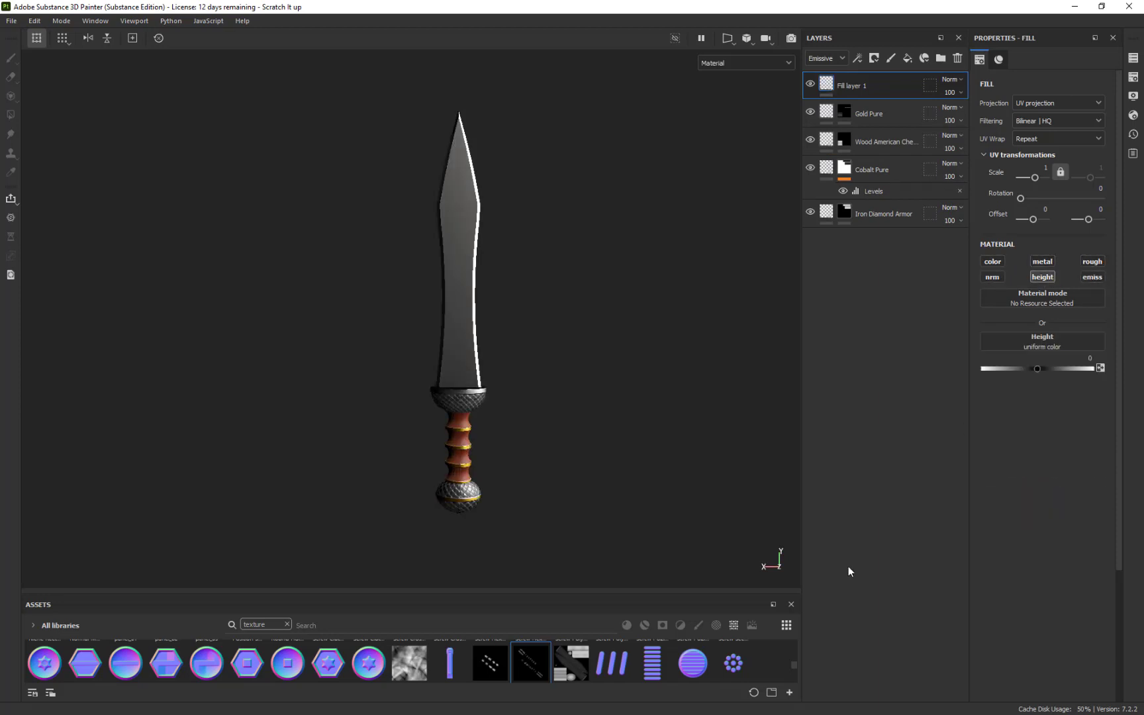
Add a bitmap mask to the new fill layer, filtering the textures by "sword" and choosing the first SwordRunes image.
click(874, 58)
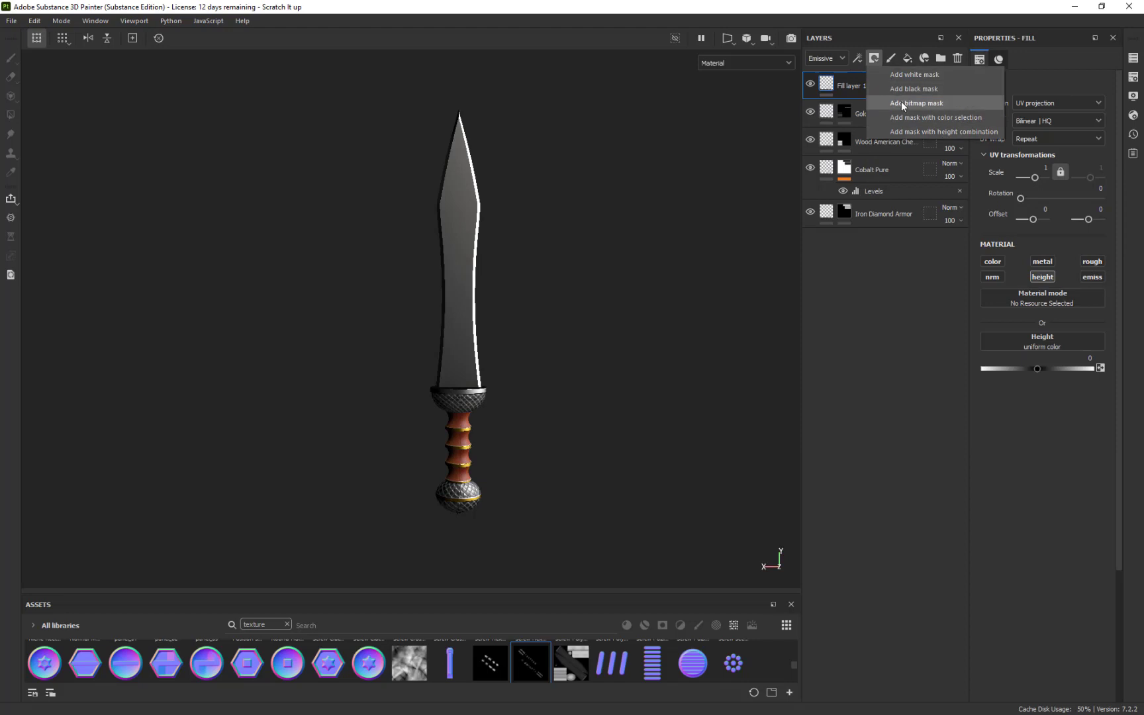
click(901, 103)
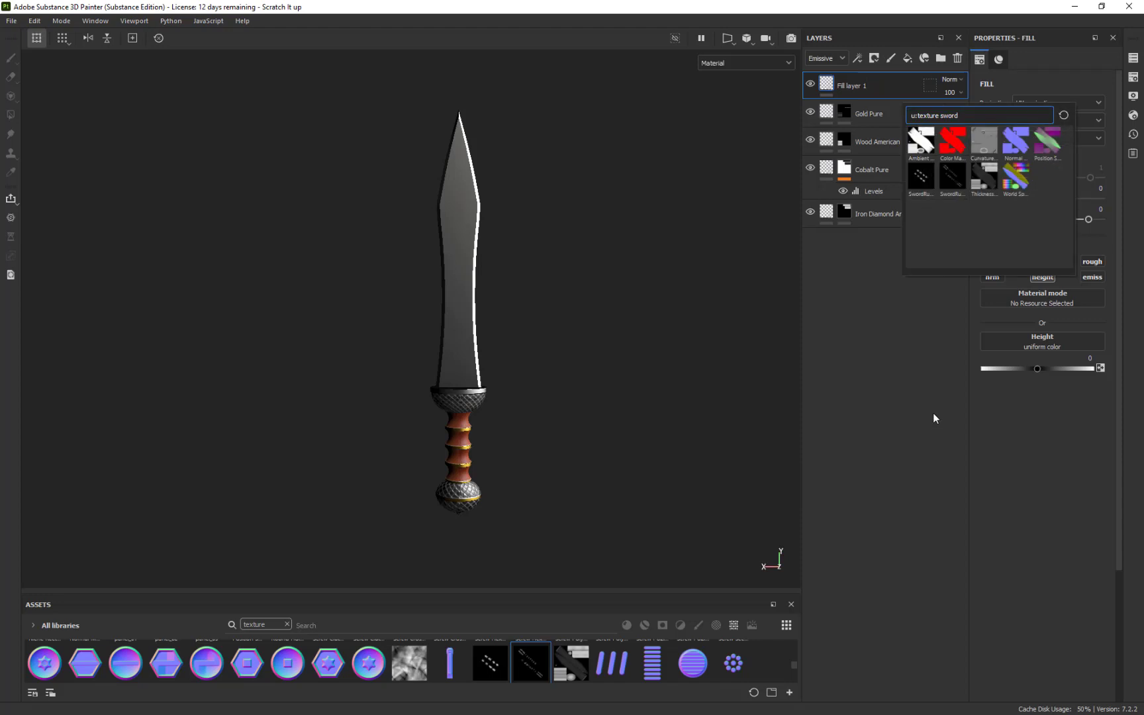
text(ru)
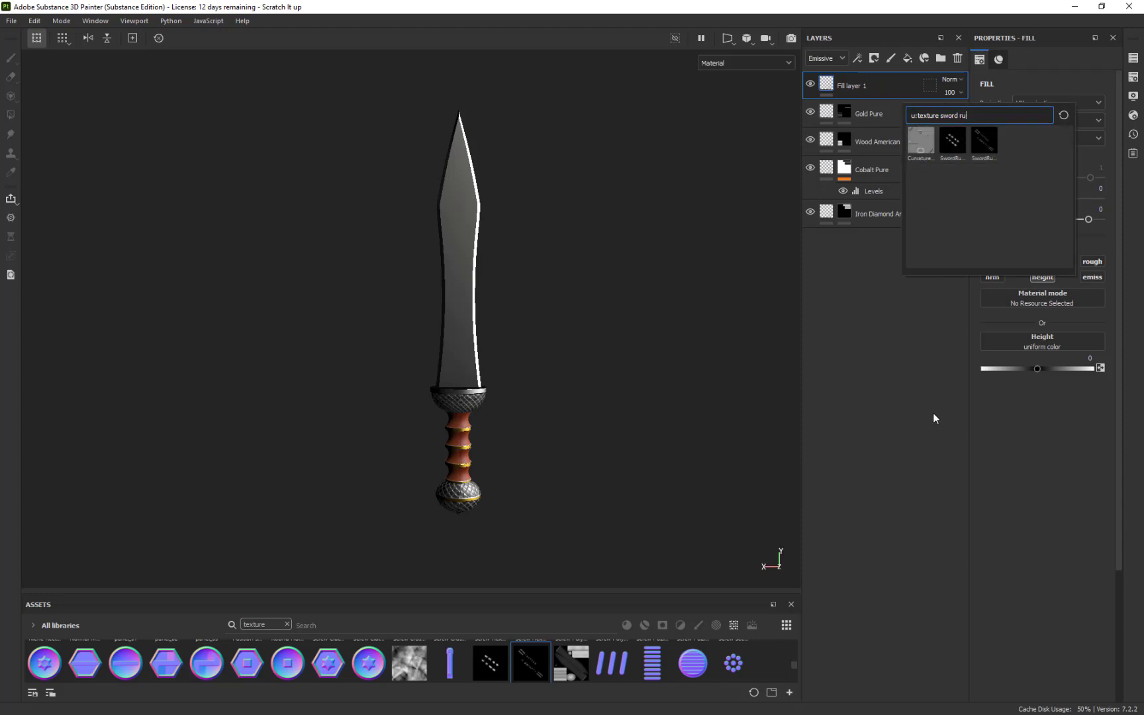
key(BackSpace)
key(BackSpace)
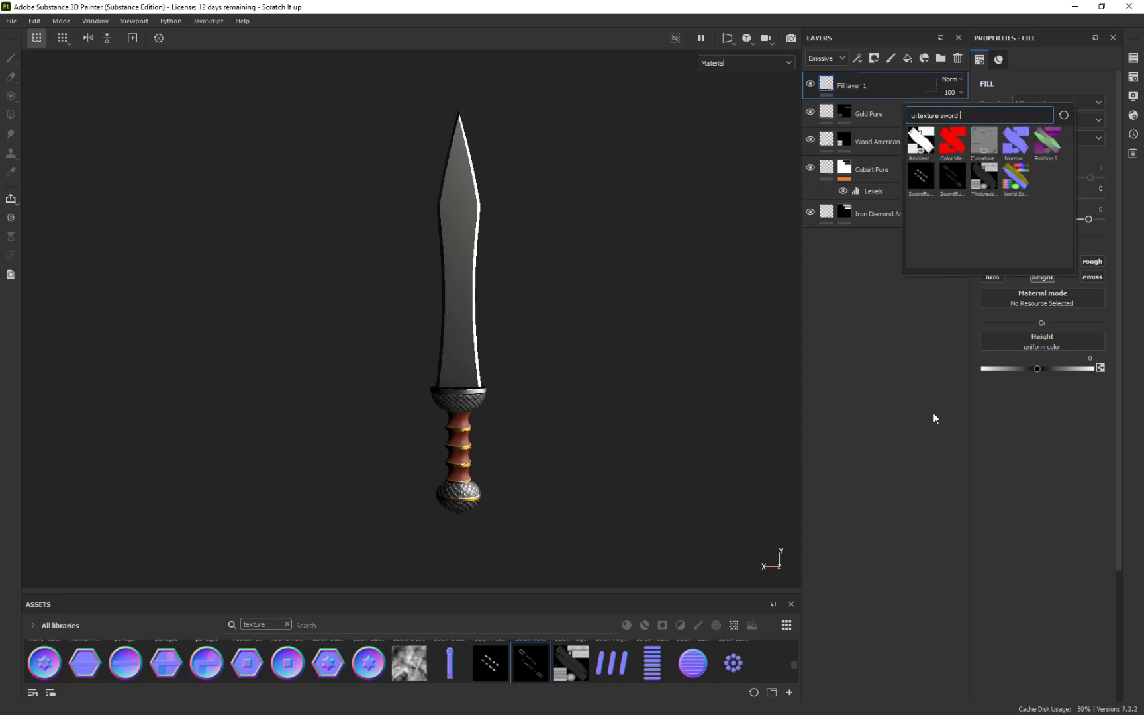
click(918, 176)
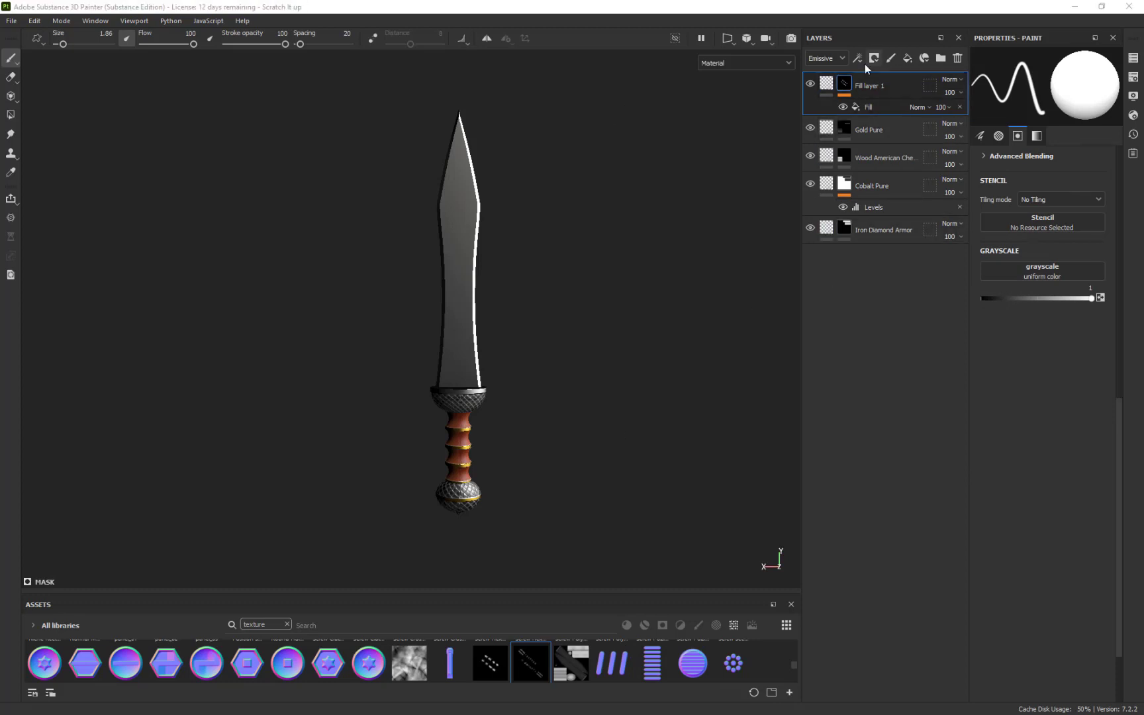
Set the masked fill layer's height to 0.4180 and orbit the sword to inspect the runes on the blade.
alt+drag(677, 187, 684, 325)
click(832, 82)
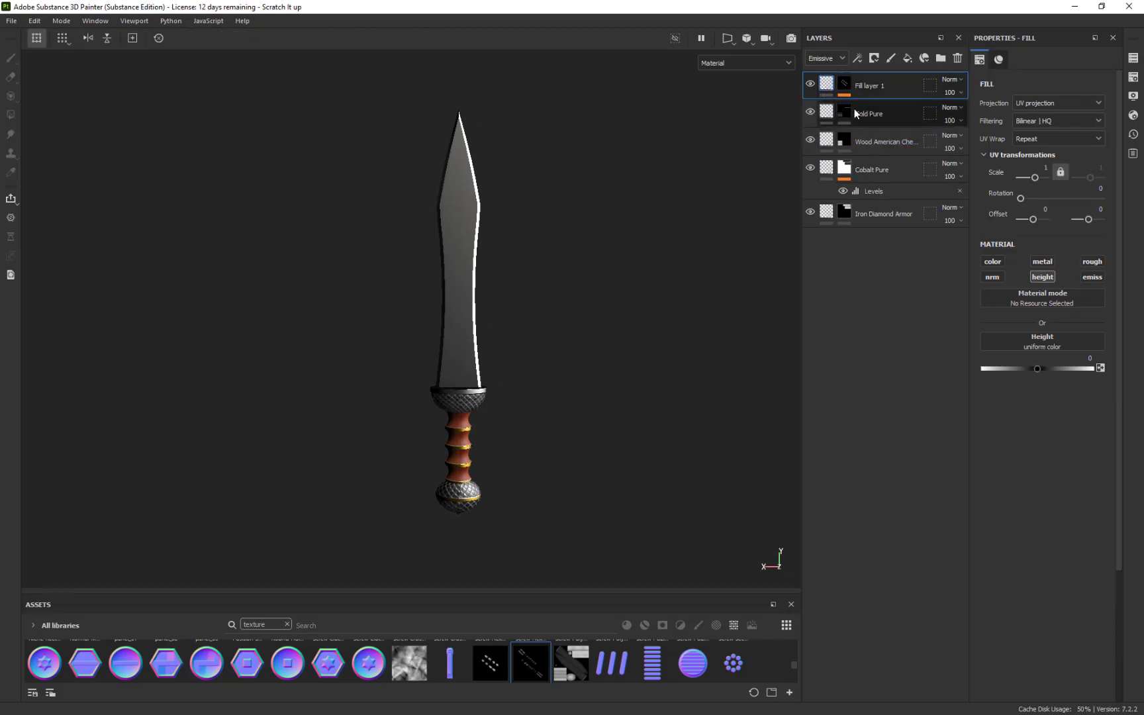
drag(1037, 369, 1054, 369)
alt+drag(634, 343, 656, 299)
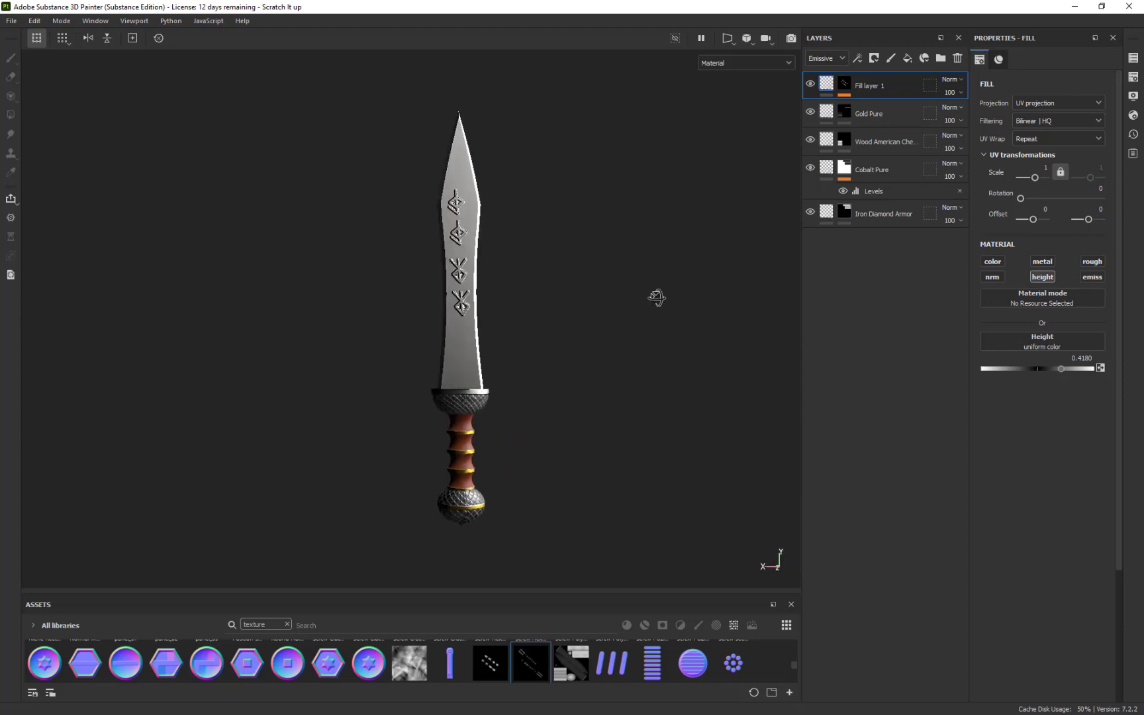
Replace the image in Fill layer 1's mask fill with the second SwordRunes texture, the one with the longer rune inscription.
click(845, 87)
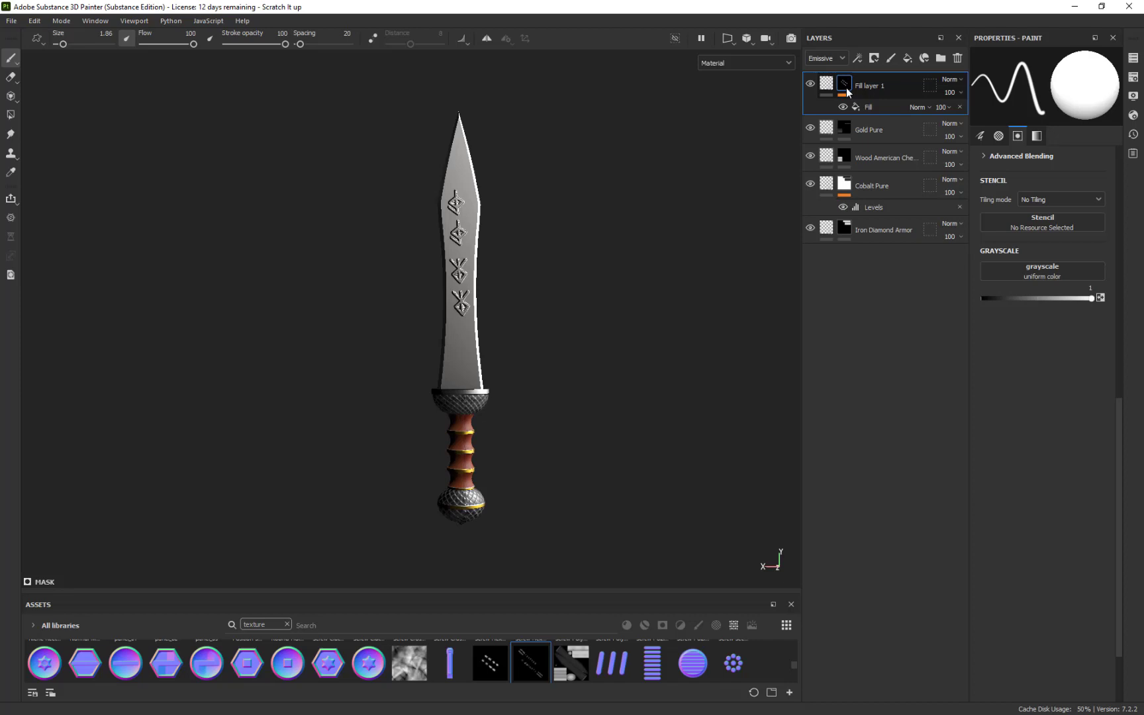
click(845, 90)
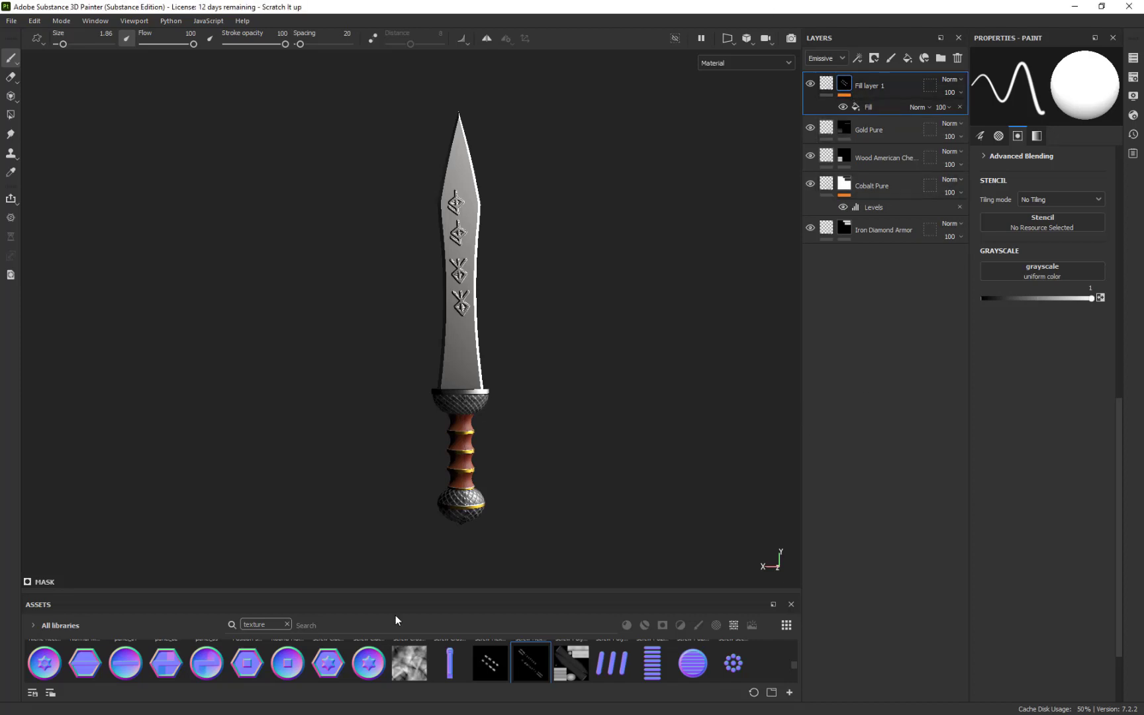
drag(528, 672, 849, 99)
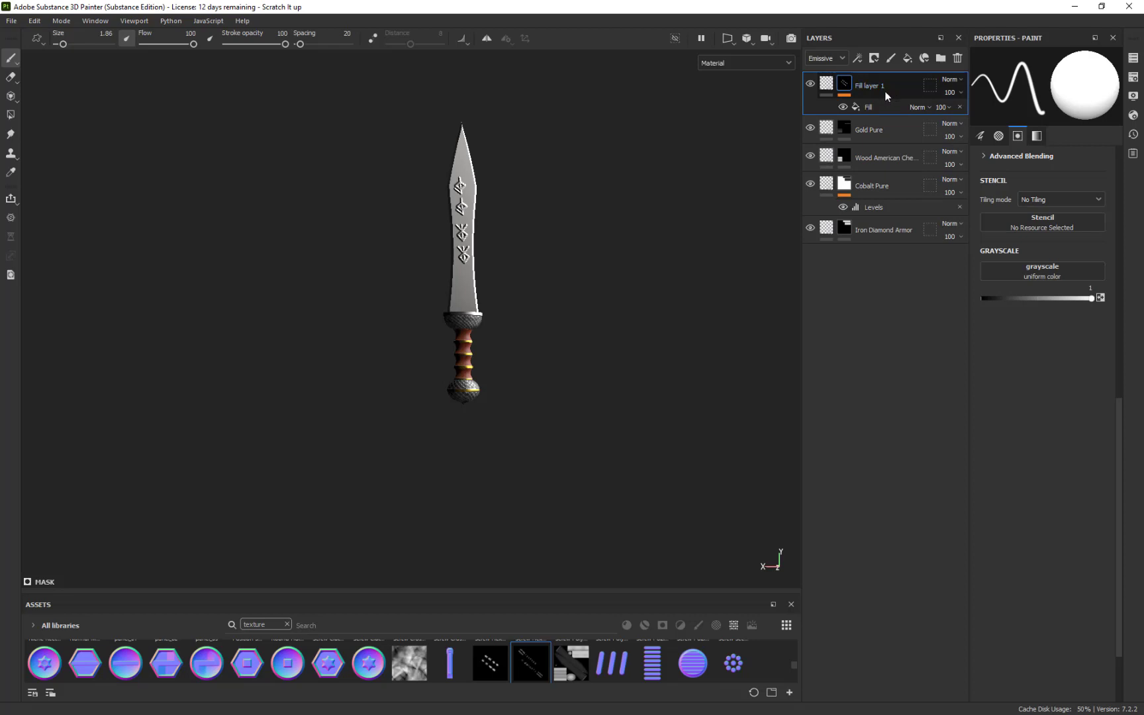
click(874, 104)
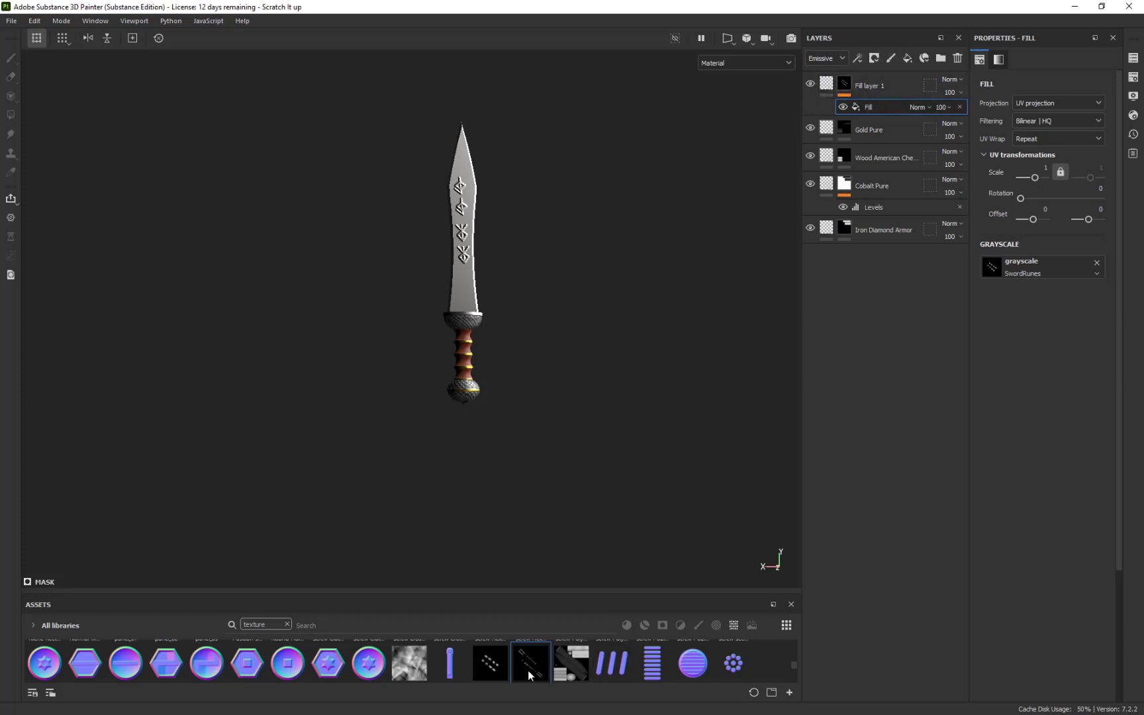
drag(530, 675, 991, 271)
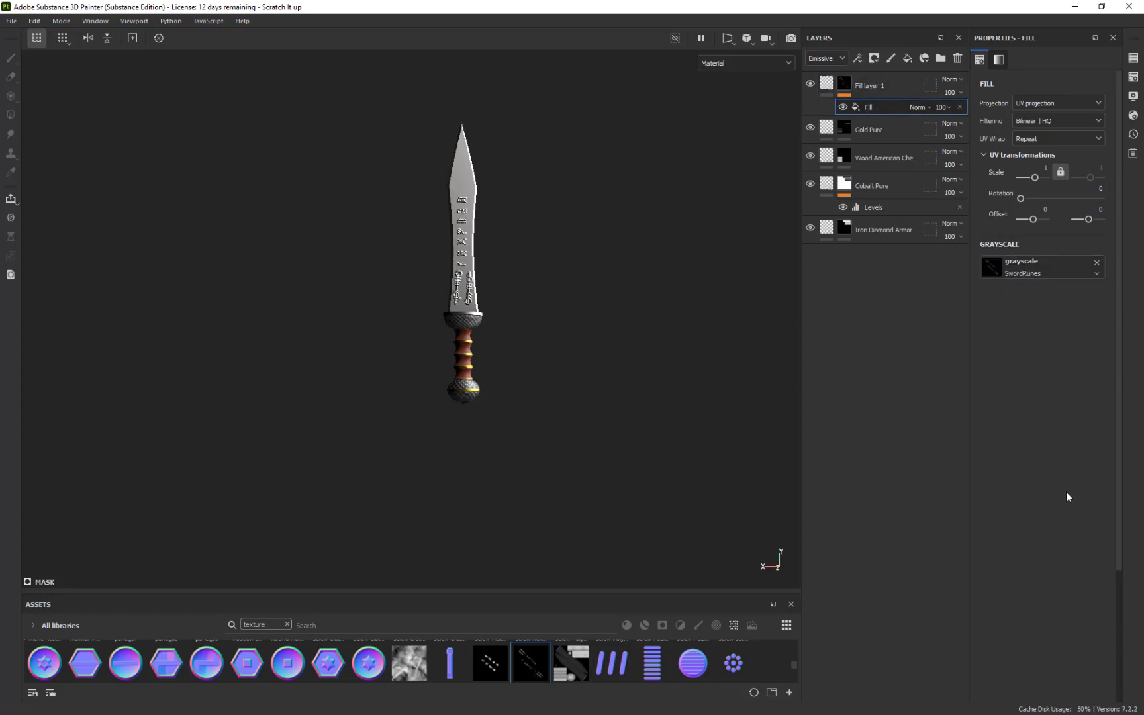
mouse_move(541, 339)
shift+right_down()
mouse_move(734, 299)
mouse_move(945, 298)
mouse_move(476, 298)
mouse_move(522, 305)
shift+right_up()
Set Fill layer 1's height to -0.5026 to engrave the runes, and inspect them along the blade.
click(831, 90)
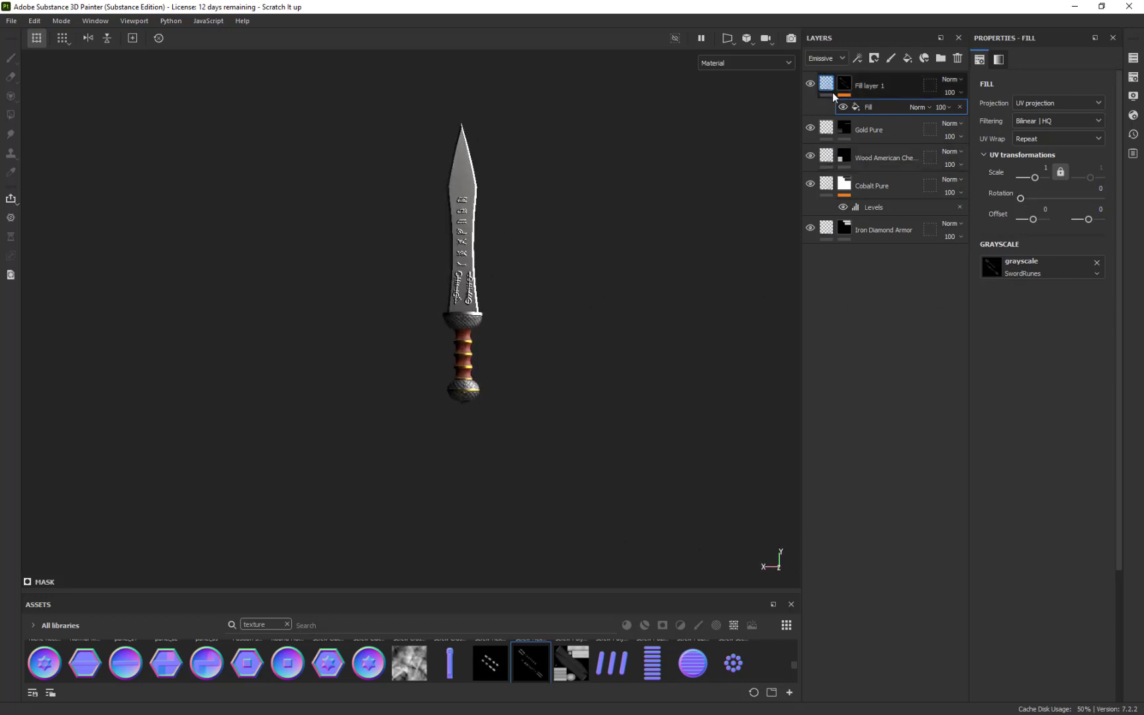
drag(1060, 373, 1008, 375)
scroll(590, 202, up, 6)
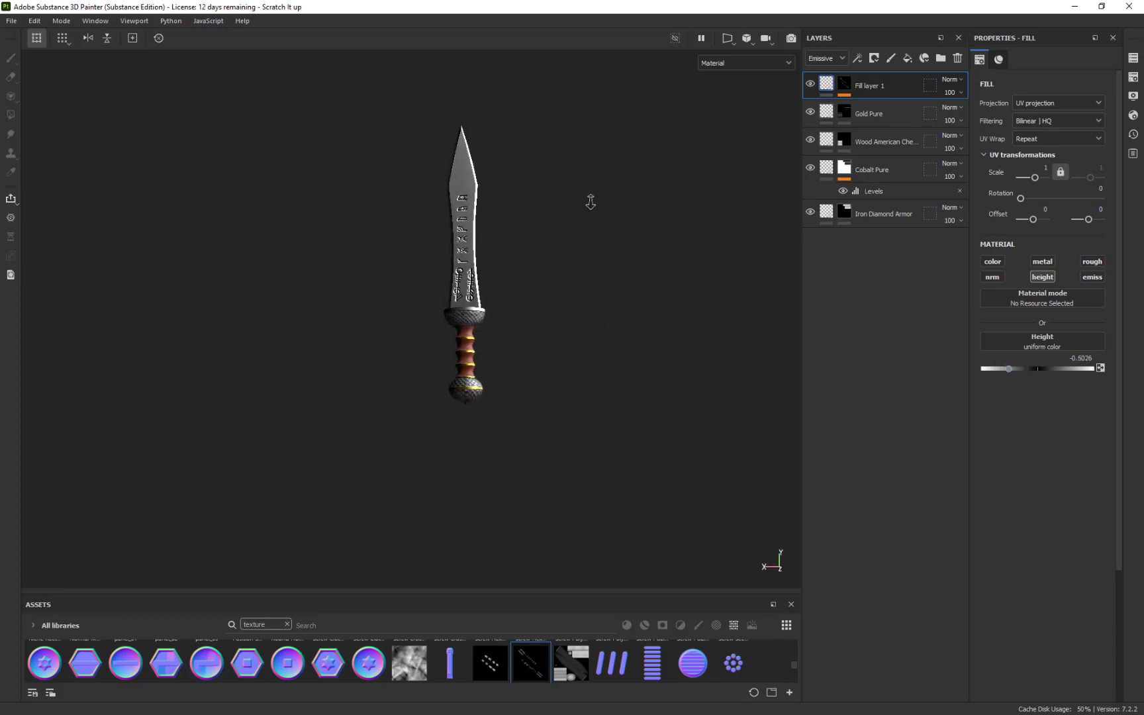
alt+drag(577, 205, 556, 255)
scroll(556, 254, up, 6)
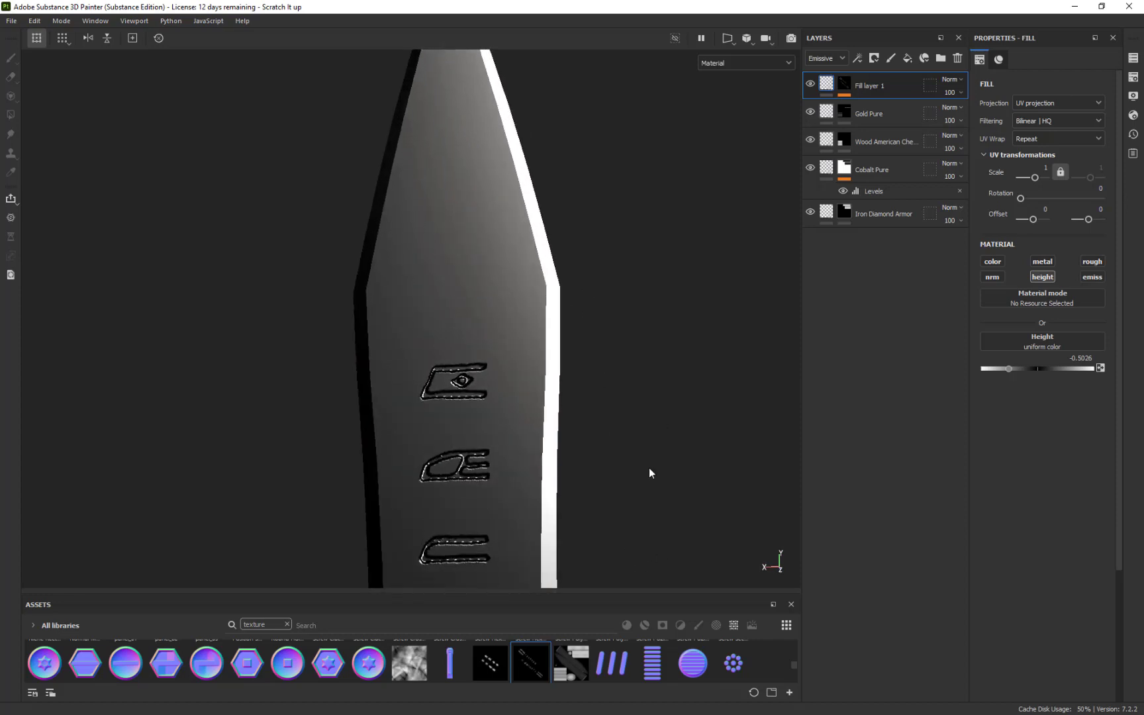
alt+middle_drag(642, 404, 638, 226)
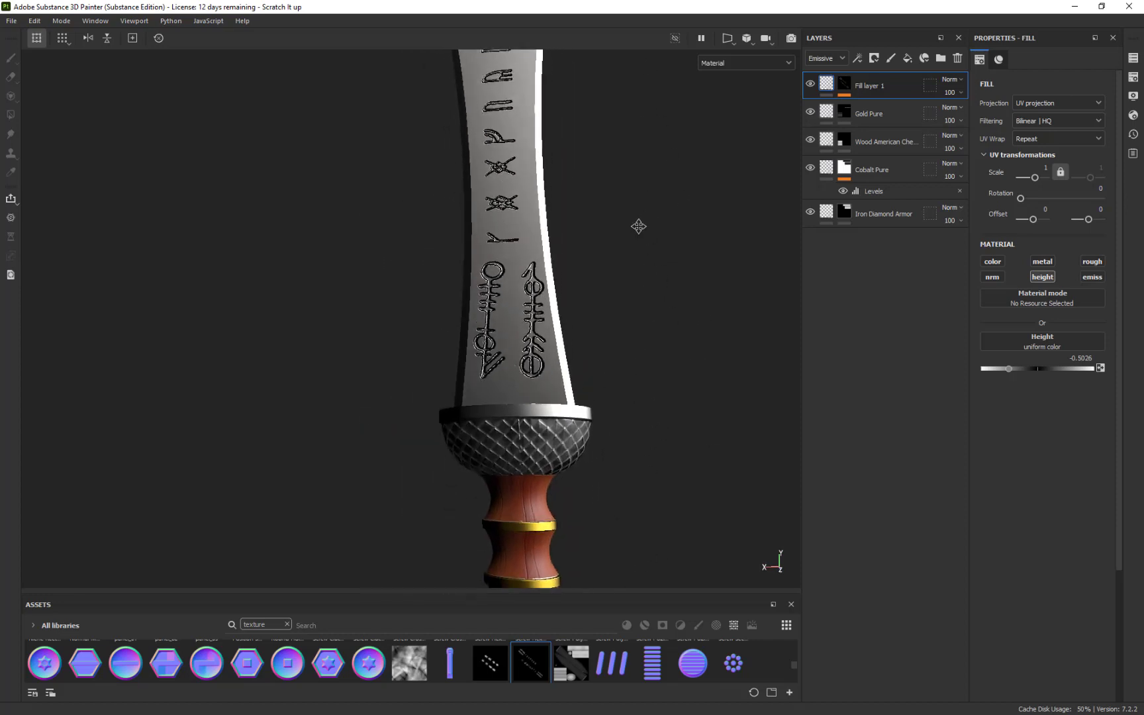
mouse_move(638, 227)
alt+mouse_down()
mouse_move(605, 223)
mouse_move(644, 311)
mouse_move(605, 242)
mouse_move(636, 225)
alt+mouse_up()
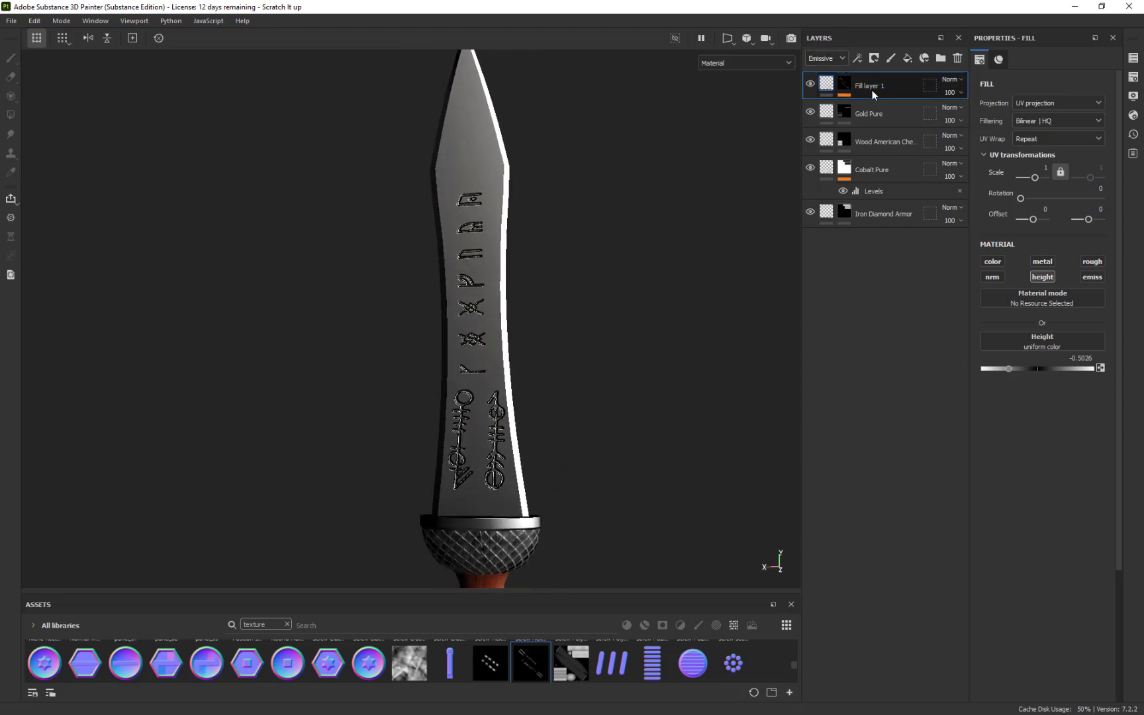
Duplicate Fill layer 1, naming the lower layer "Runes" and the upper copy "Runes Glow".
key(ctrl+d)
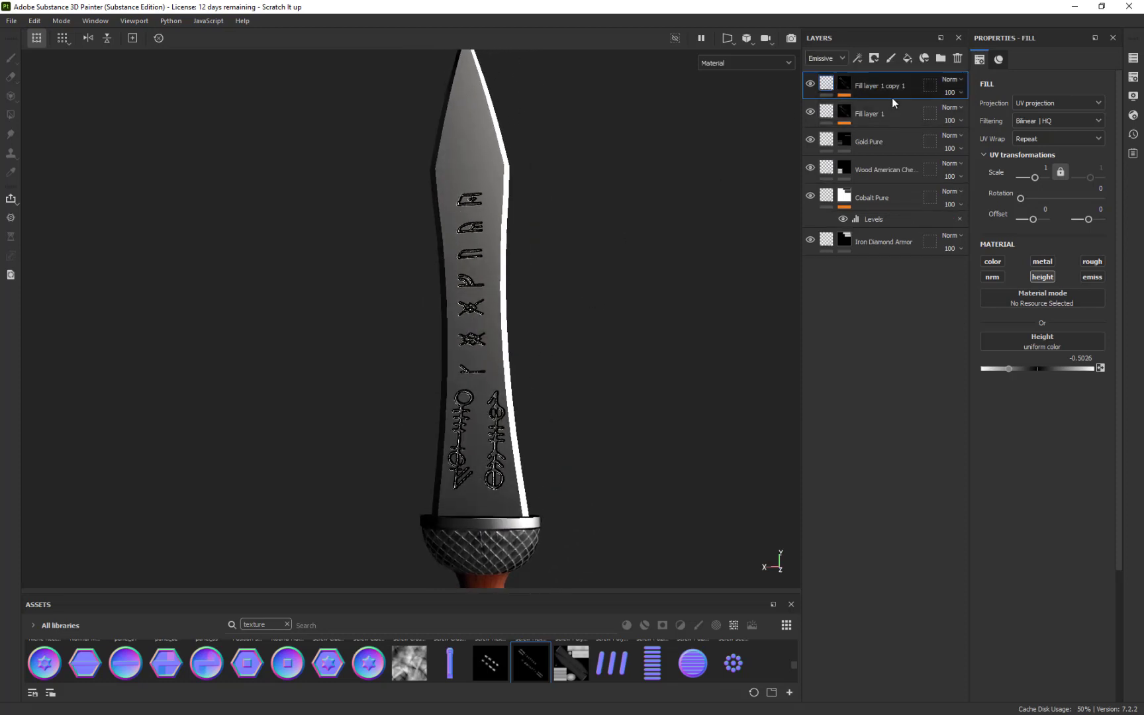
double_click(870, 113)
text(Runes)
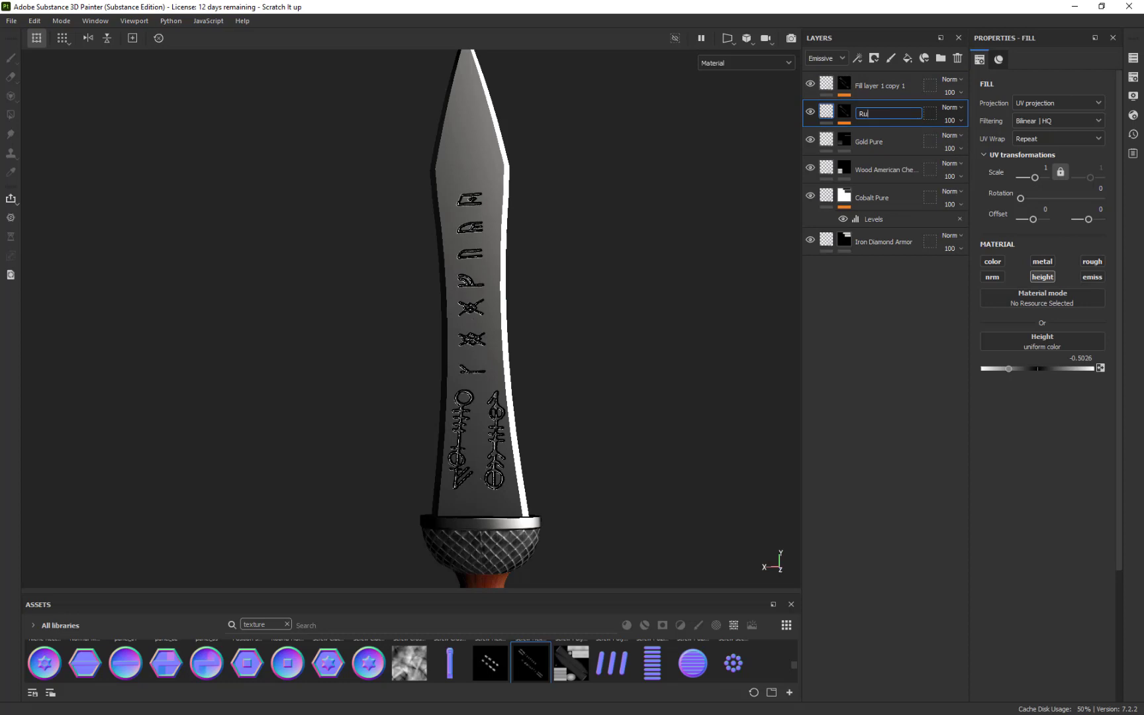
key(Return)
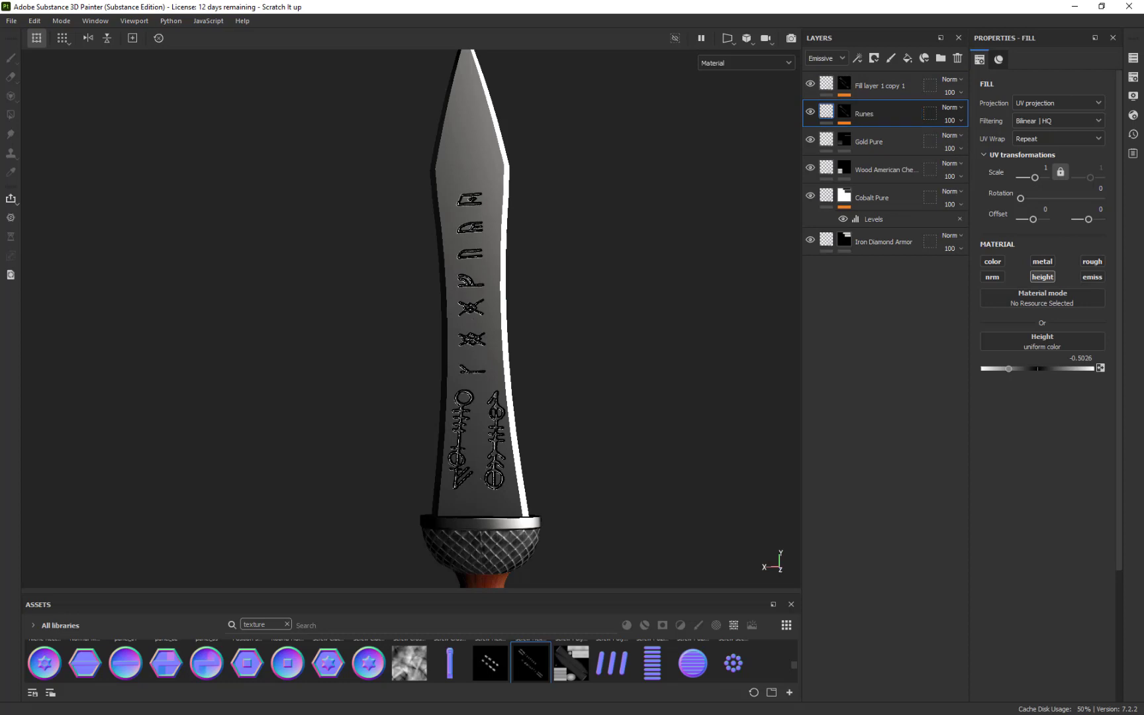
double_click(887, 86)
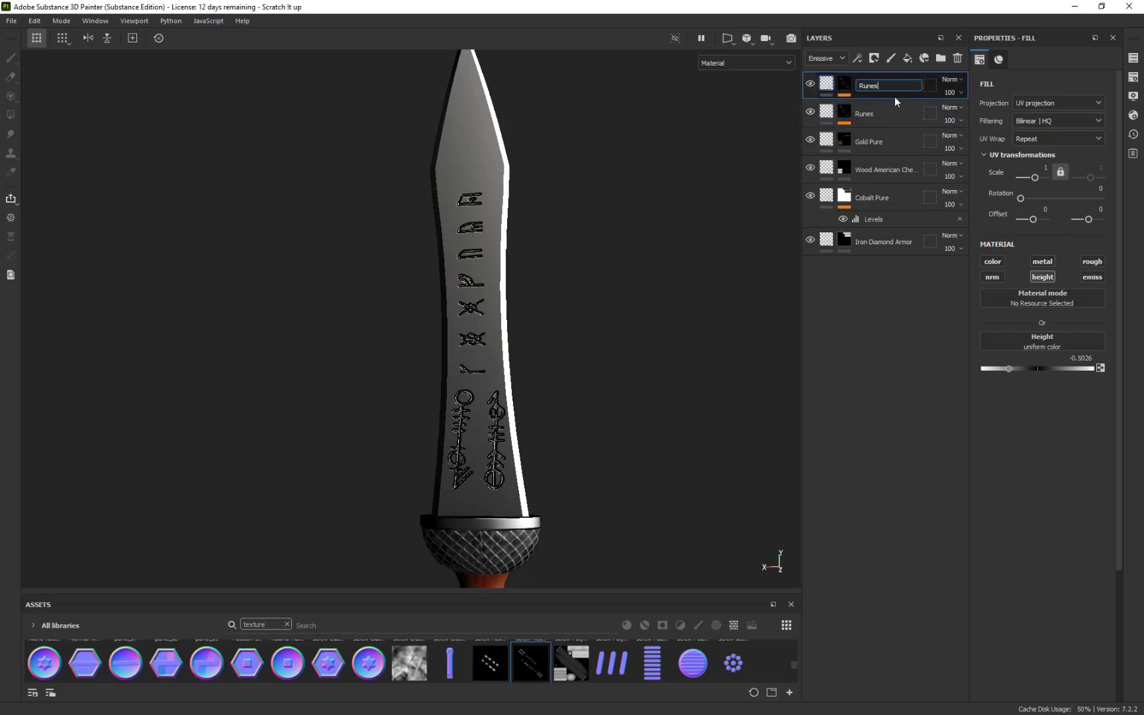
text(Runes Glow)
key(Return)
ctrl+click(891, 110)
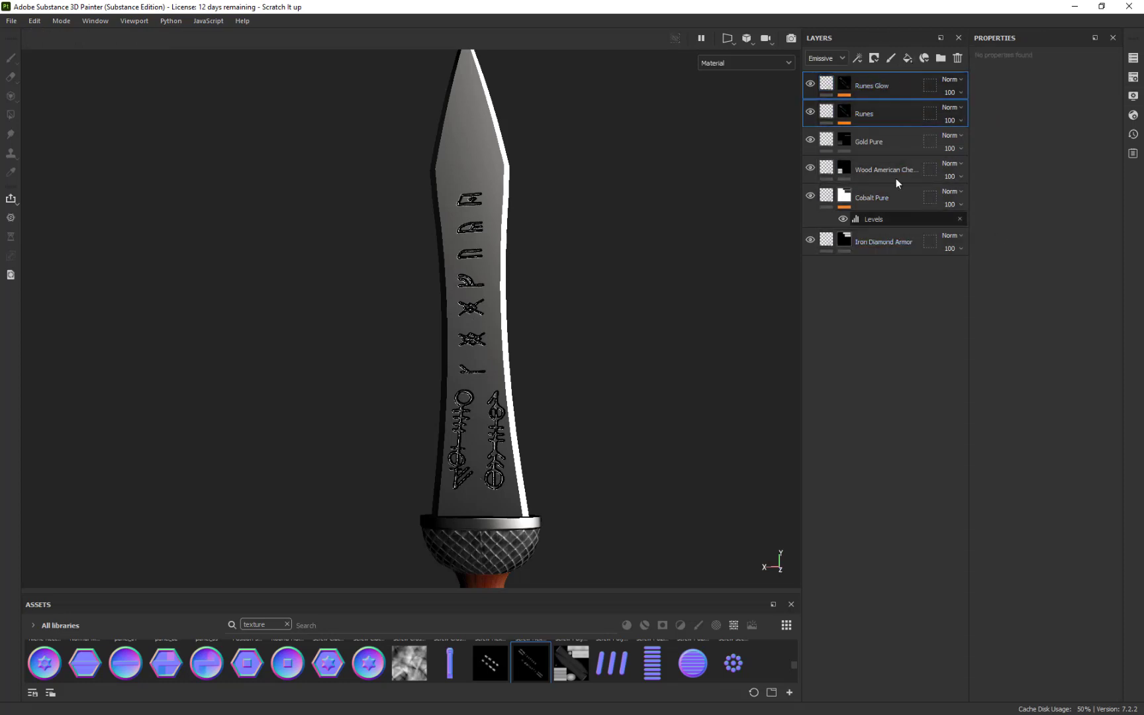
click(940, 57)
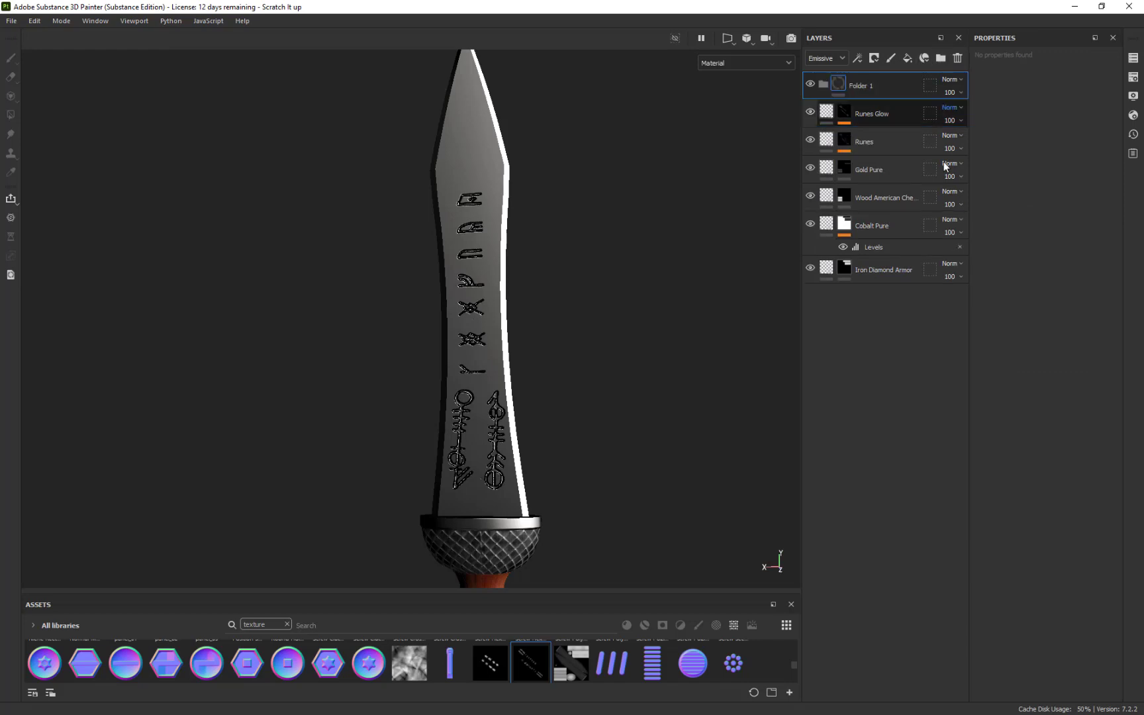
double_click(867, 87)
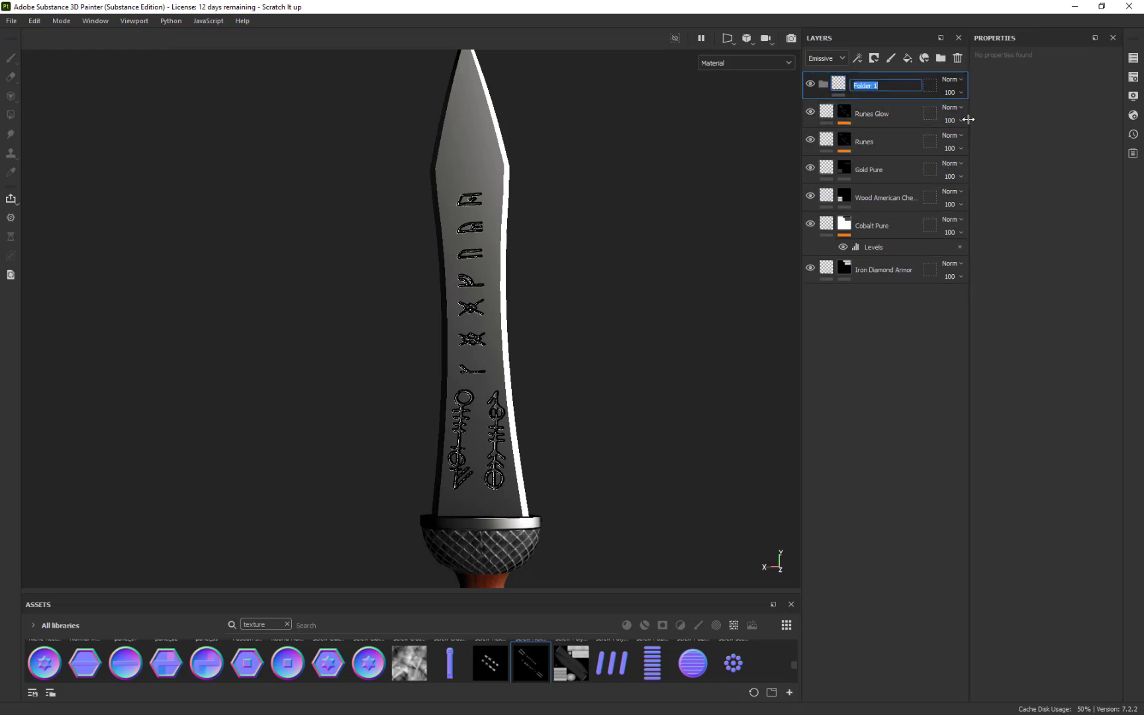
key(BackSpace)
key(ctrl+z)
key(Return)
key(Delete)
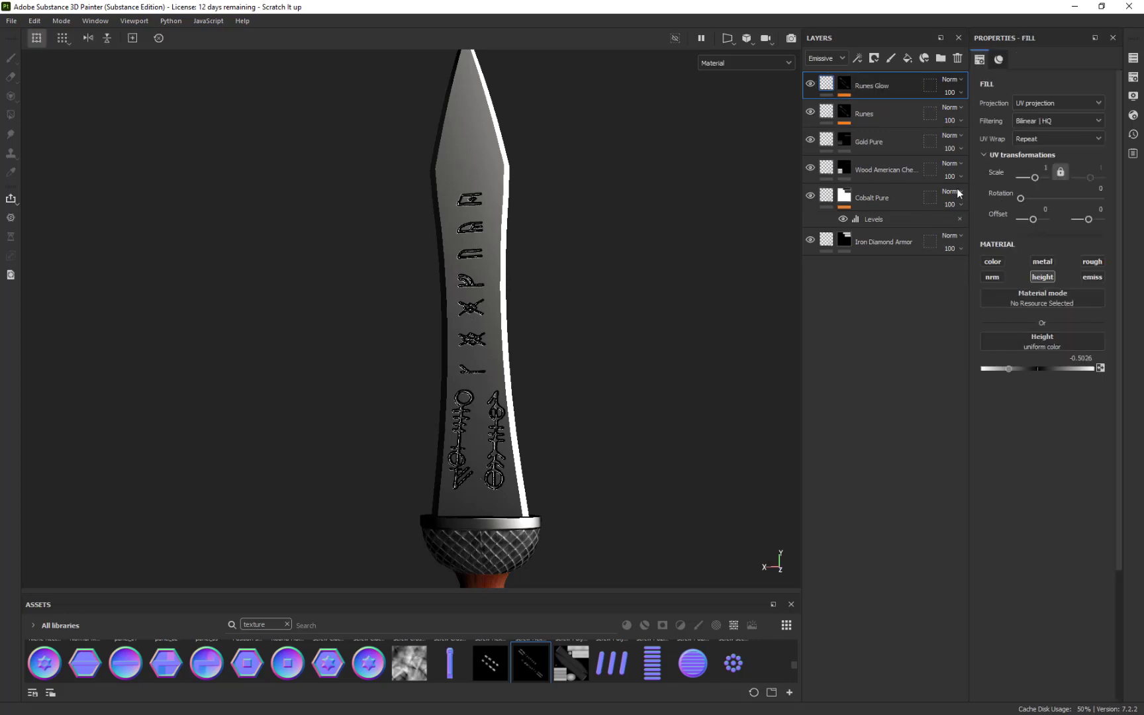
Group the Runes and Runes Glow layers into a folder named "Runes".
click(890, 113)
shift+click(880, 85)
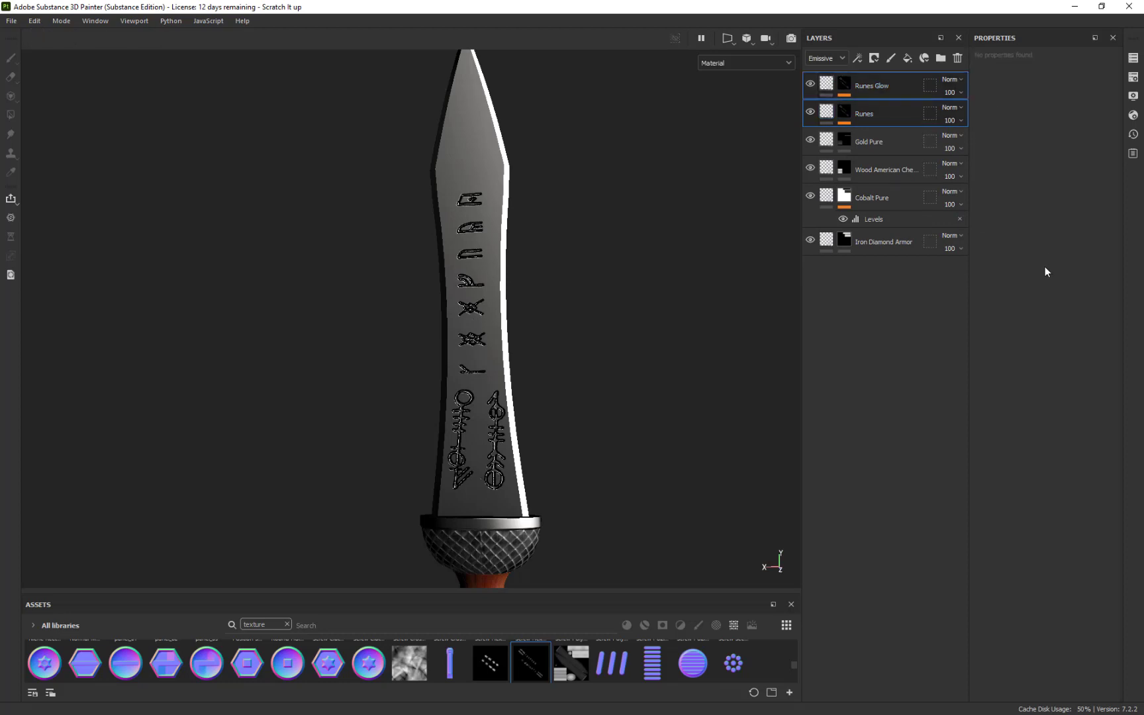
key(ctrl+g)
double_click(869, 86)
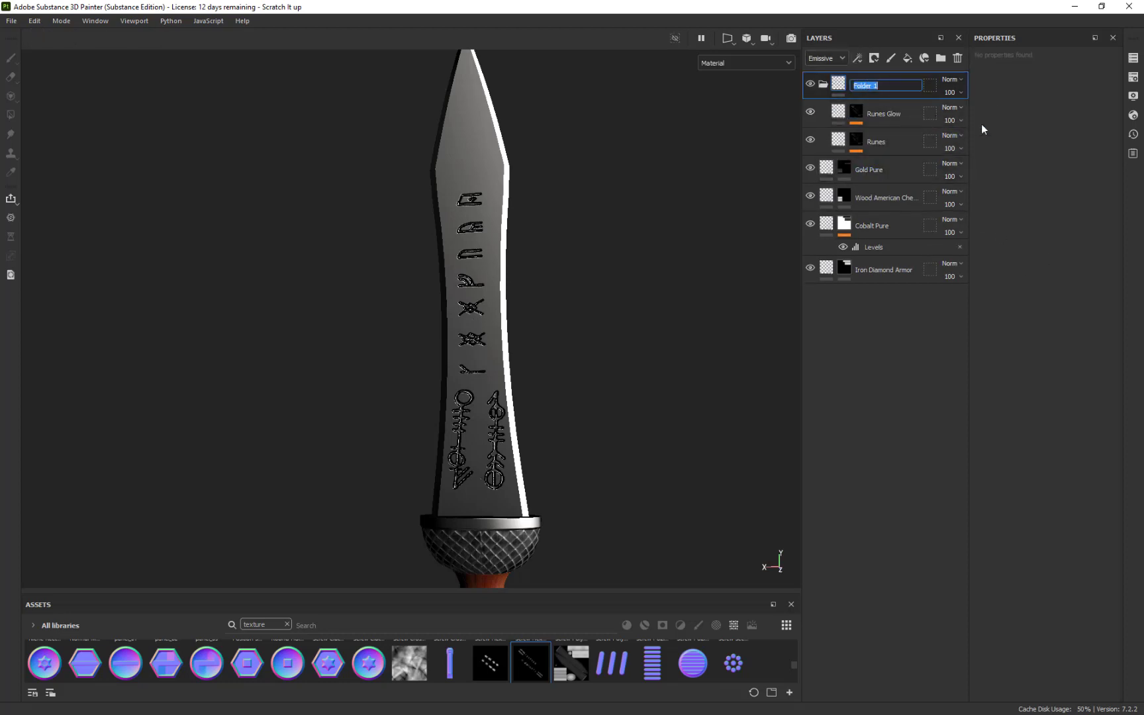
text(Runes)
Disable the height channel on the Runes Glow layer.
click(861, 120)
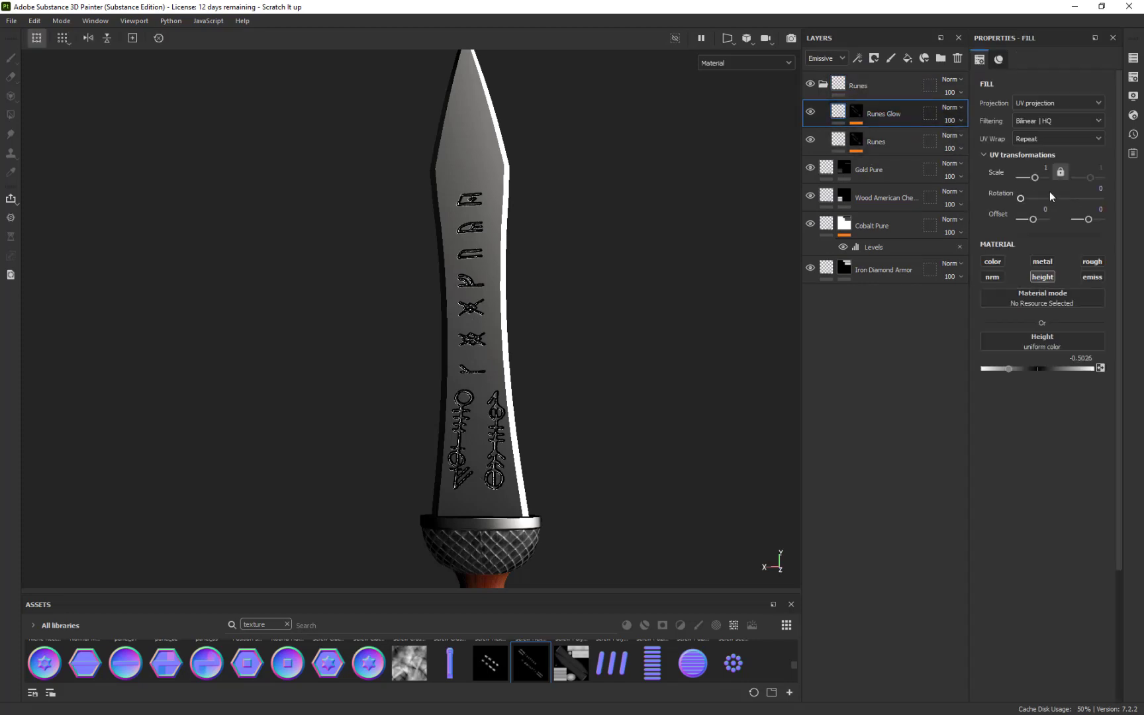
click(1043, 276)
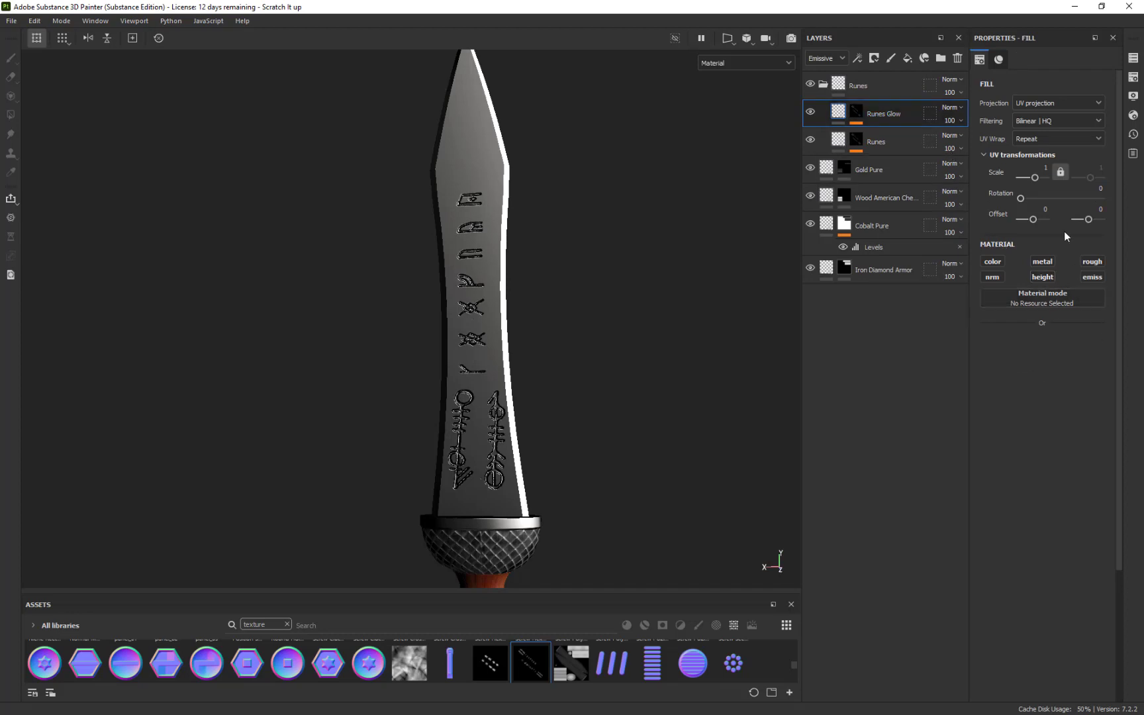
Remove the Emissive channel from the texture set and add it back.
click(1133, 78)
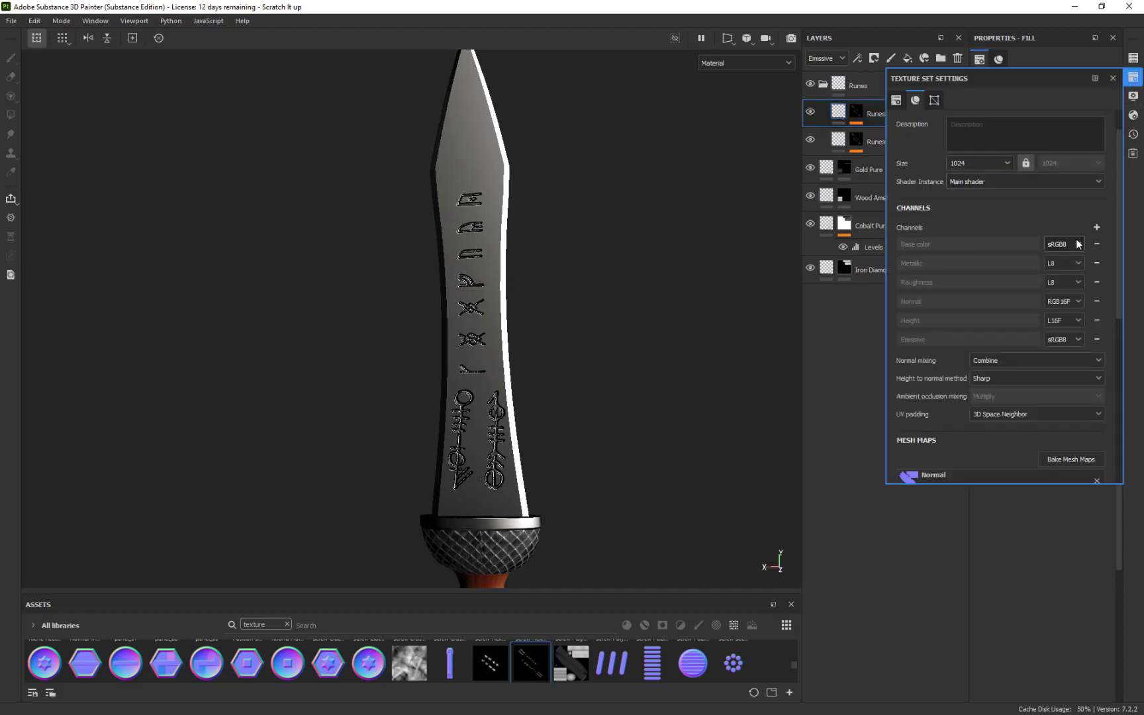
click(1096, 340)
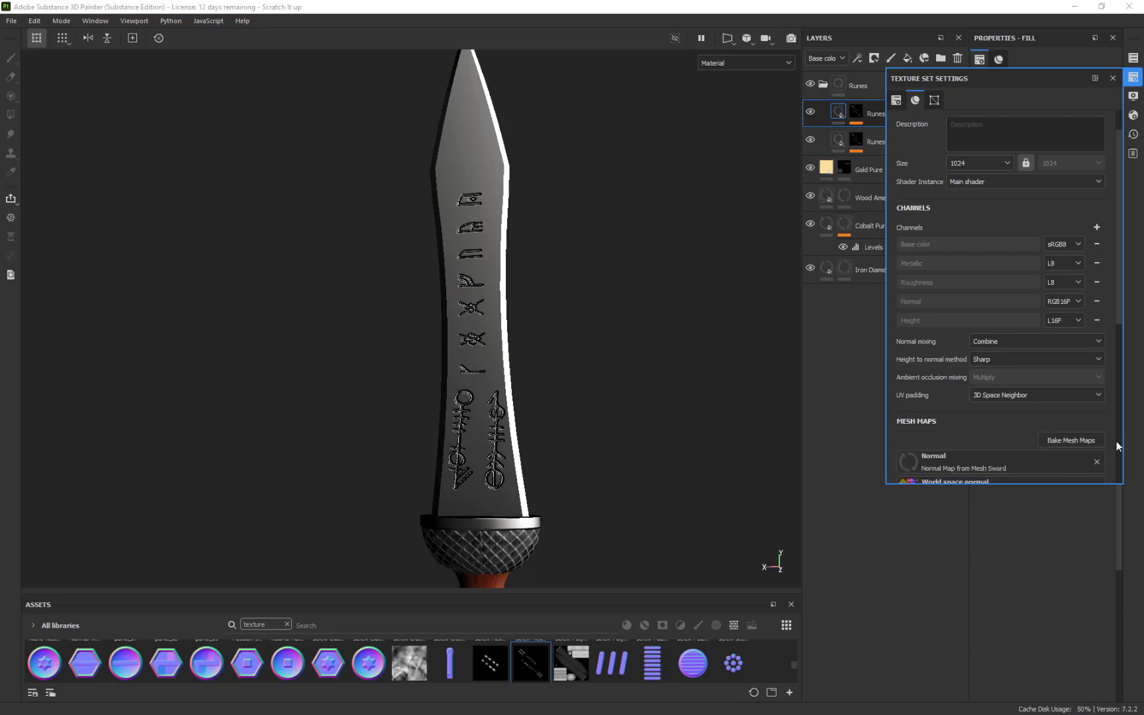
click(1096, 227)
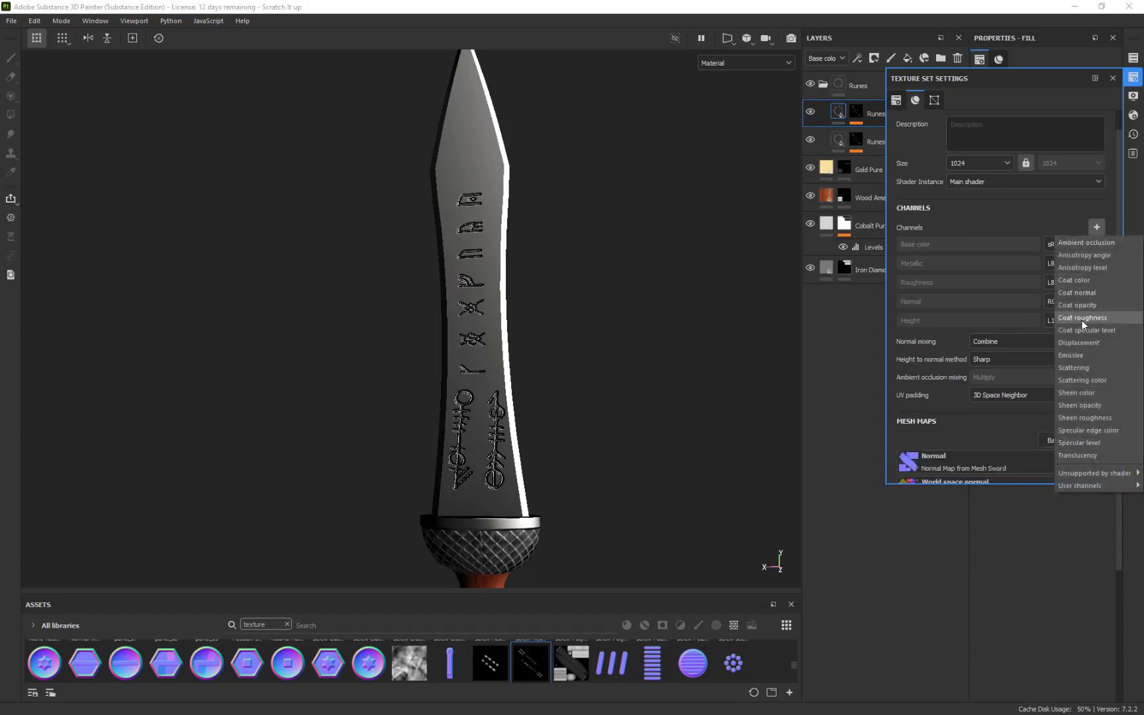
click(1071, 355)
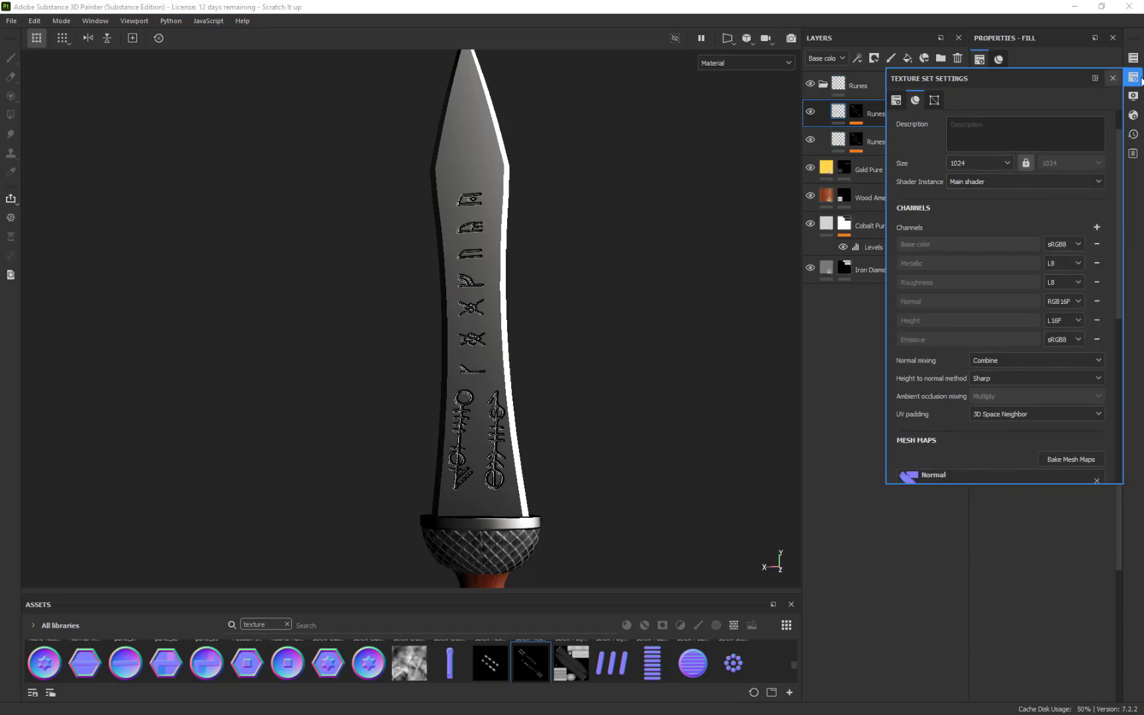
scroll(1058, 382, down, 5)
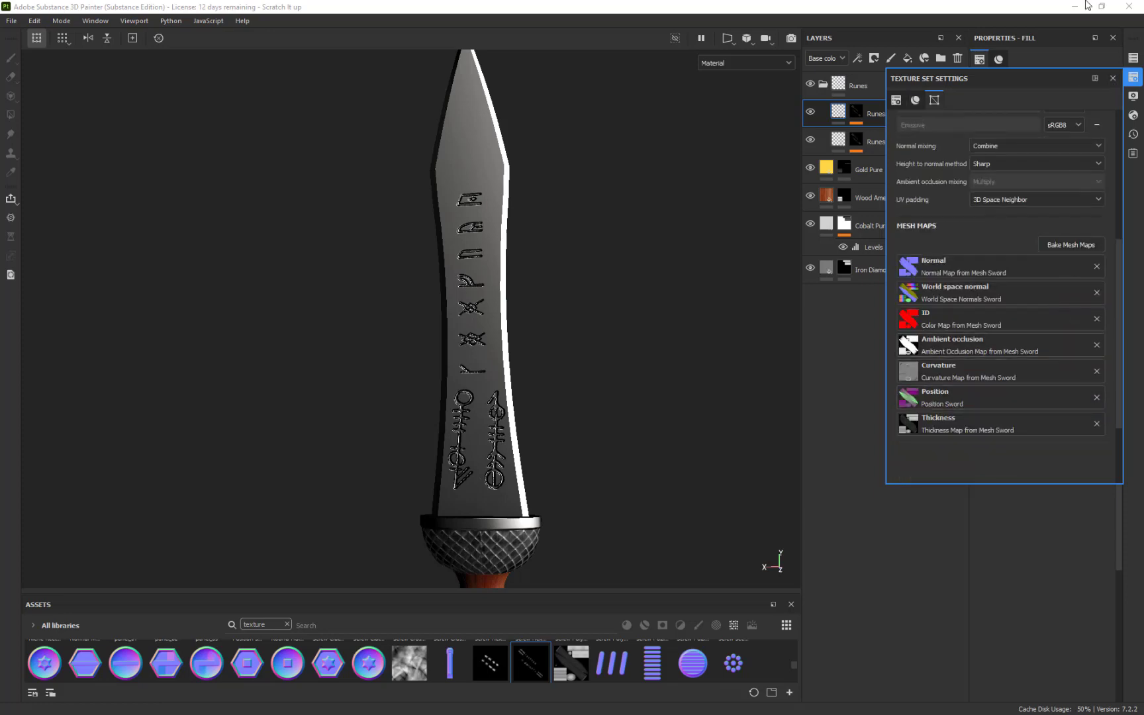
click(1113, 78)
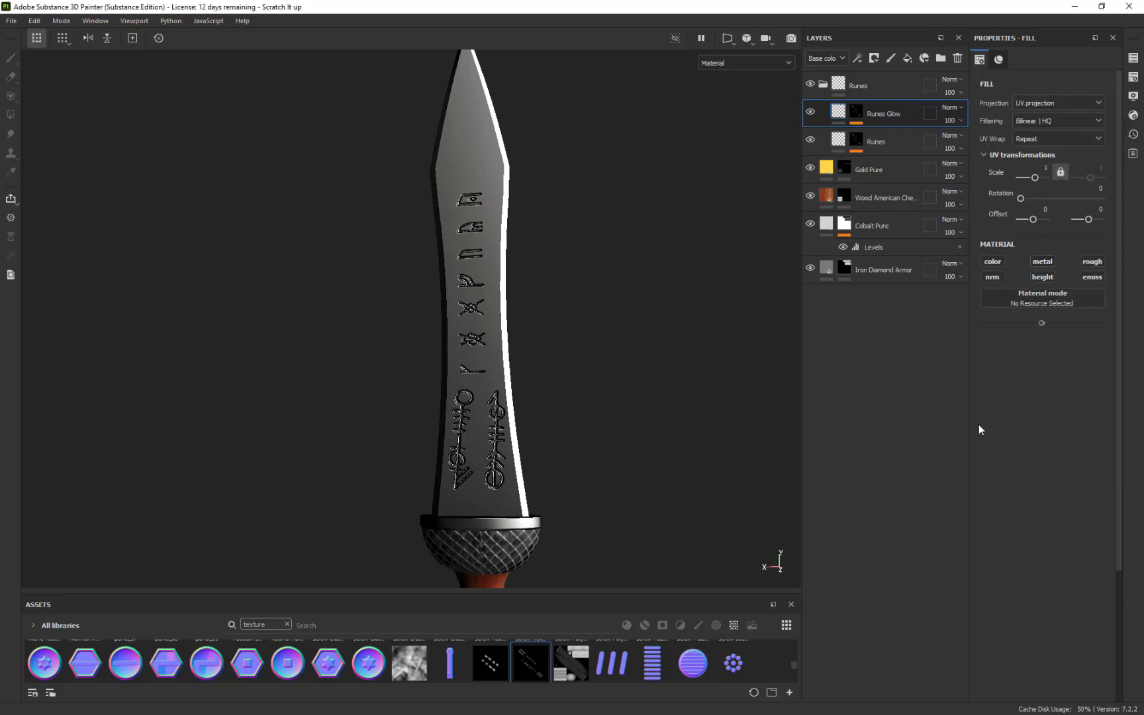
Enable the emissive channel on Runes Glow with a bright red color, and orbit the sword to check the glowing runes.
click(1092, 276)
click(1044, 360)
drag(1024, 417, 1052, 395)
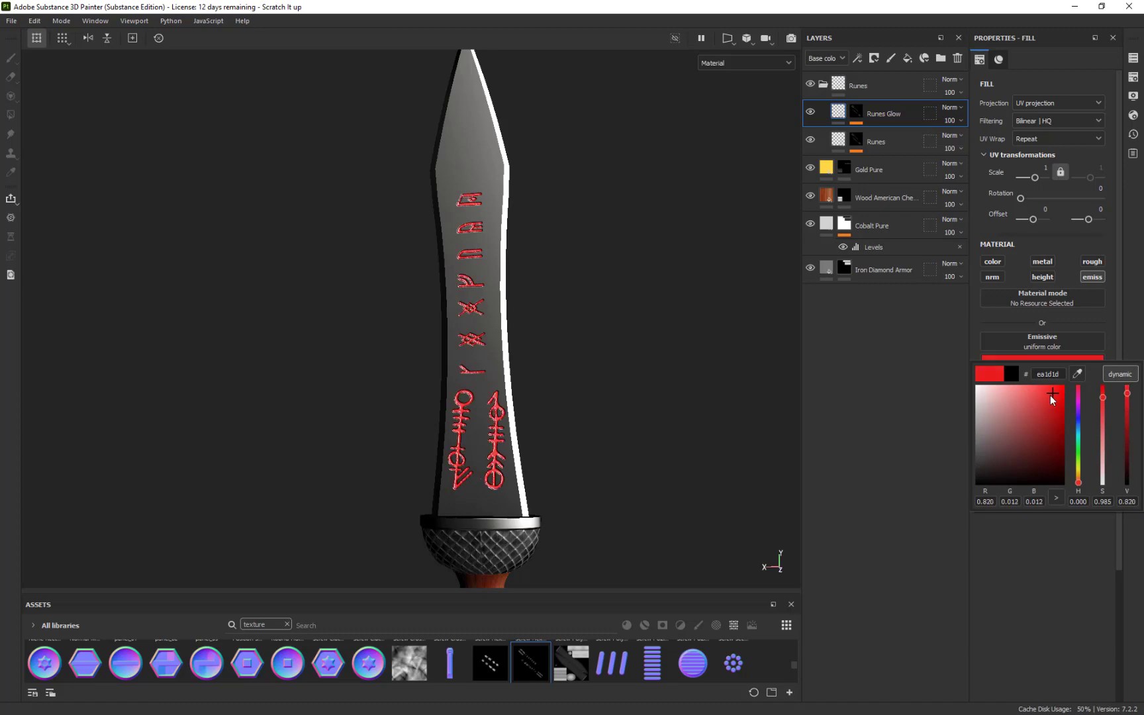
alt+drag(606, 317, 875, 252)
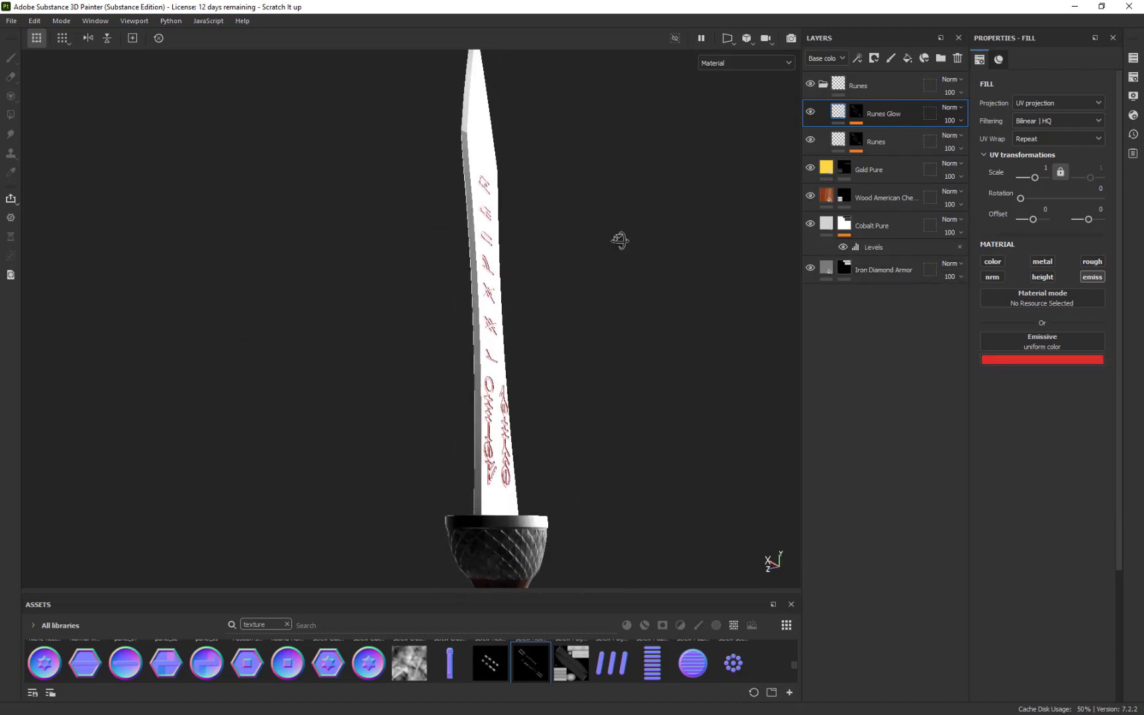
alt+drag(620, 239, 503, 291)
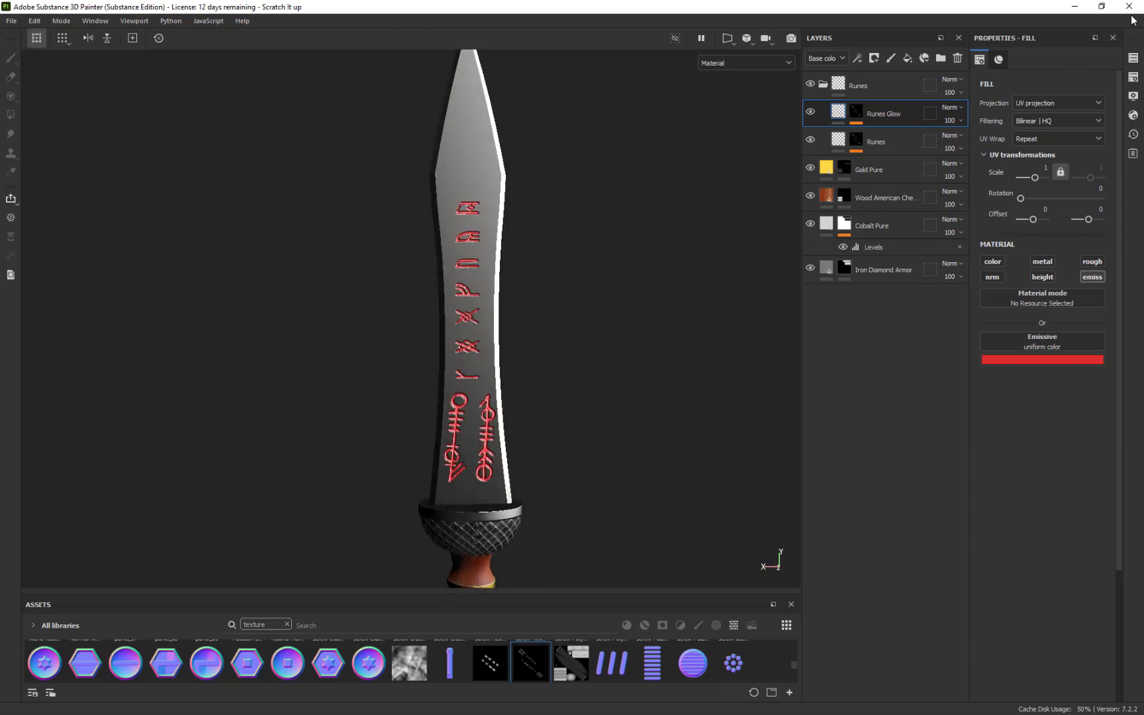